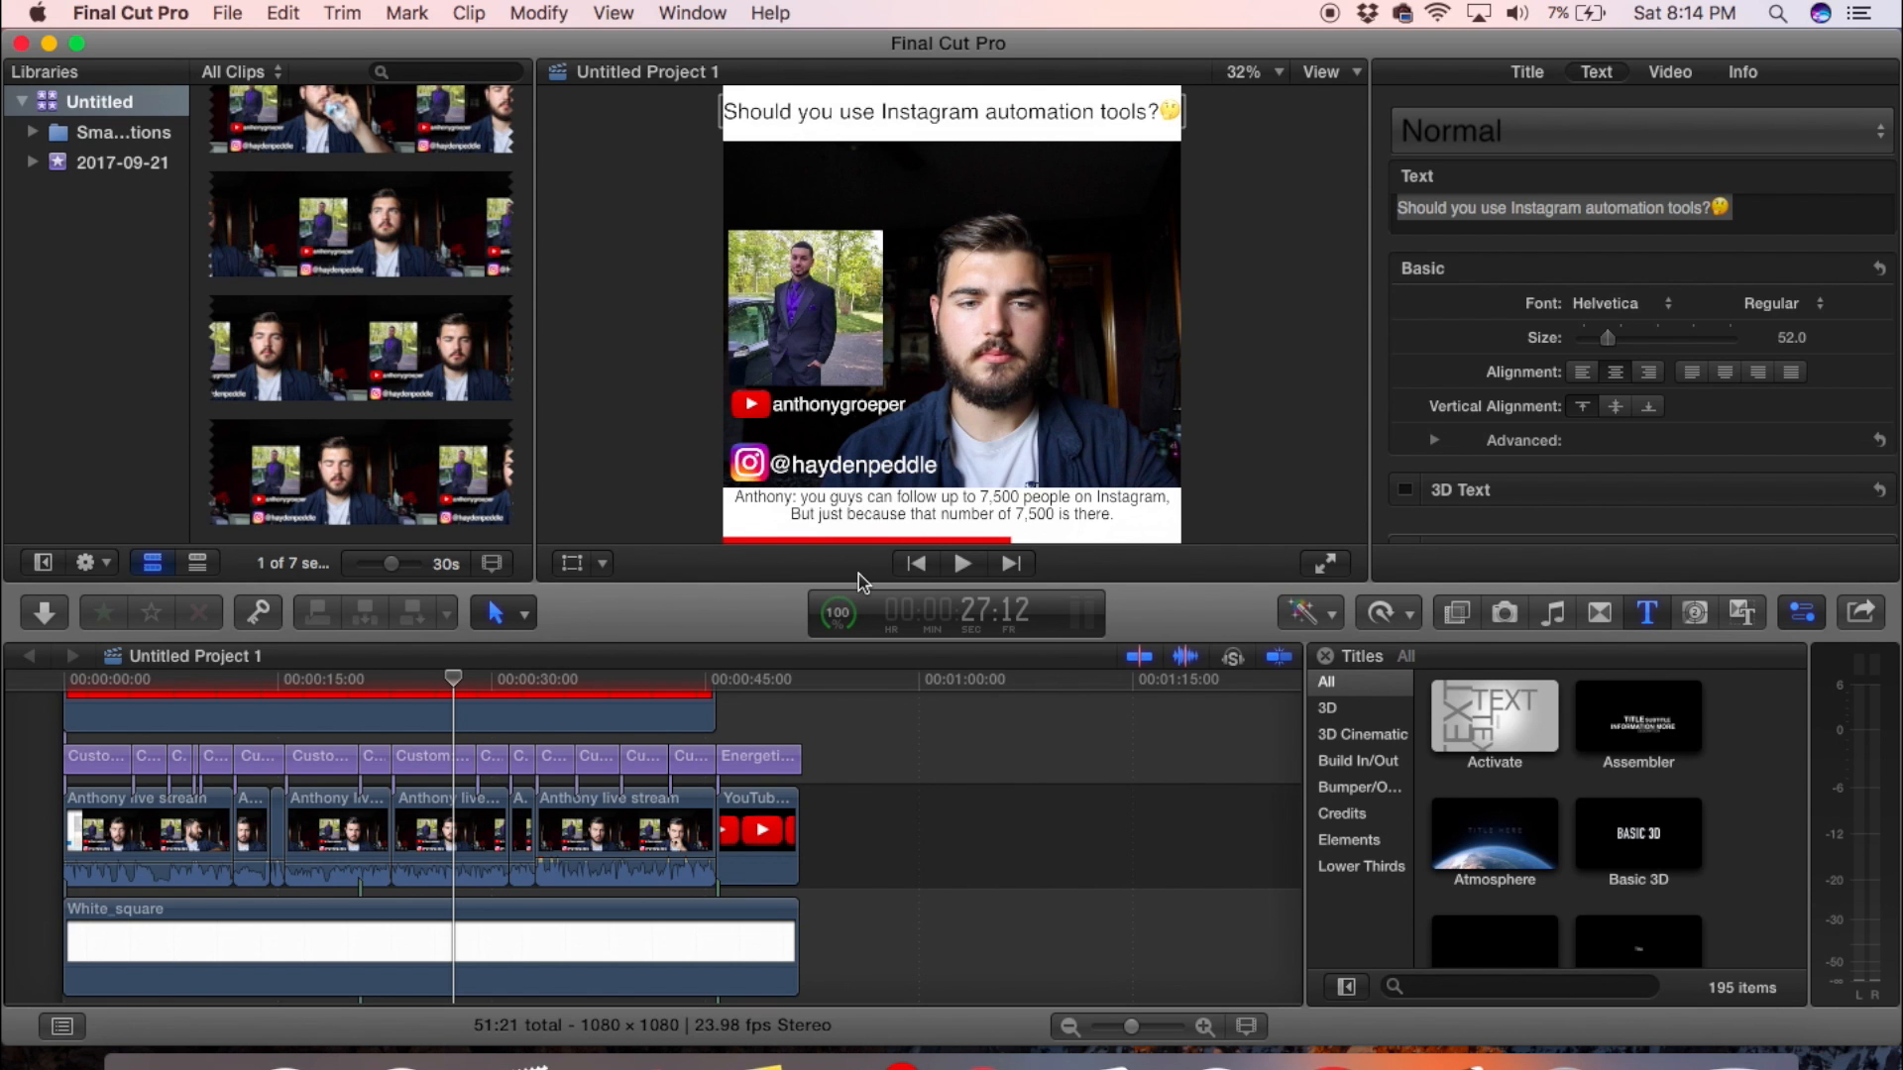
pyautogui.press('XF86AudioMute')
pyautogui.scroll(3, 327, 792)
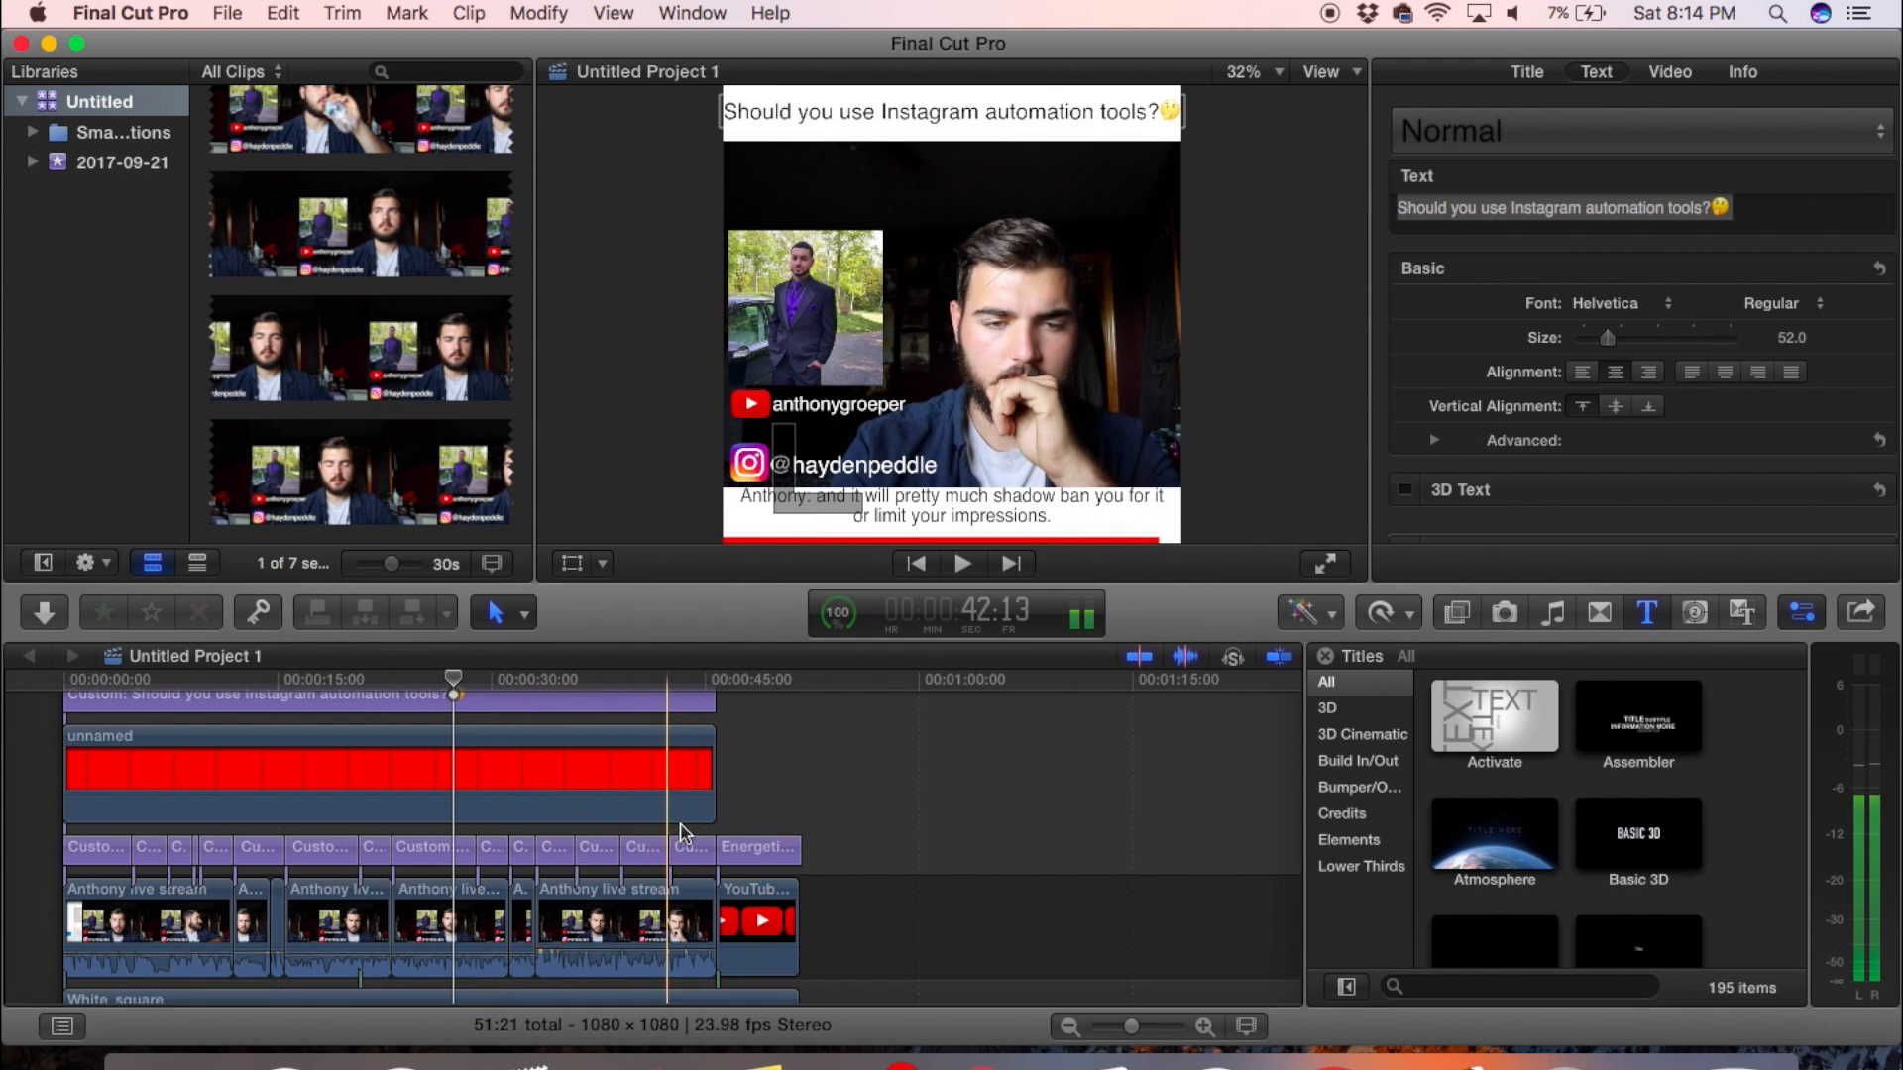
# - Create a new project with a custom video format and a 1080 x 1080 resolution
pyautogui.click(226, 14)
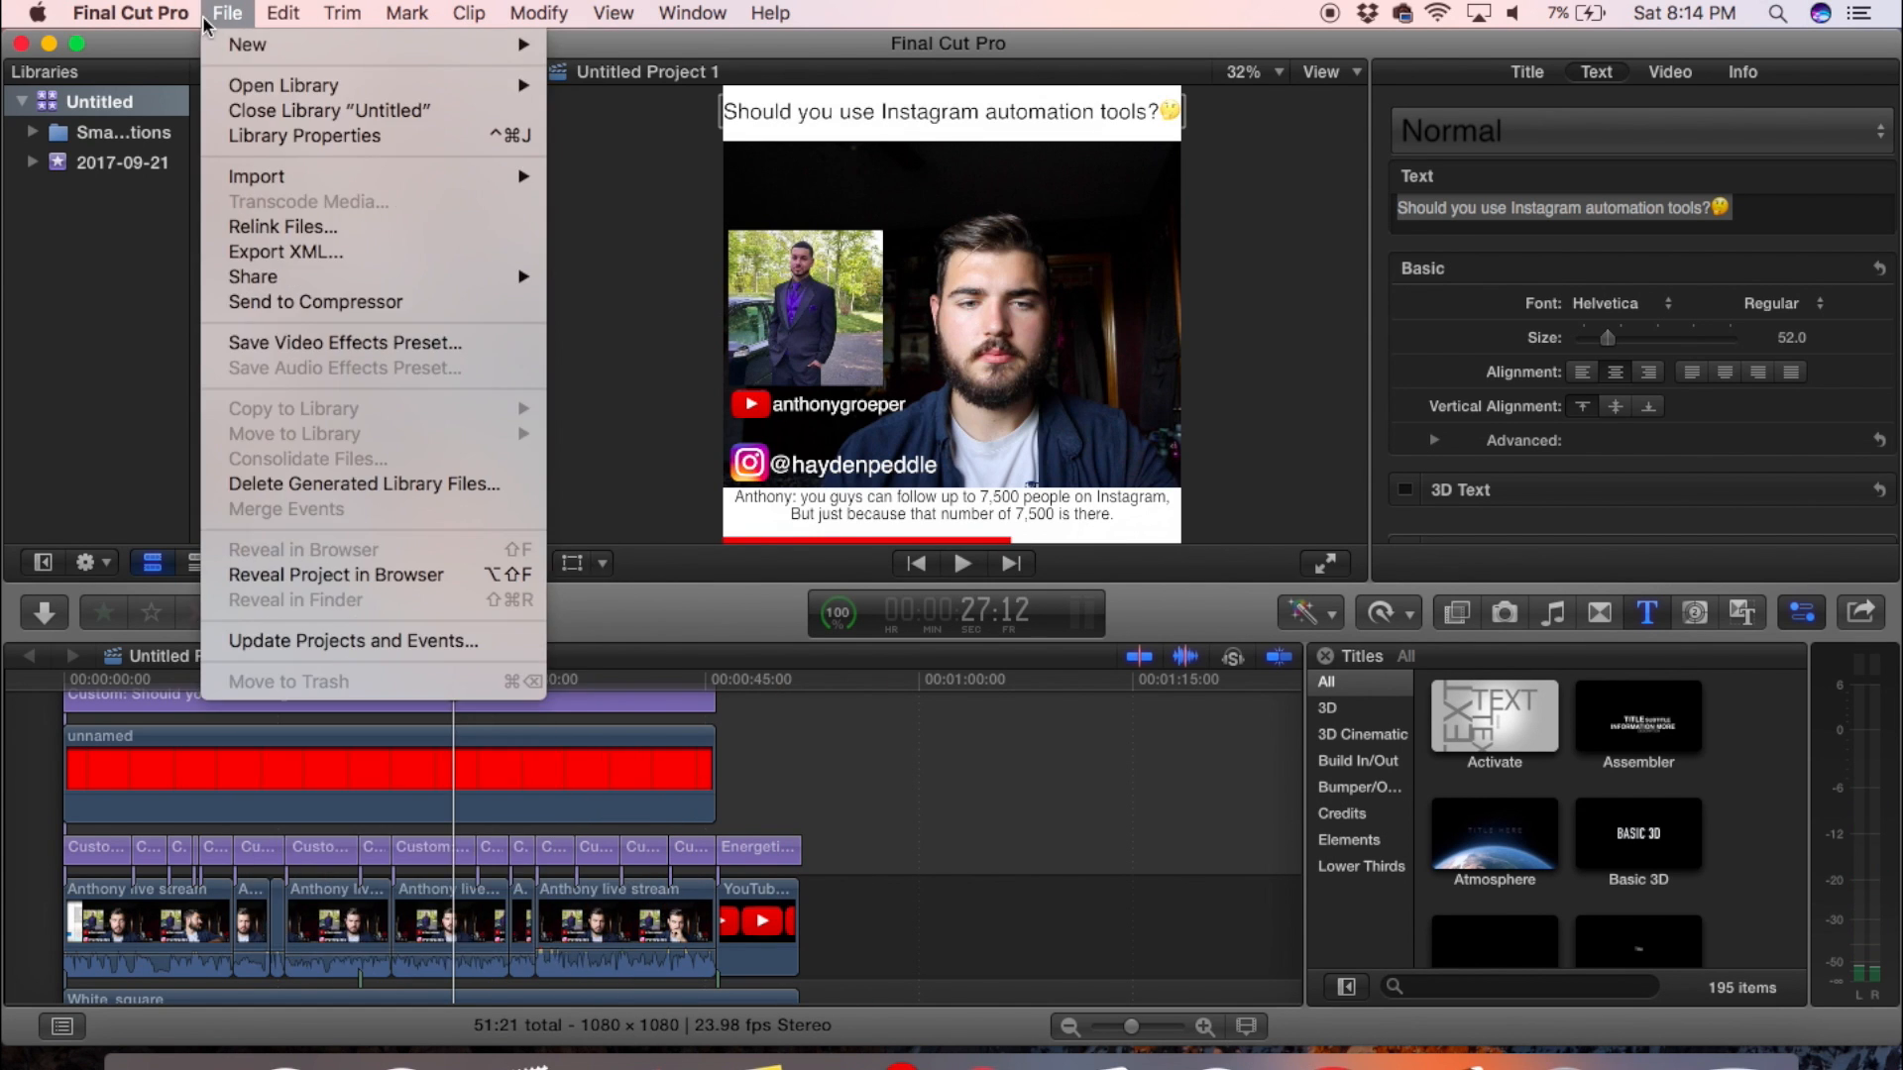
pyautogui.moveTo(245, 54)
pyautogui.click(583, 52)
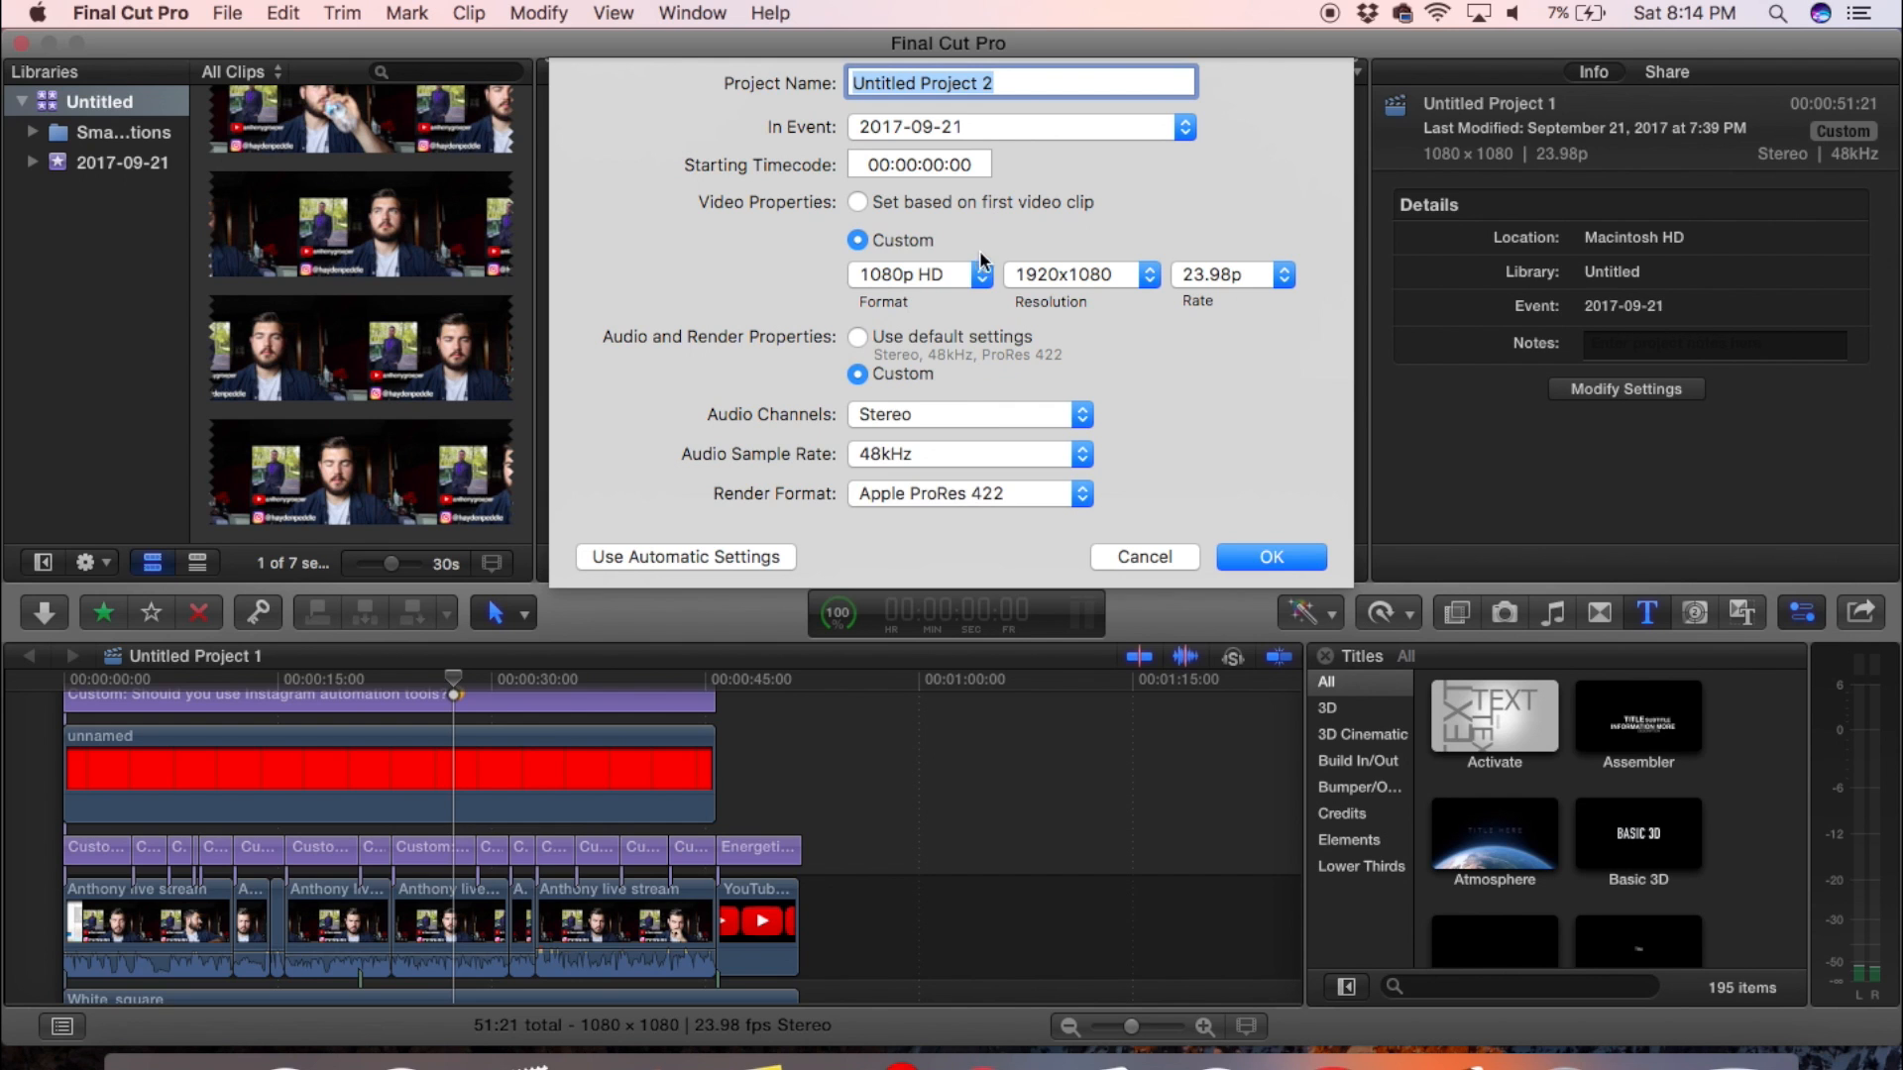
pyautogui.click(967, 272)
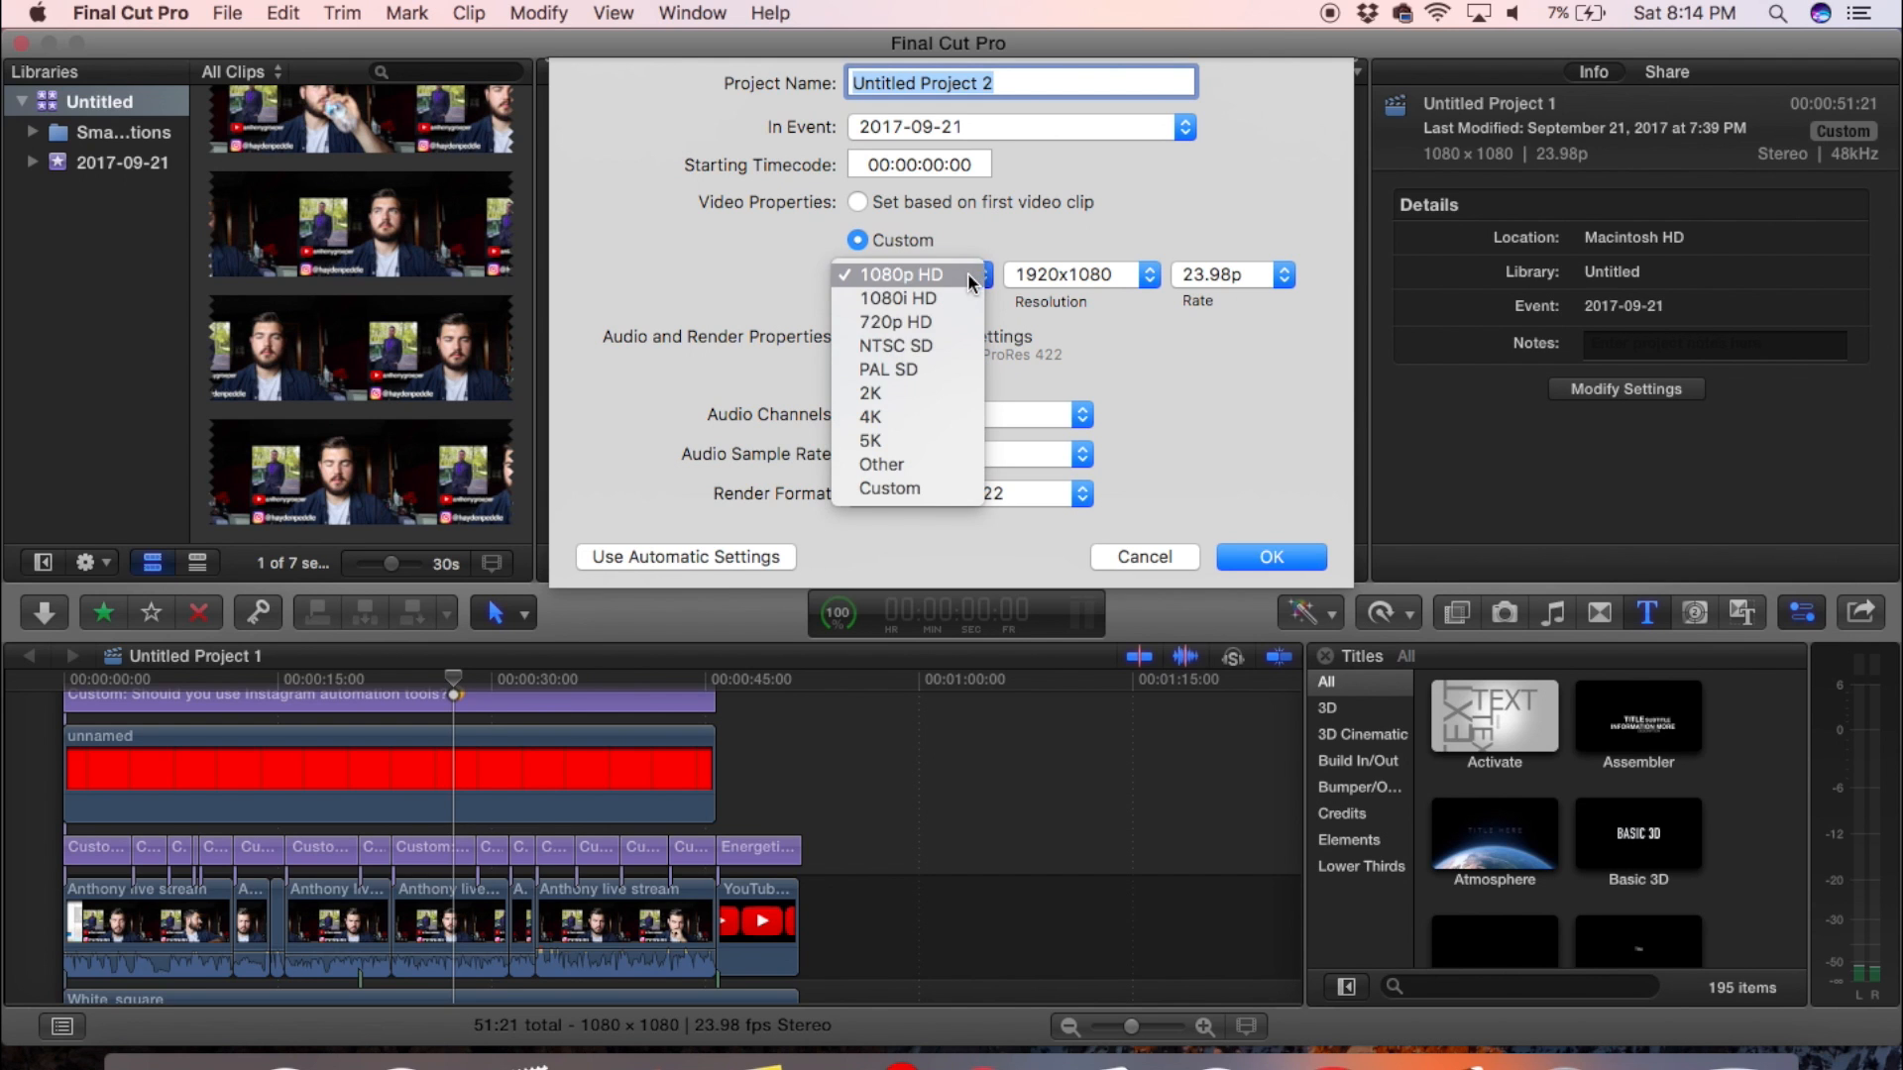
pyautogui.click(890, 498)
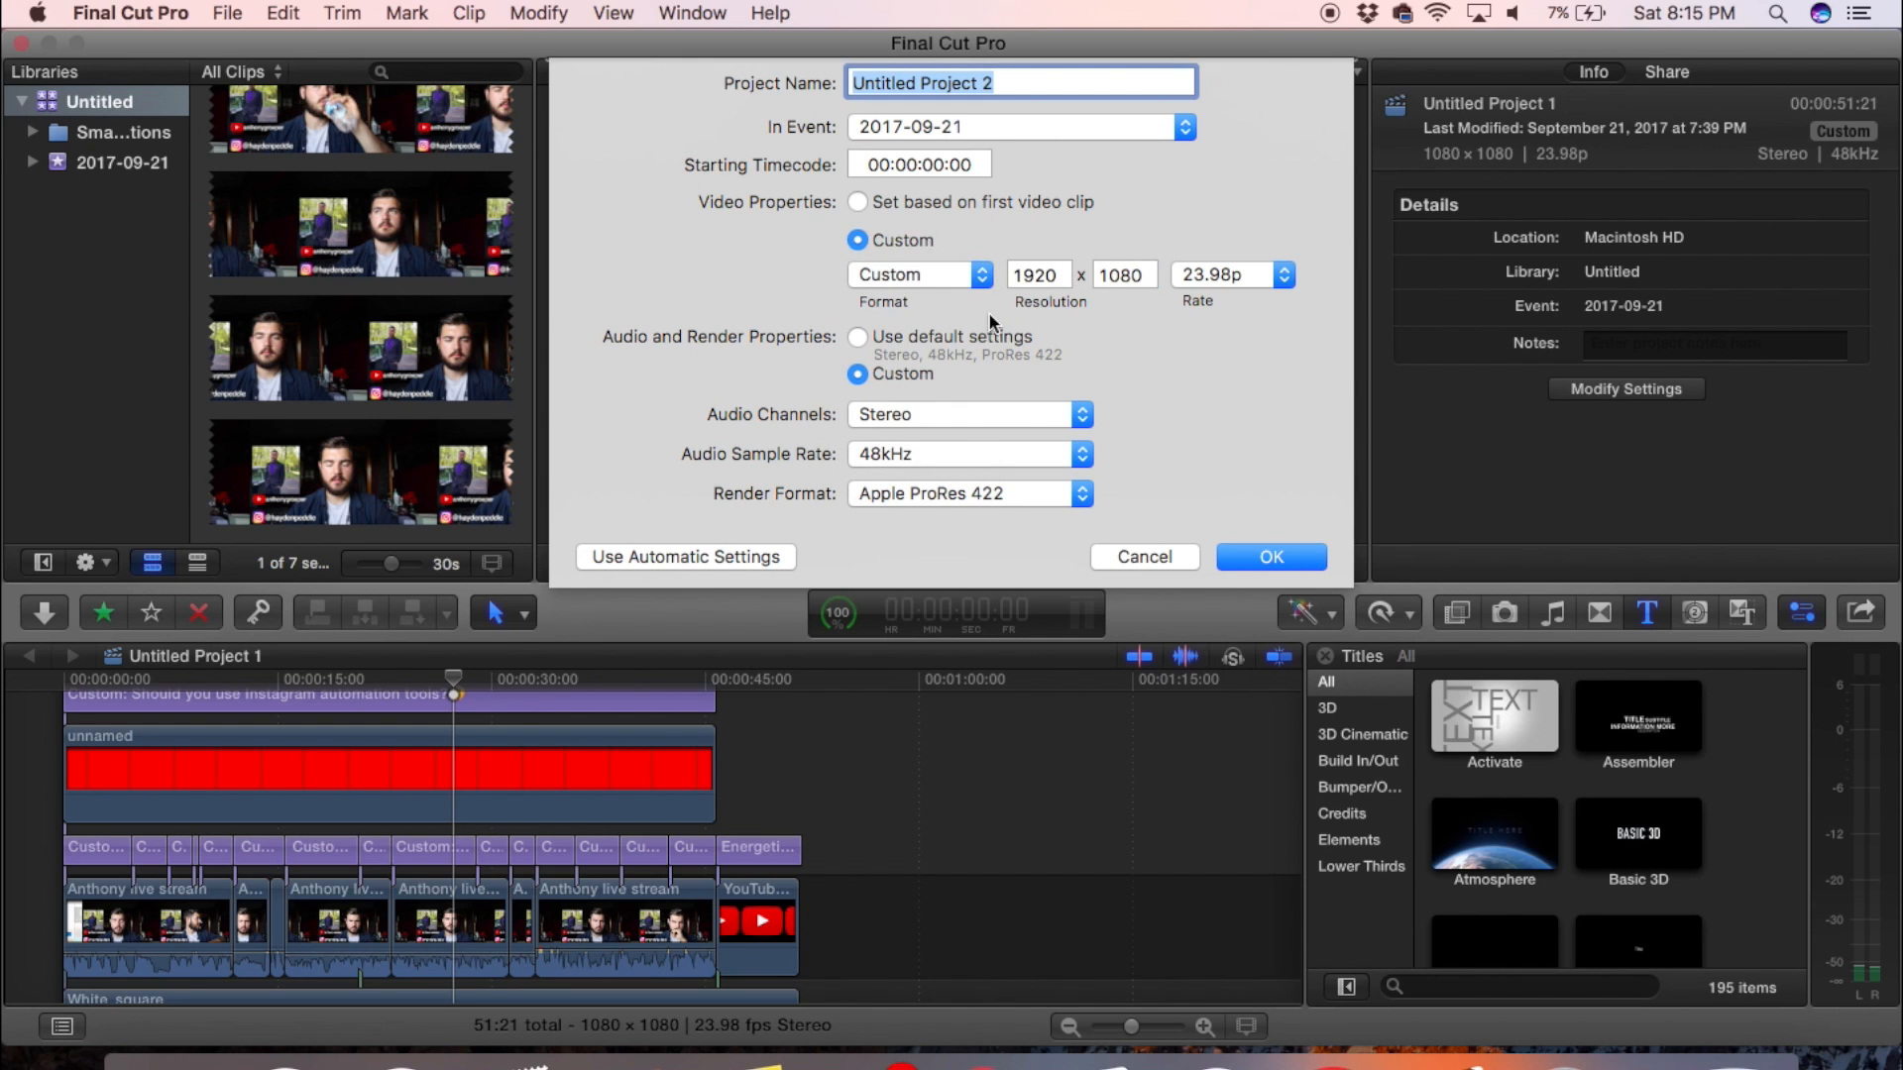
pyautogui.doubleClick(1025, 266)
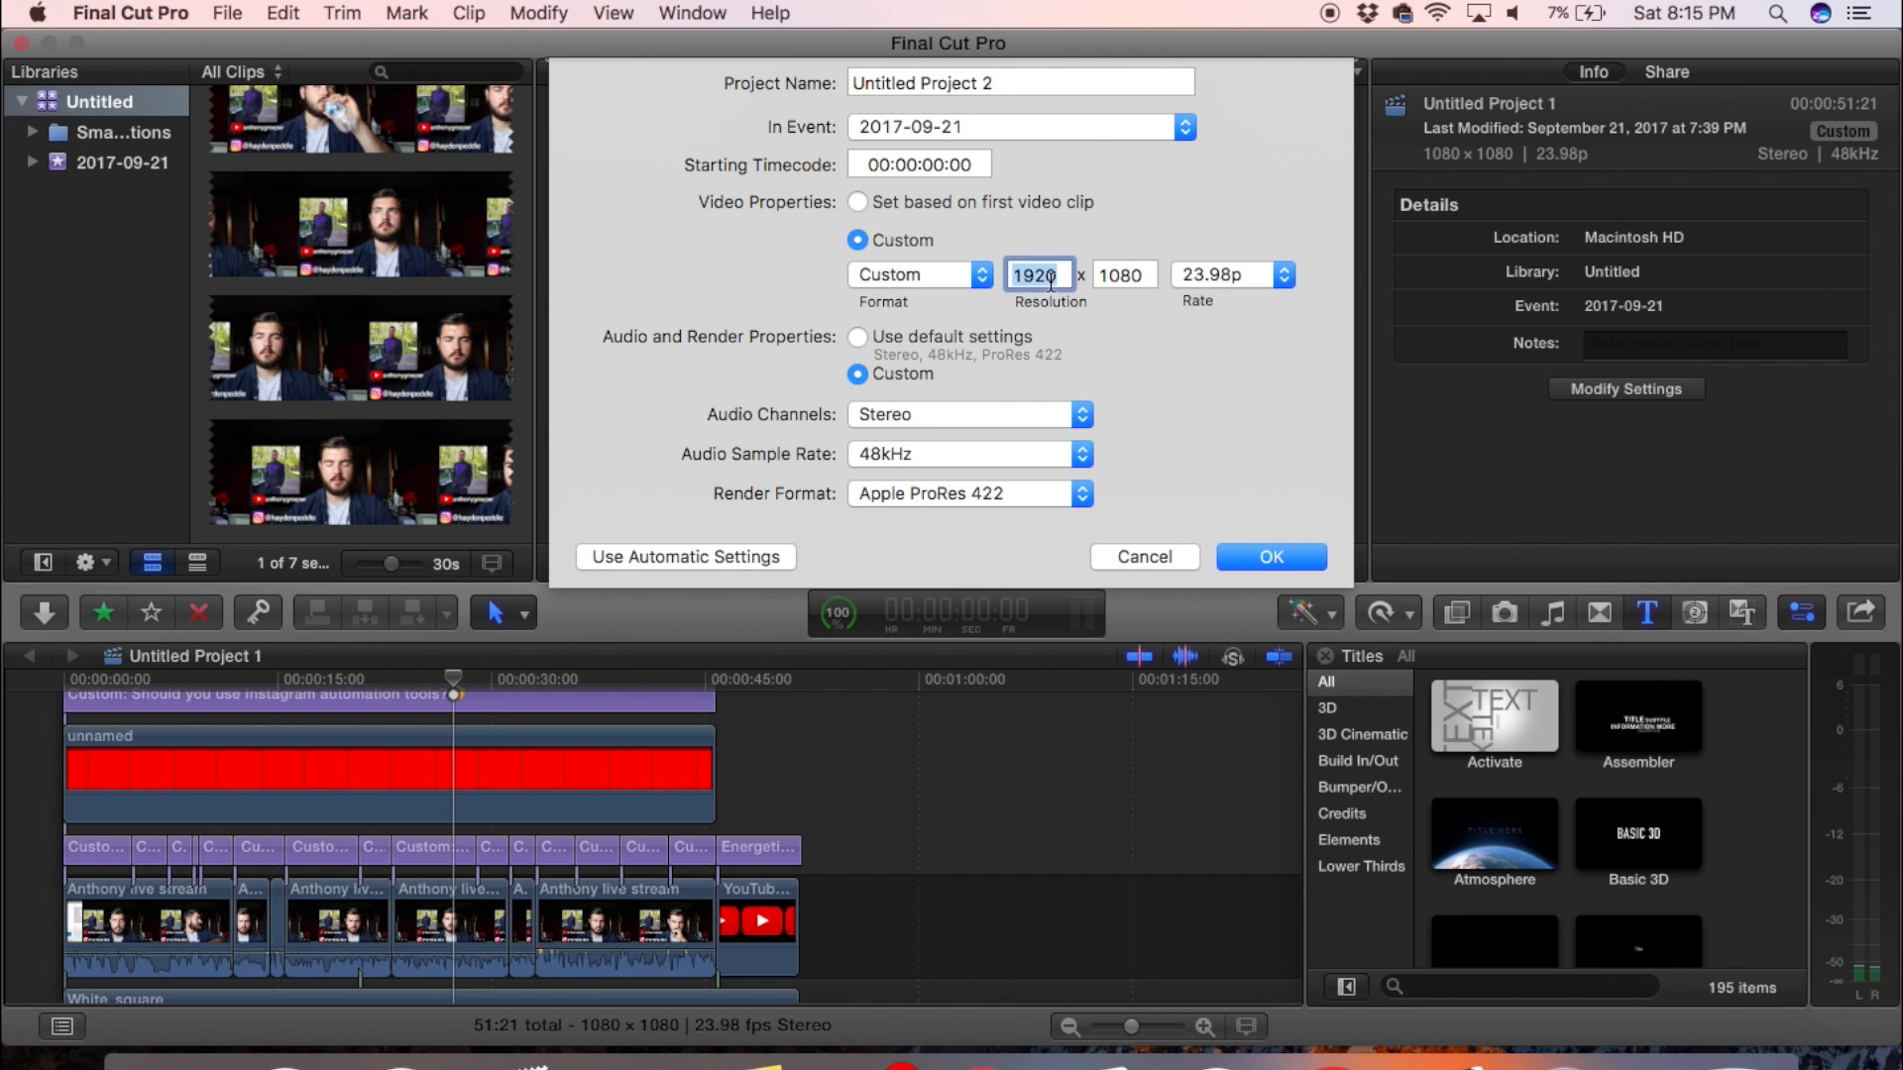
pyautogui.press('BackSpace')
pyautogui.press('Return')
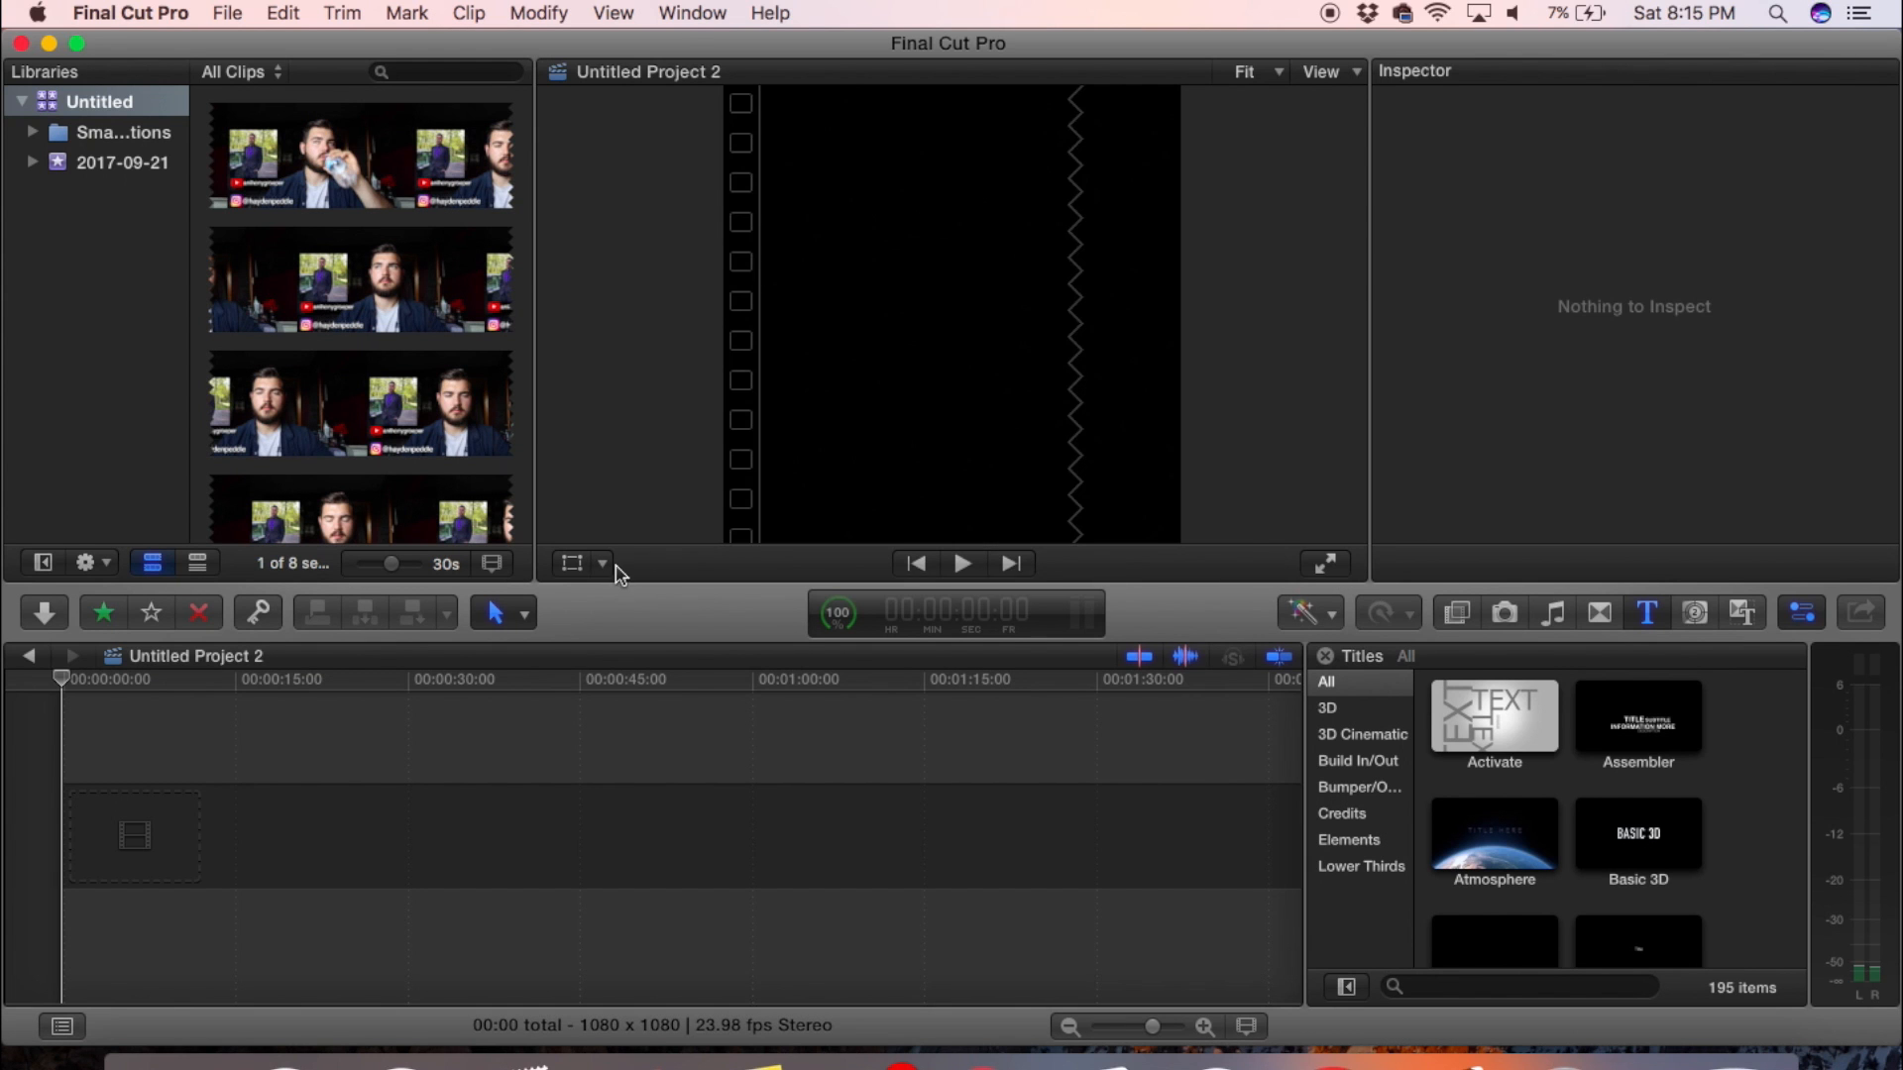
# - Add the first live stream clip to the timeline, cut it at about 20 seconds and delete the remainder
pyautogui.click(302, 173)
pyautogui.moveTo(304, 172); pyautogui.dragTo(126, 803)
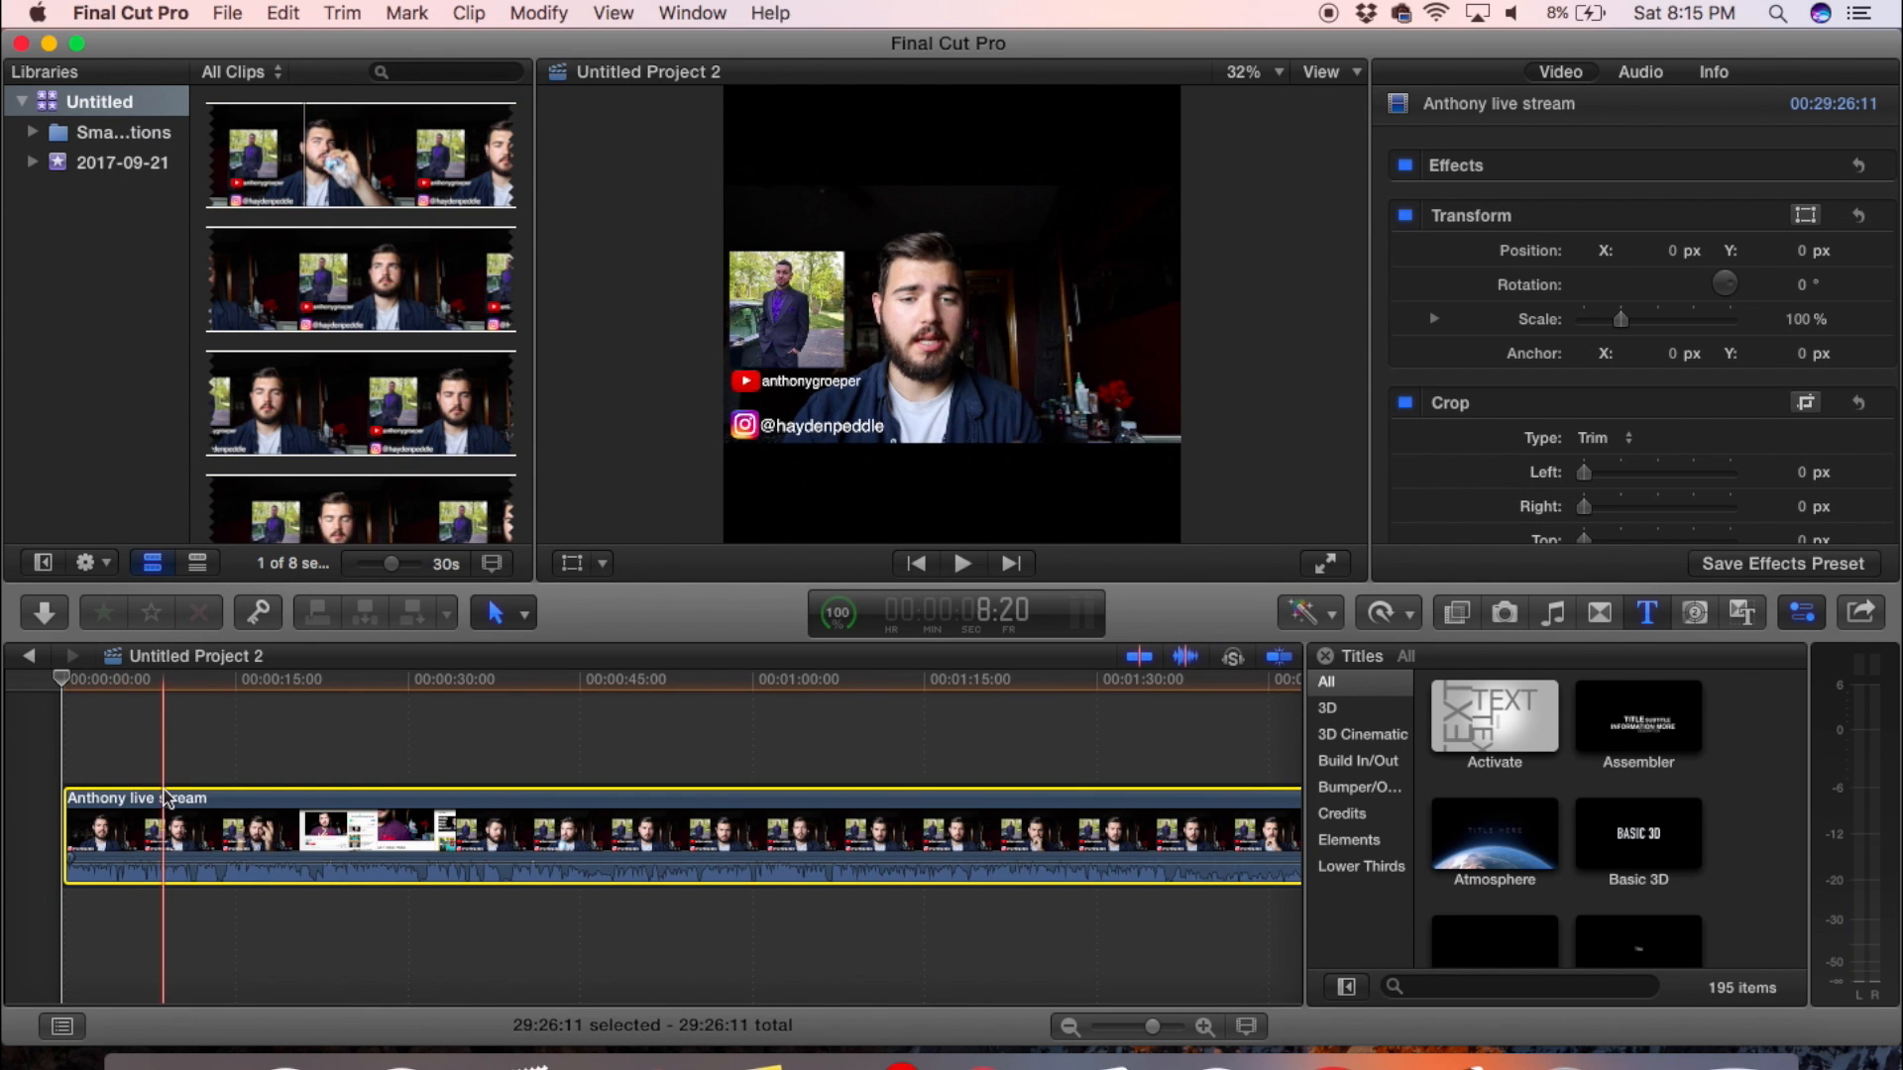
pyautogui.press('b')
pyautogui.click(297, 842)
pyautogui.press('a')
pyautogui.click(416, 822)
pyautogui.press('Delete')
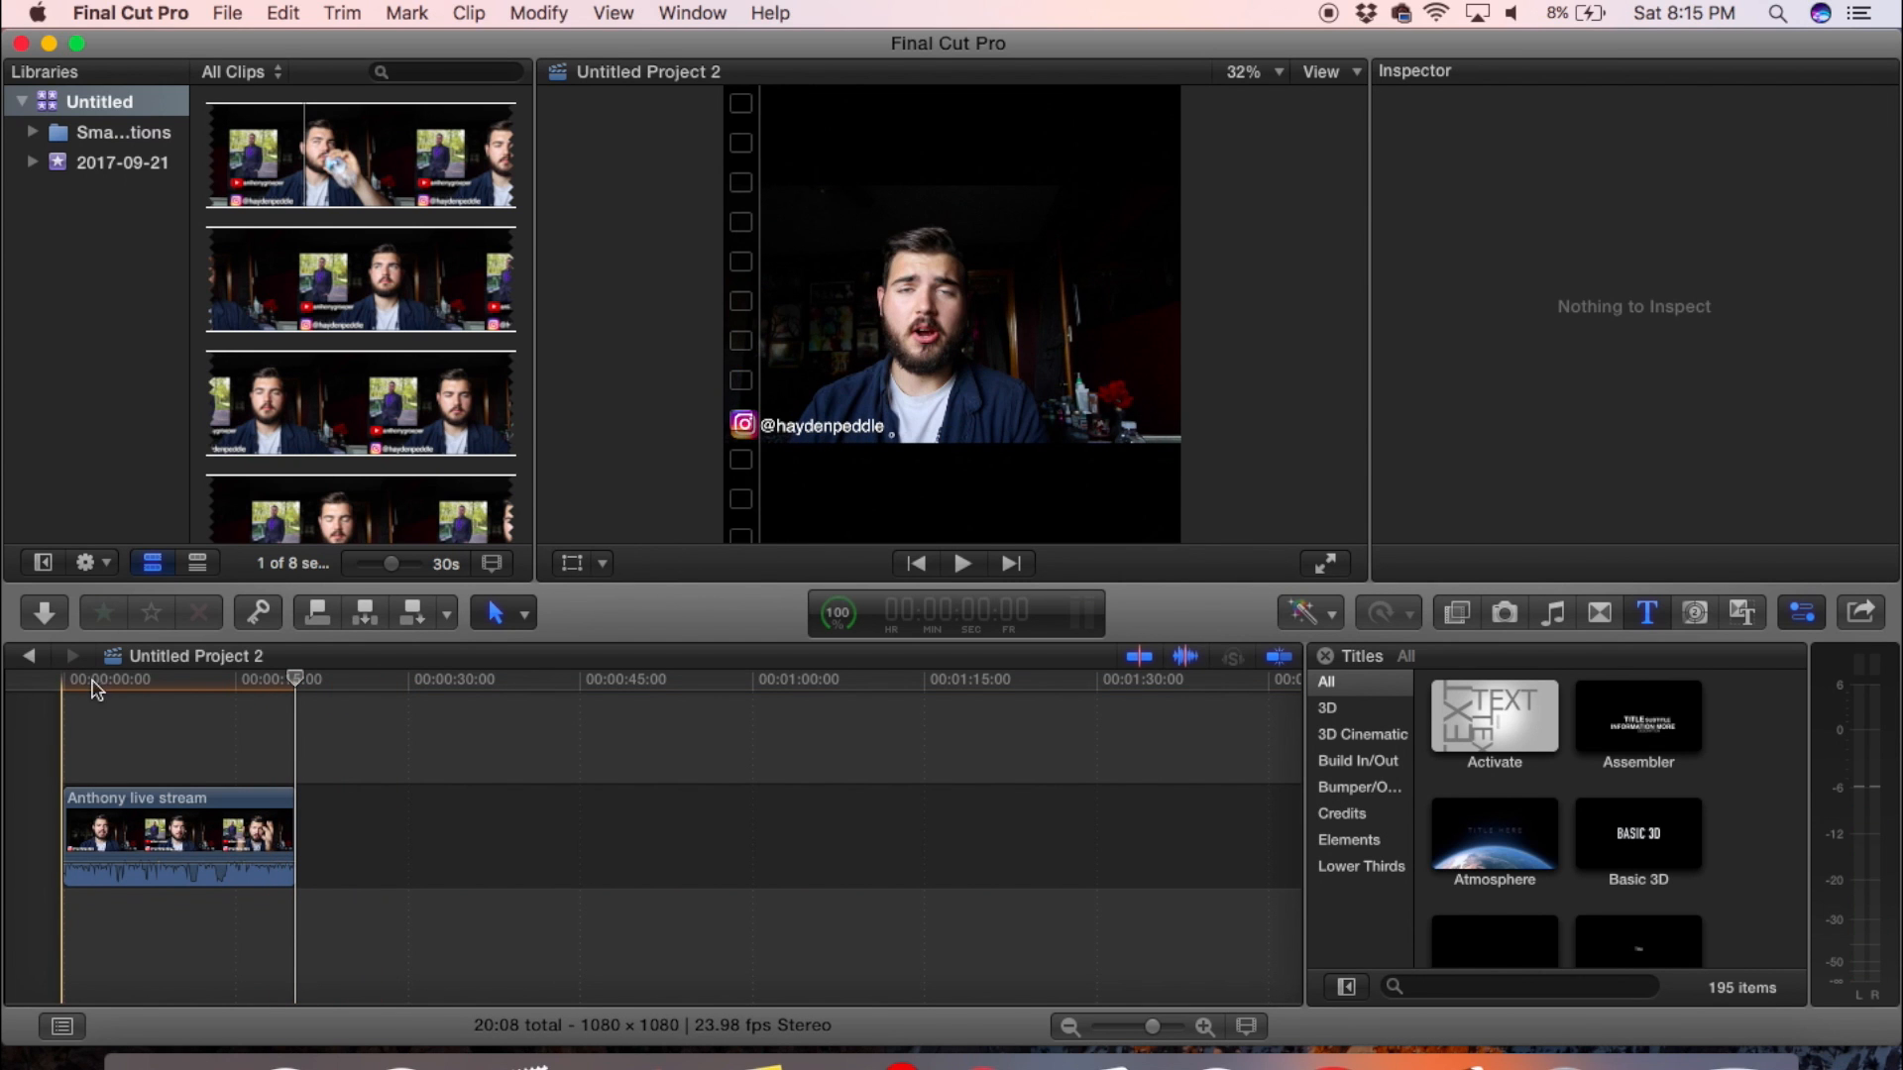
# - Place White_square.jpg from Finder beneath the start of the live stream clip and extend it to the clip's full length
pyautogui.click(169, 684)
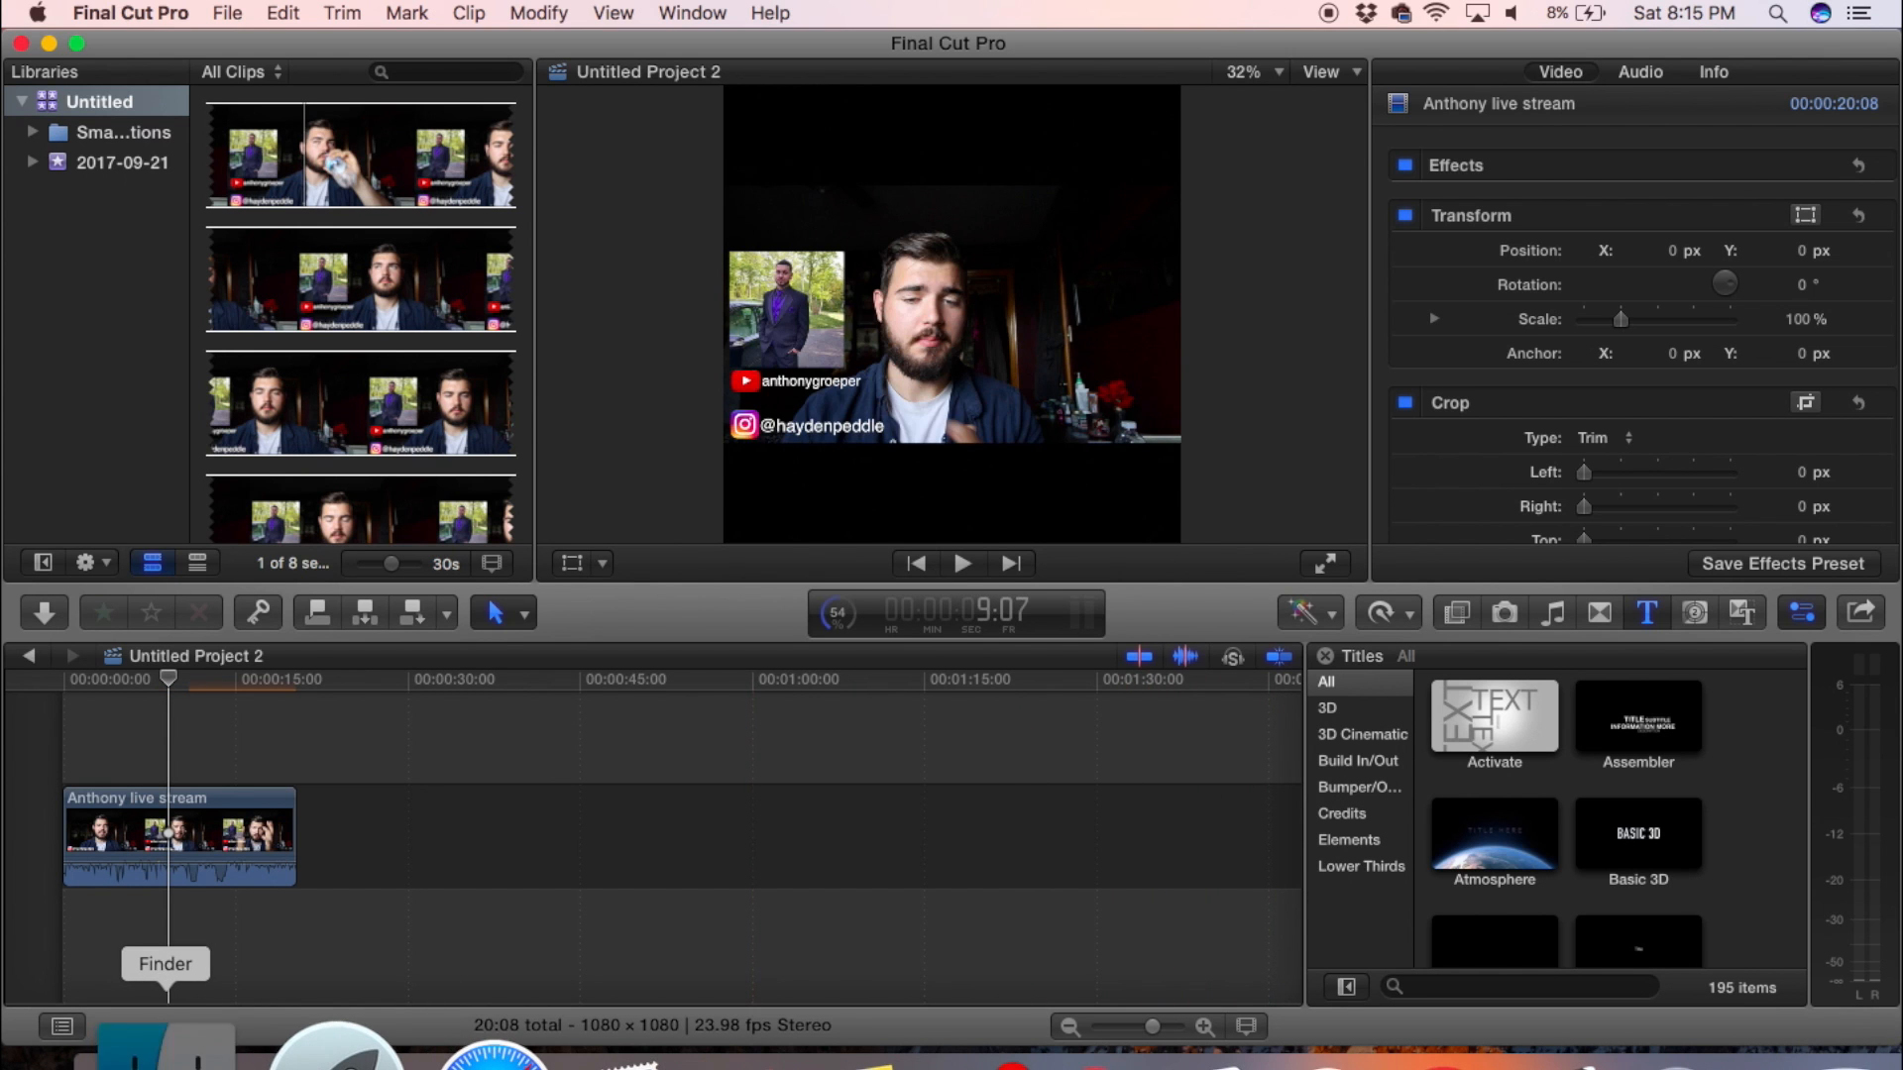
pyautogui.click(149, 1046)
pyautogui.click(201, 559)
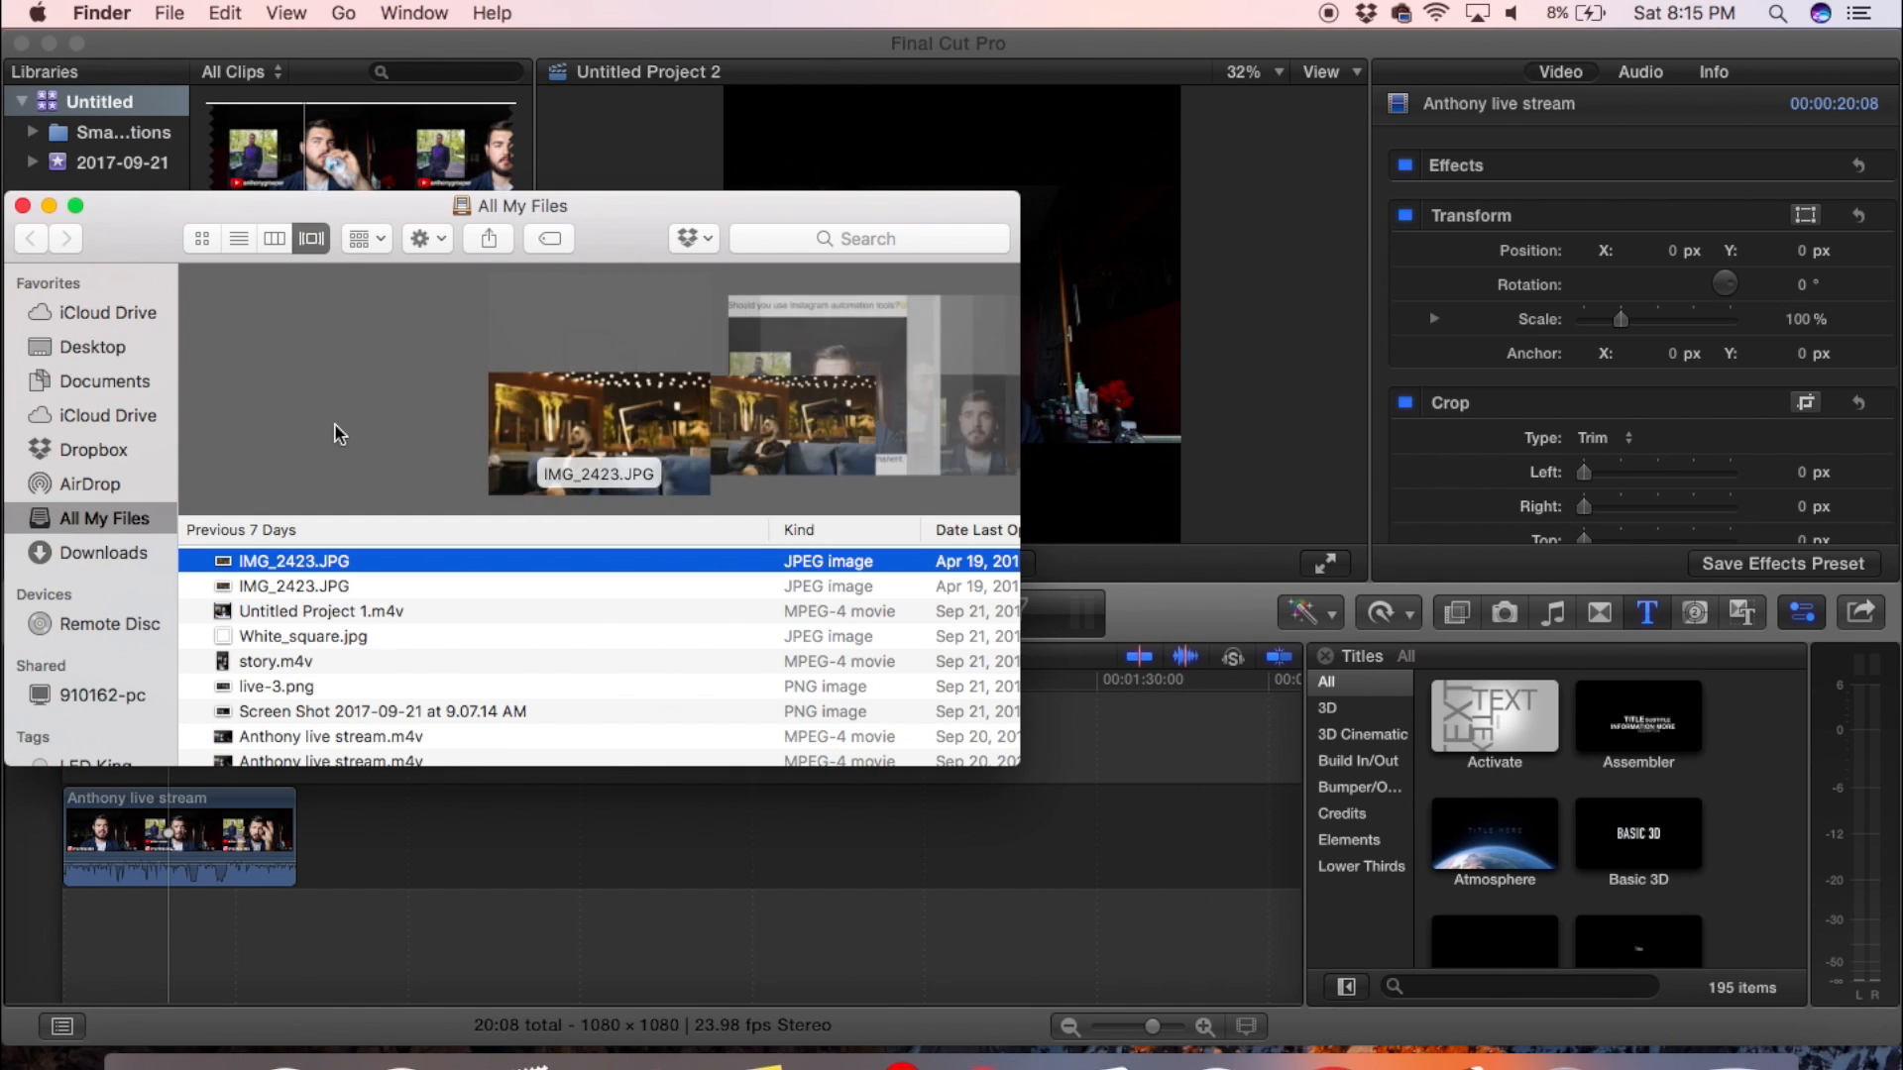
pyautogui.click(319, 617)
pyautogui.click(319, 658)
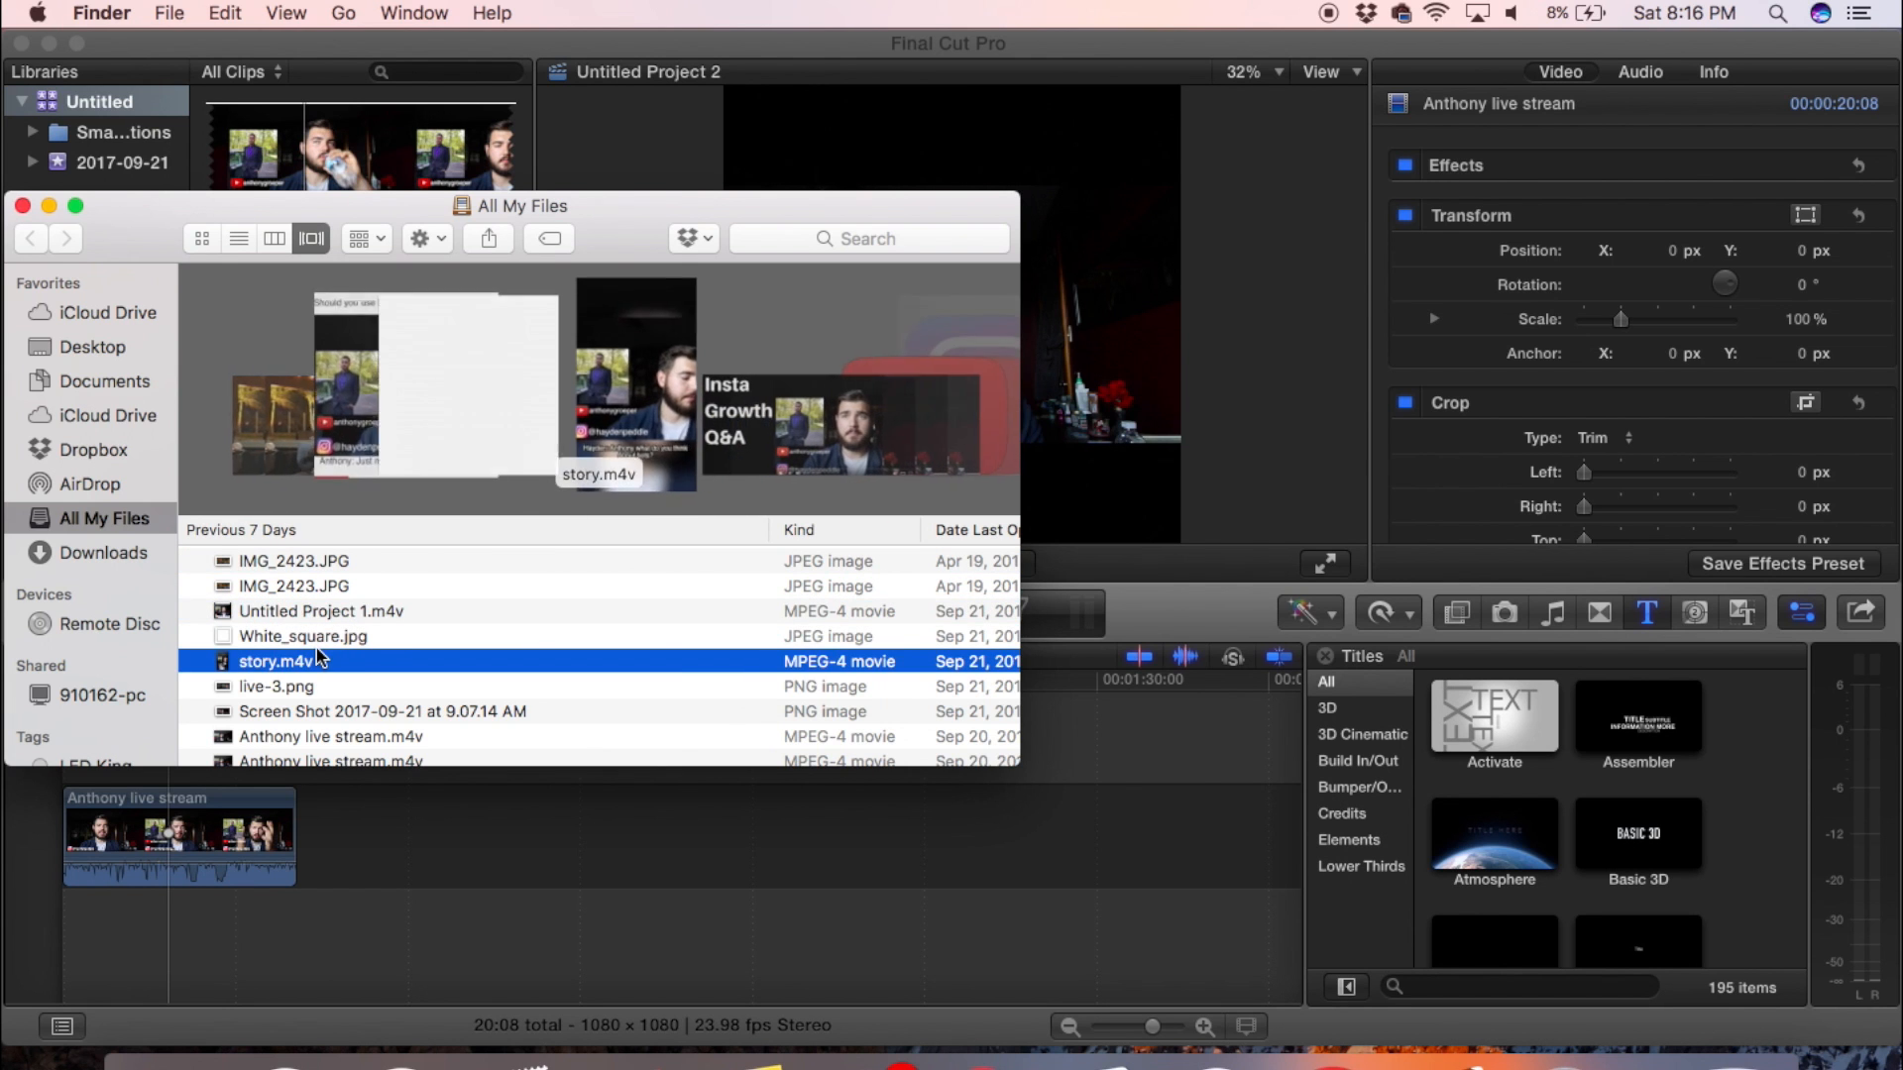
pyautogui.click(317, 639)
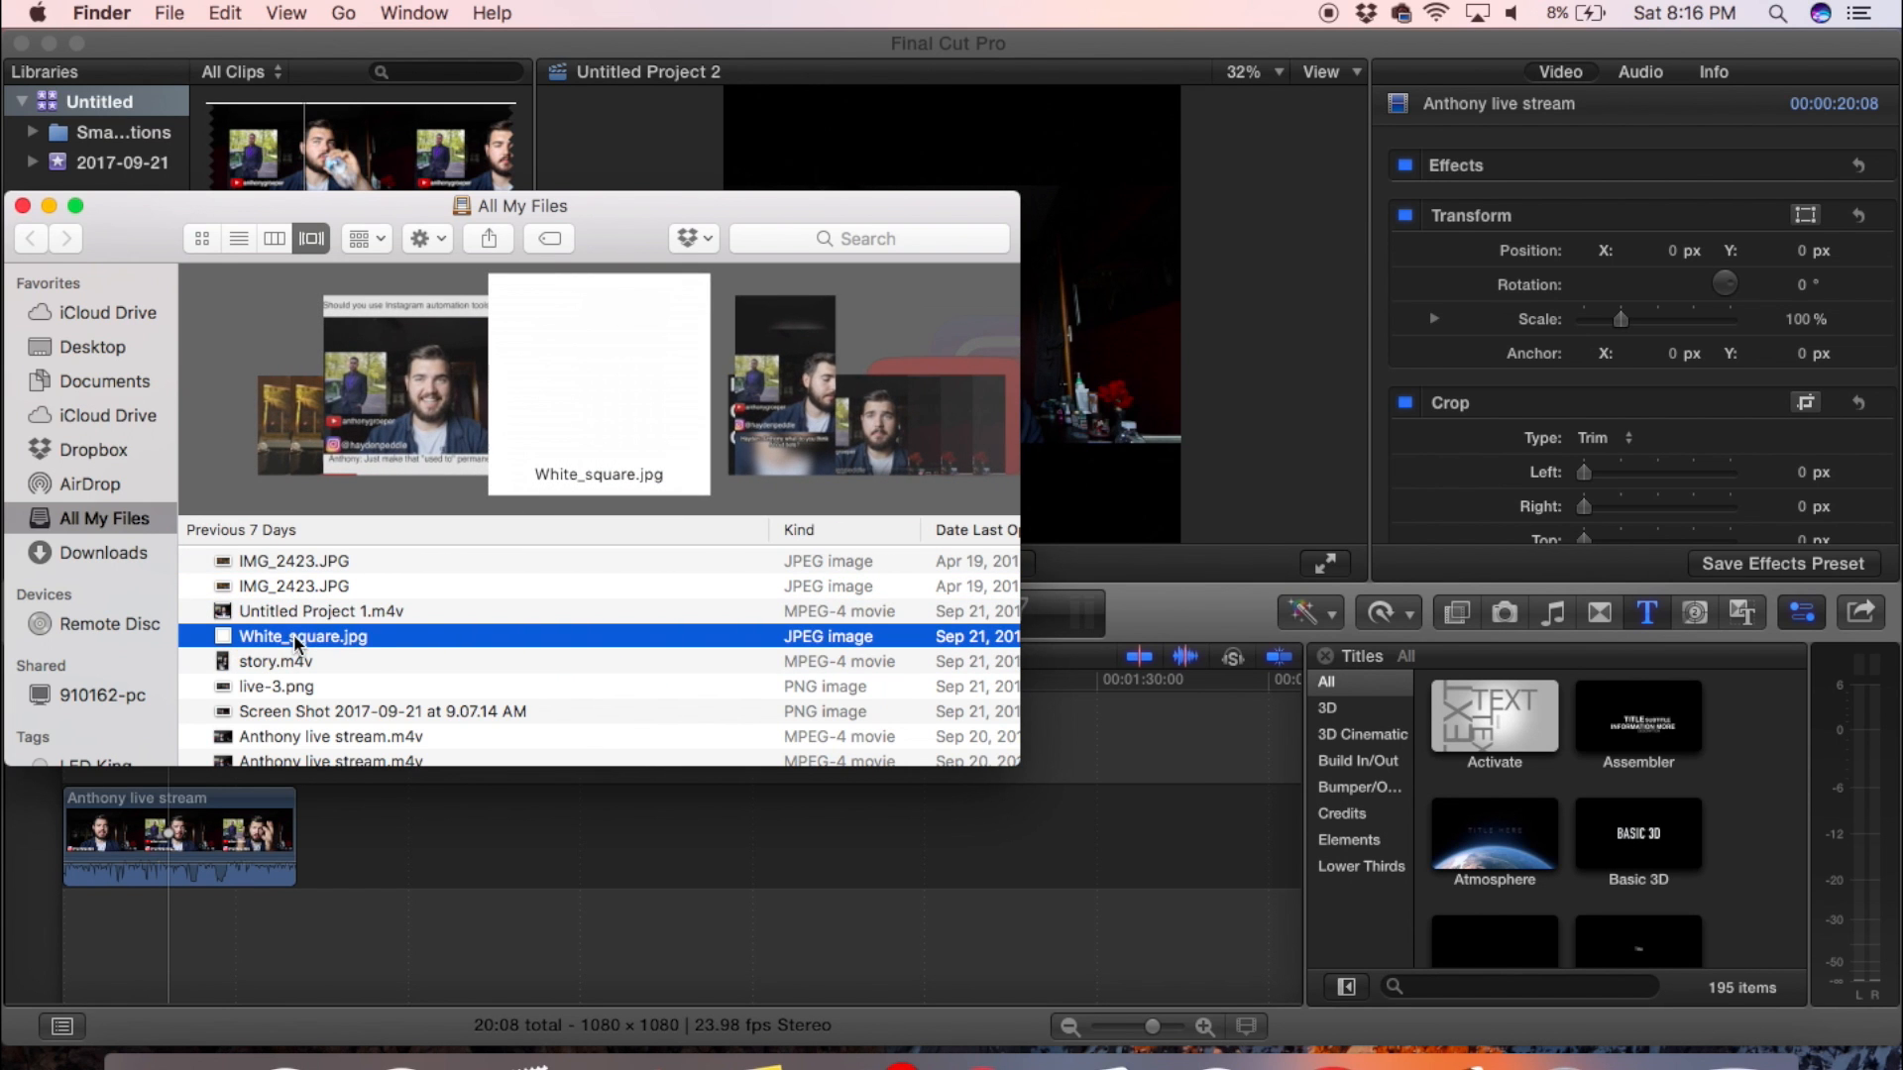
pyautogui.moveTo(296, 654); pyautogui.dragTo(59, 944)
pyautogui.click(191, 937)
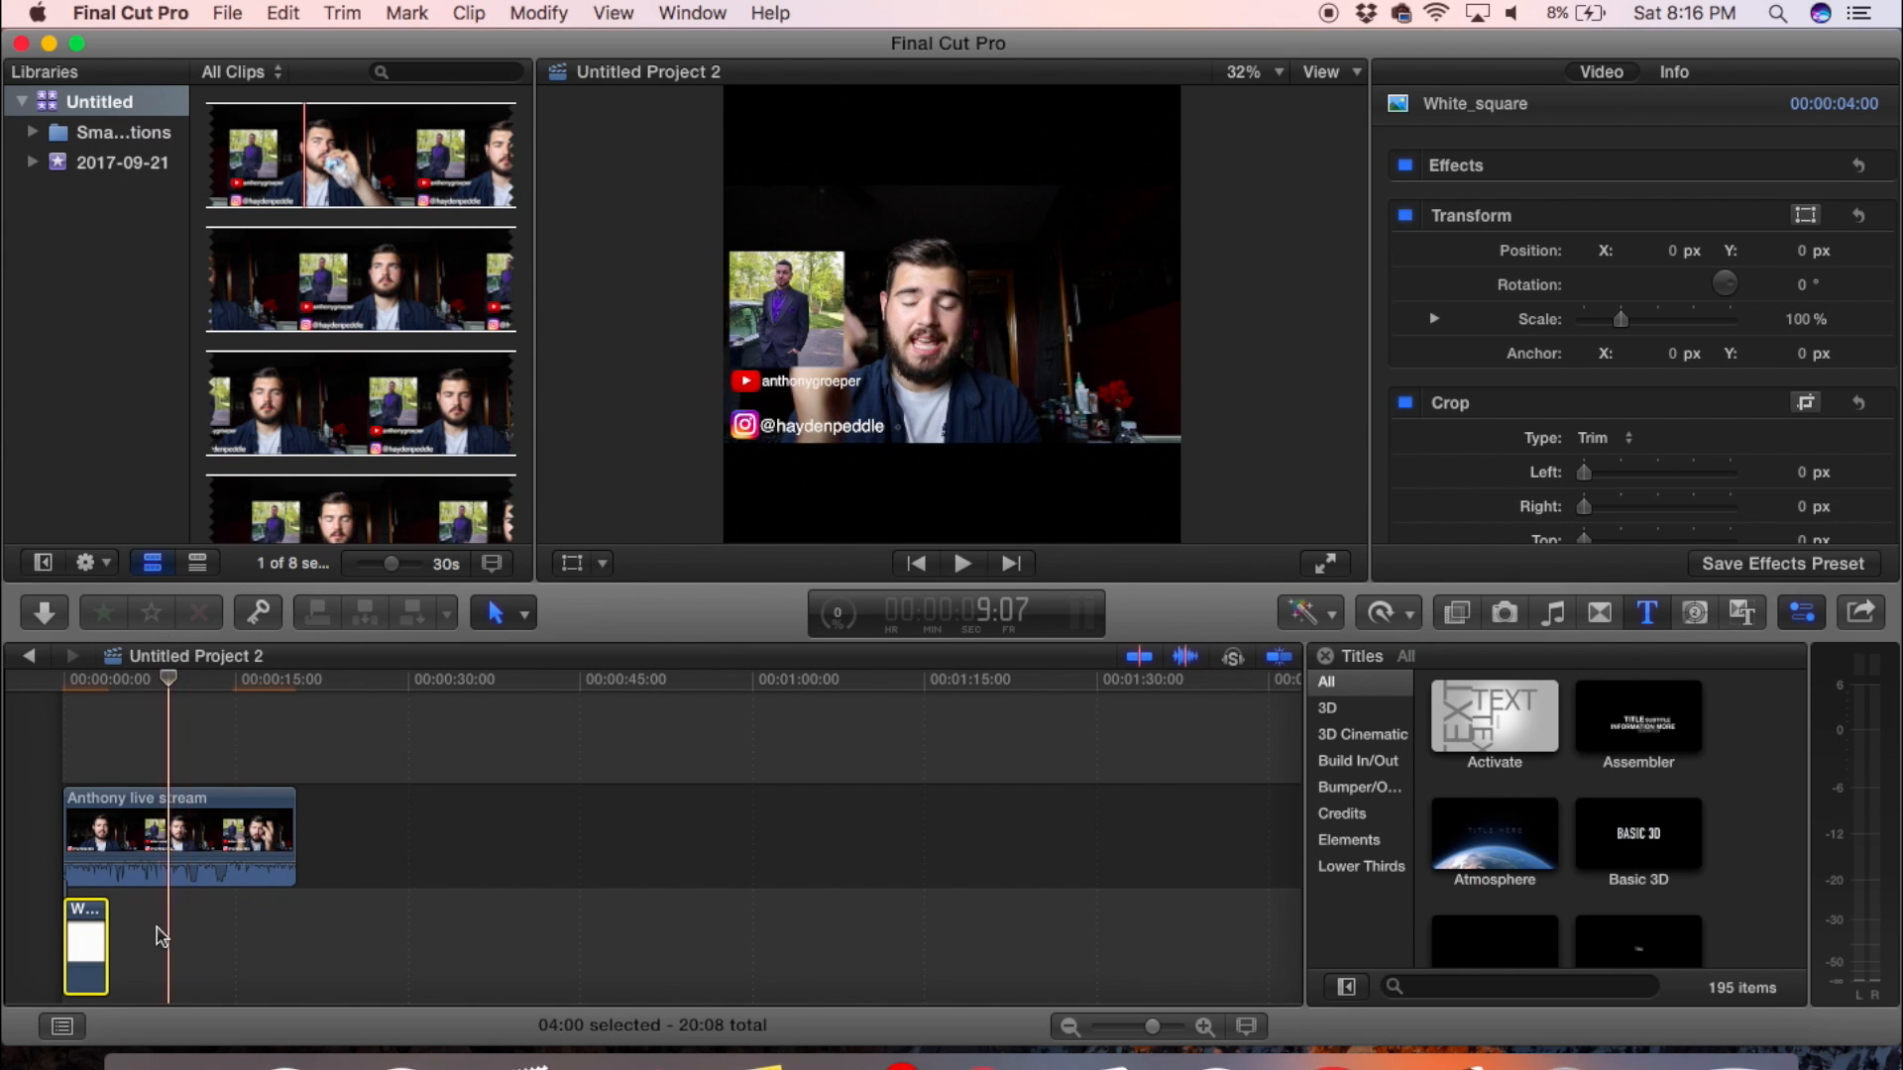
pyautogui.click(80, 718)
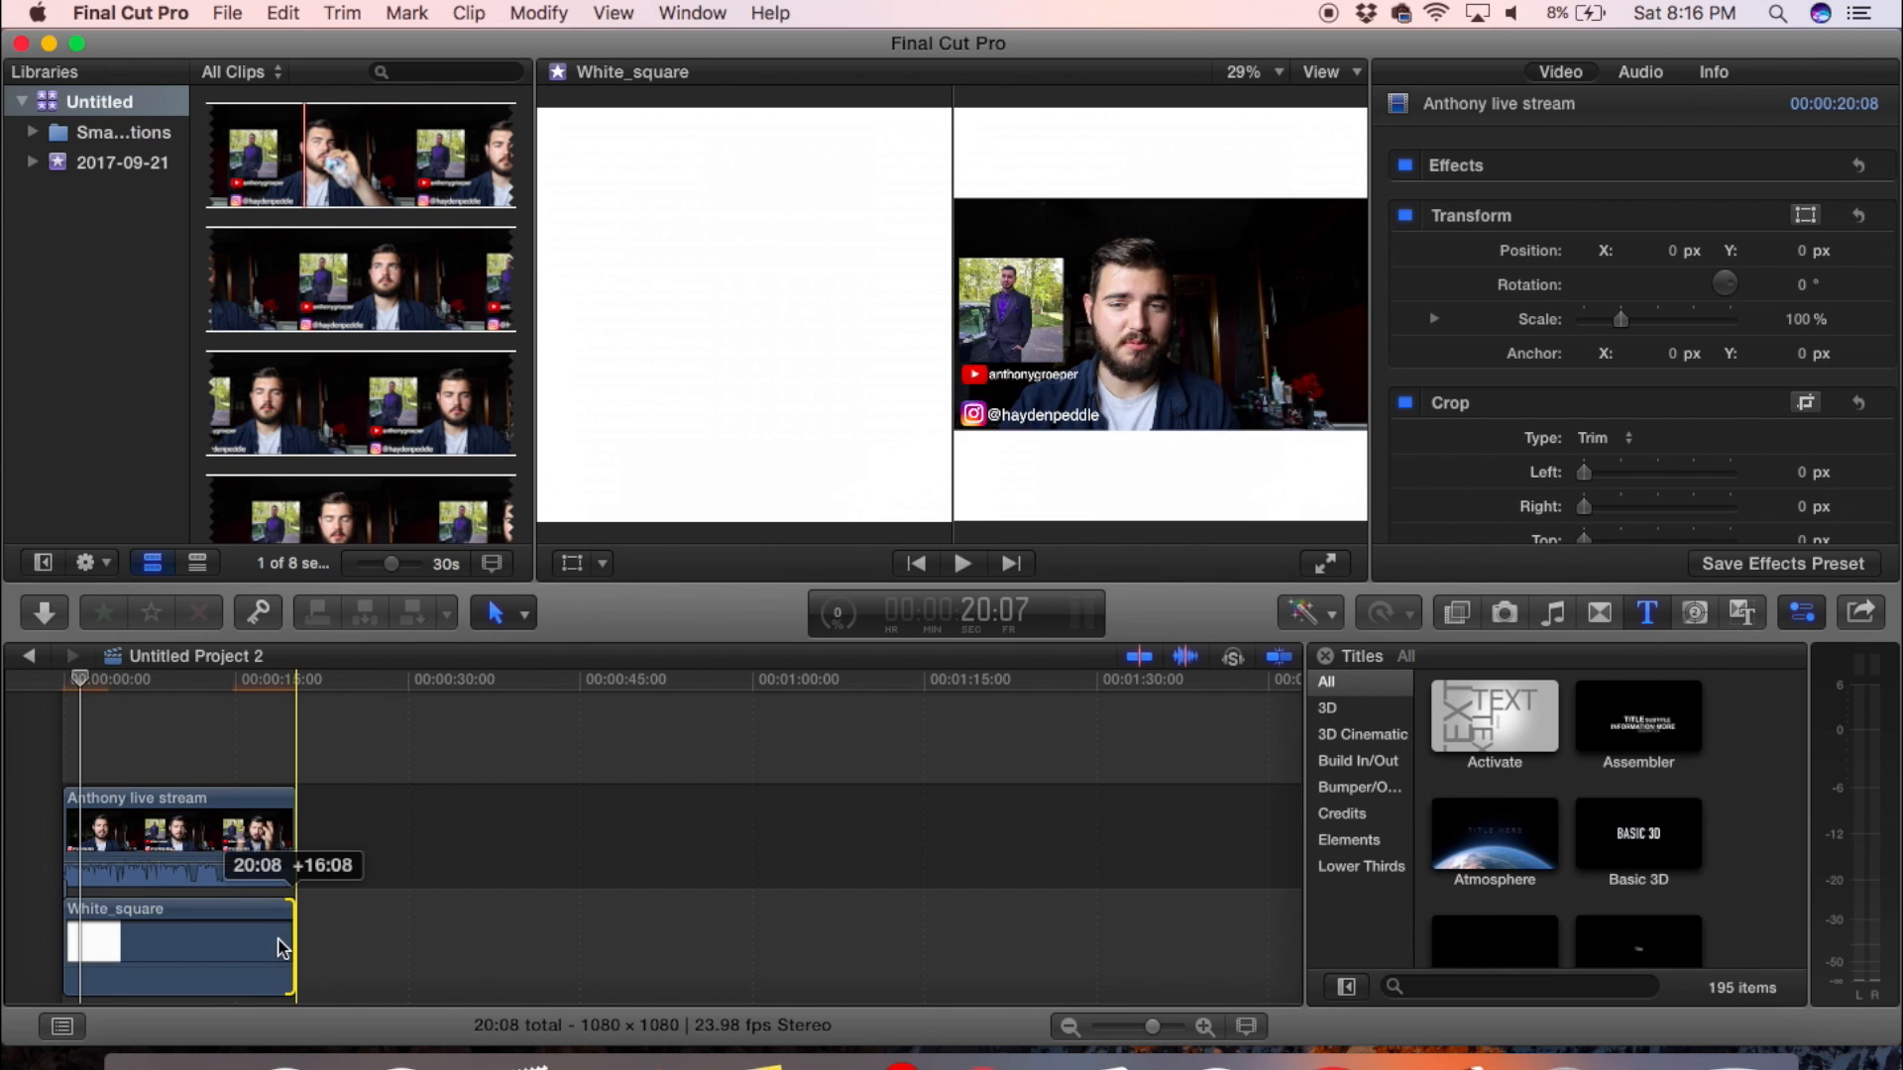
pyautogui.click(173, 729)
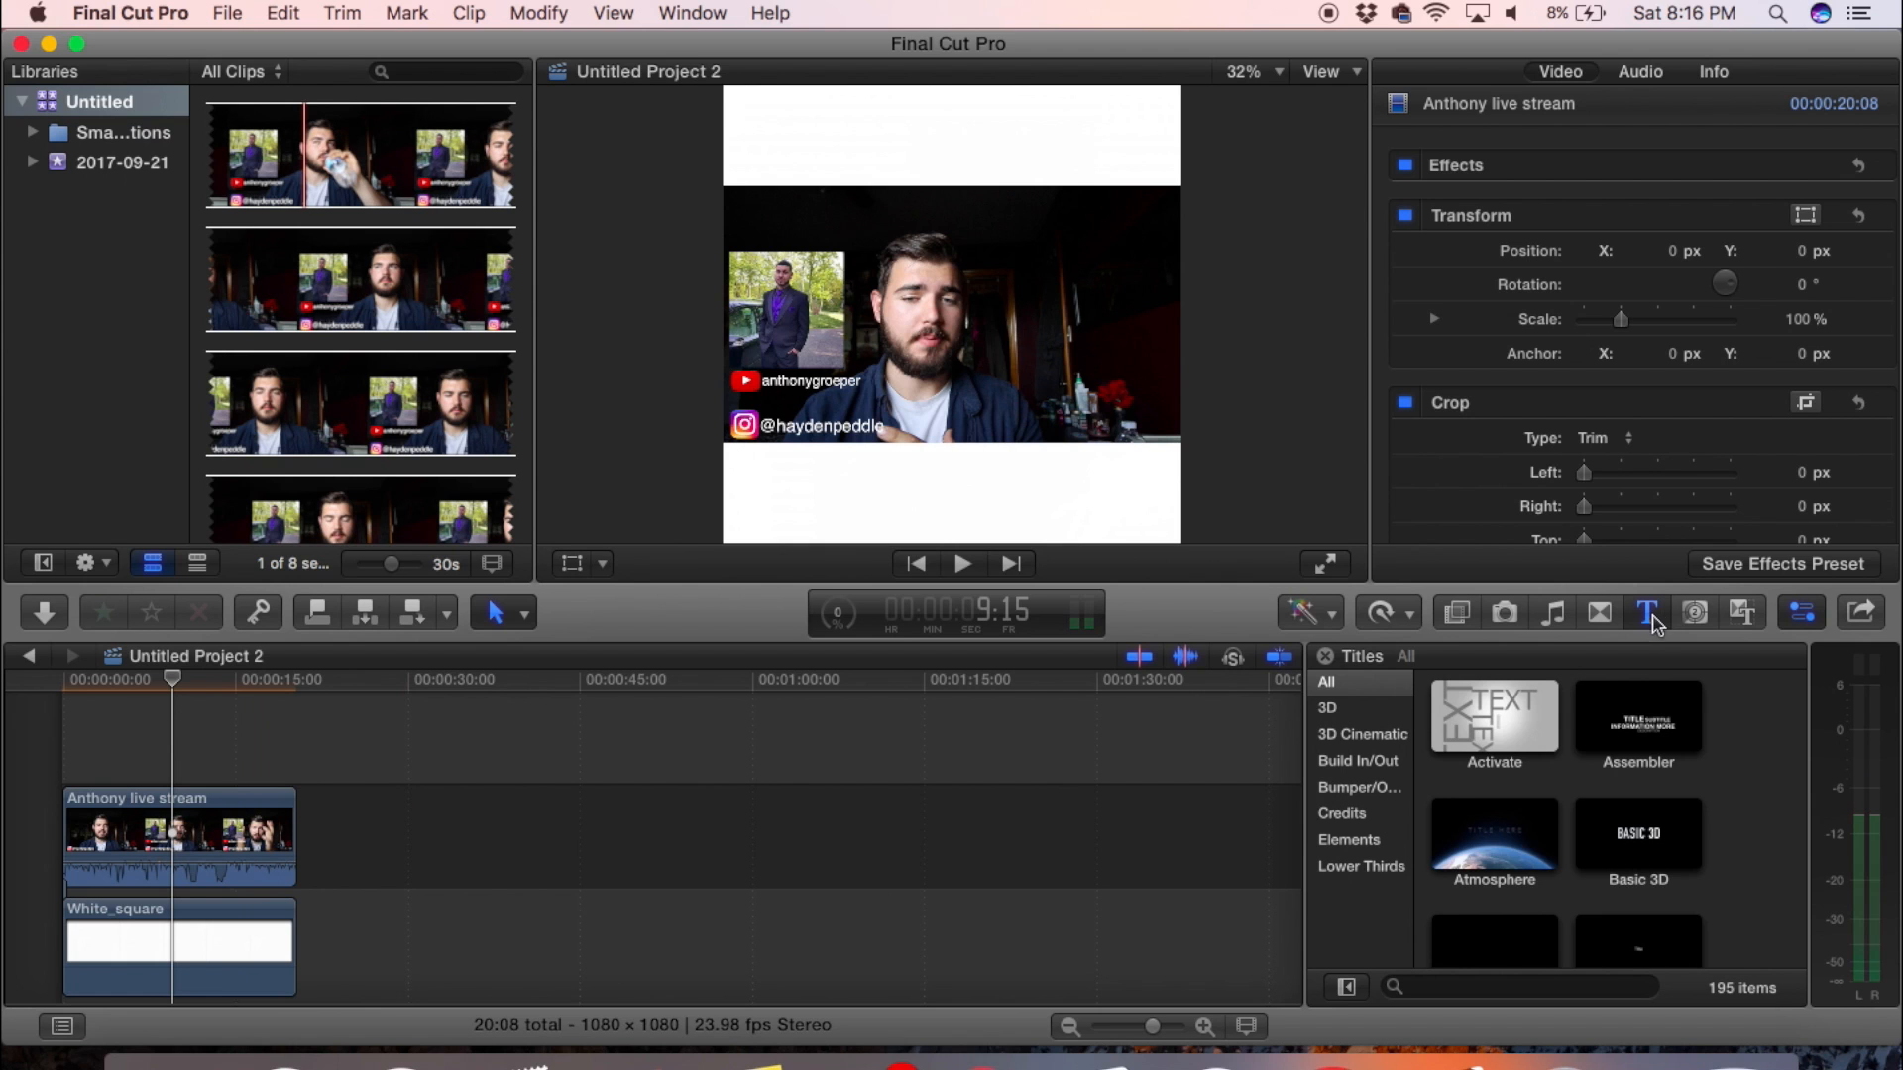
# - Add a Basic Title above the live stream clip, extend it to the clip's end and enter "How To Make A Gary Bee Video"
pyautogui.scroll(-3, 1583, 744)
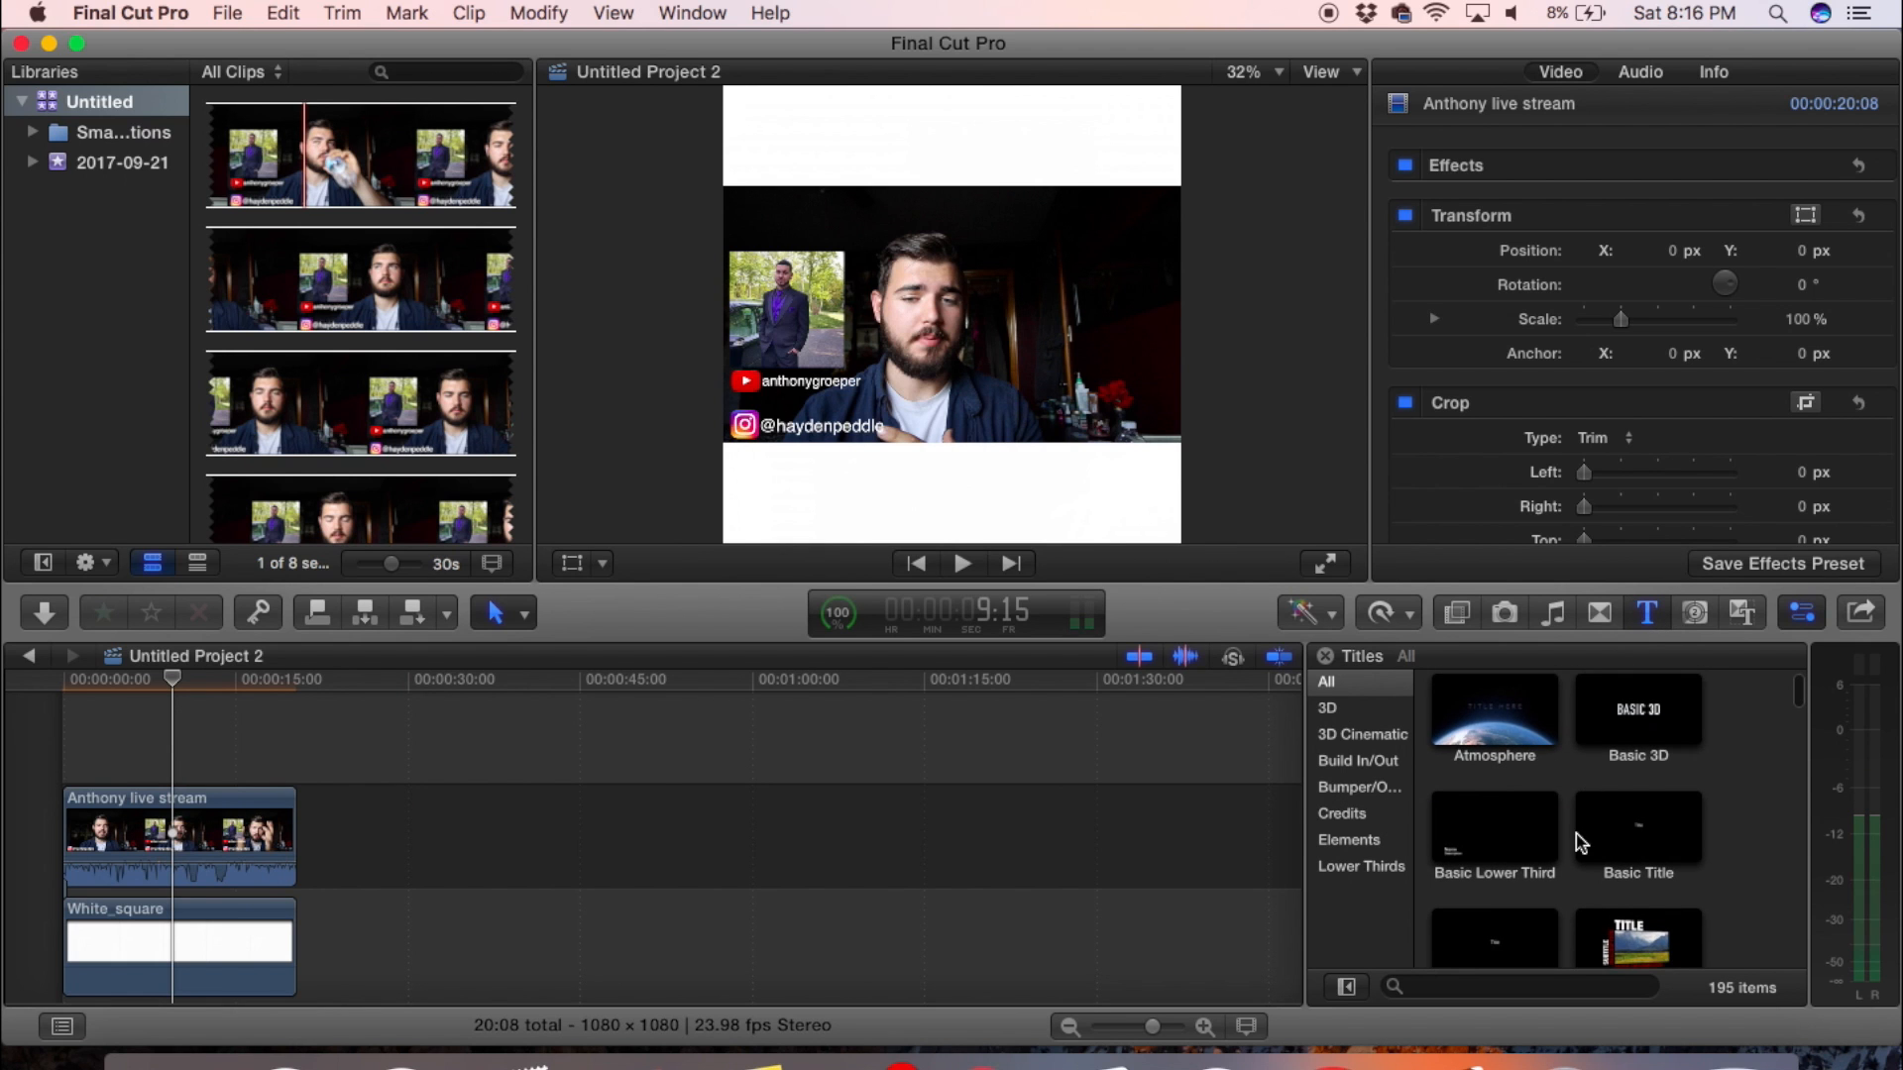
pyautogui.scroll(-2, 1581, 843)
pyautogui.moveTo(1637, 746); pyautogui.dragTo(173, 761)
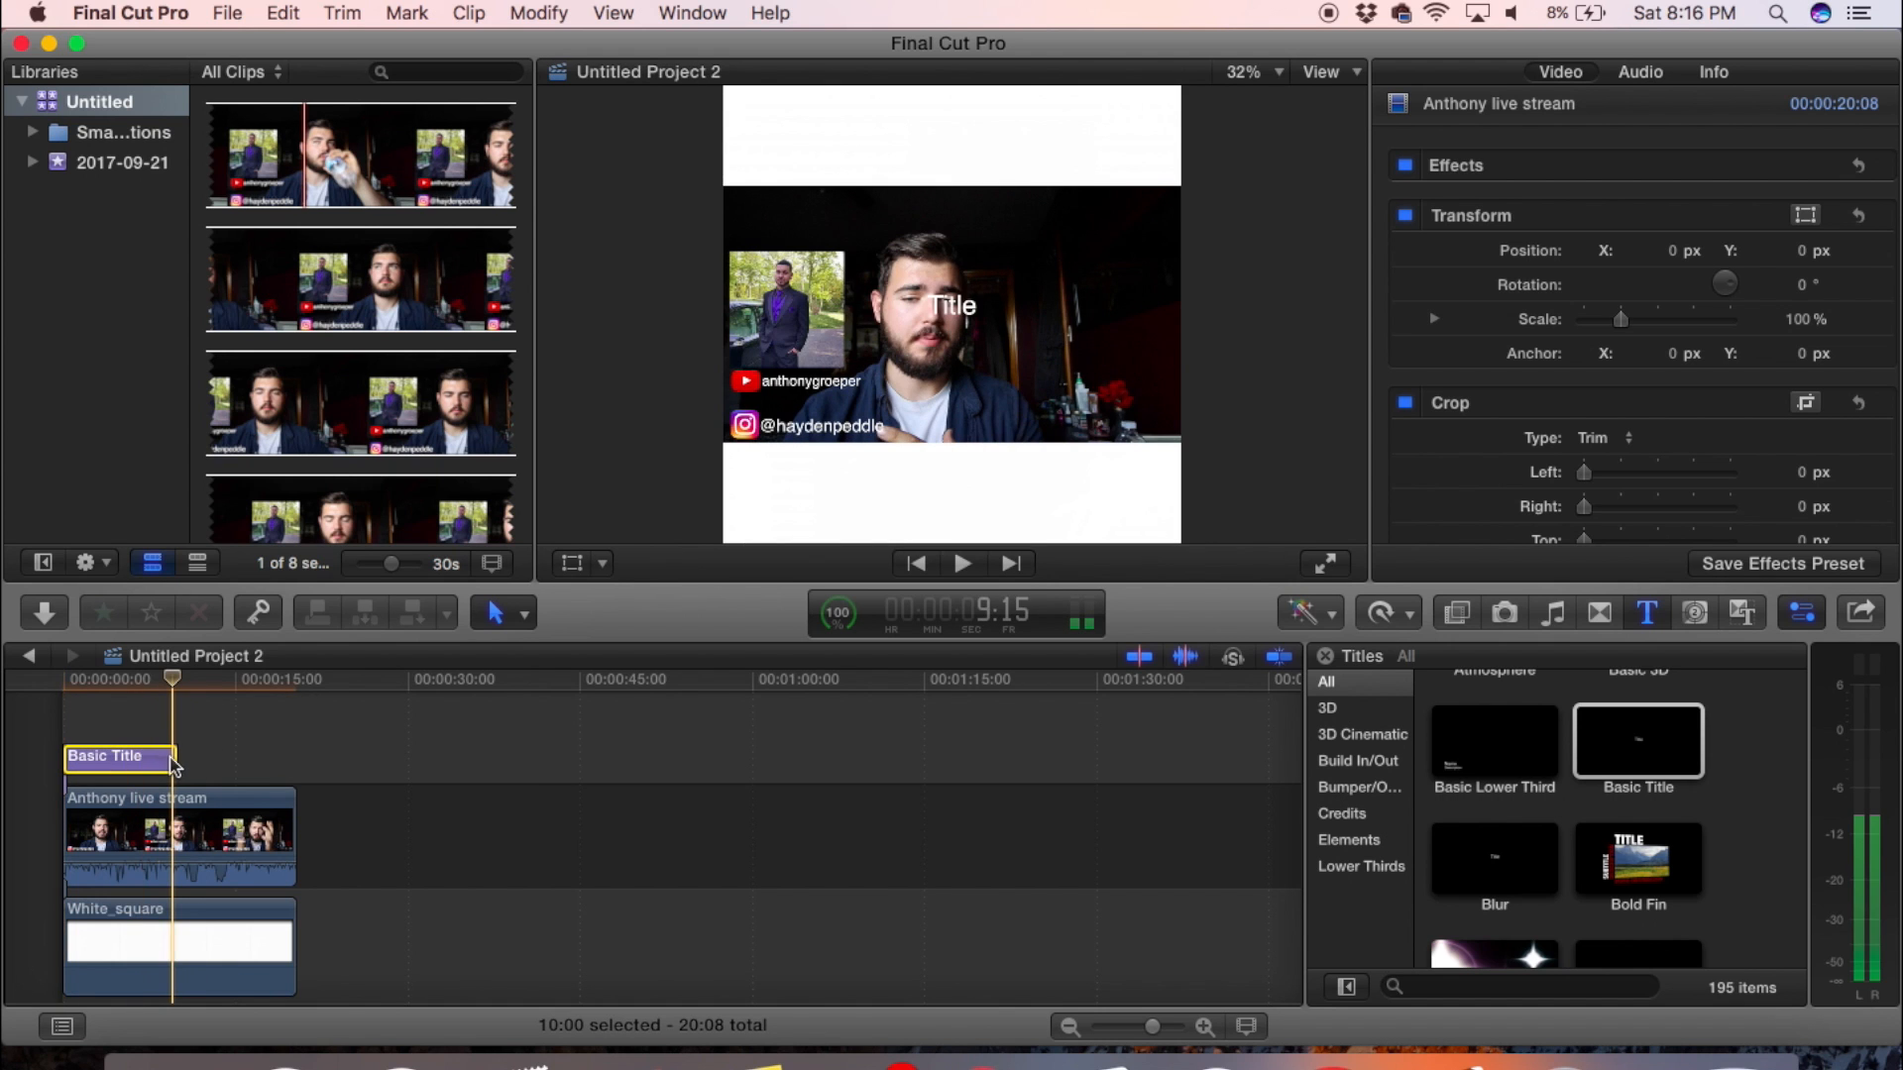
pyautogui.click(174, 761)
pyautogui.moveTo(175, 761); pyautogui.dragTo(291, 760)
pyautogui.click(127, 679)
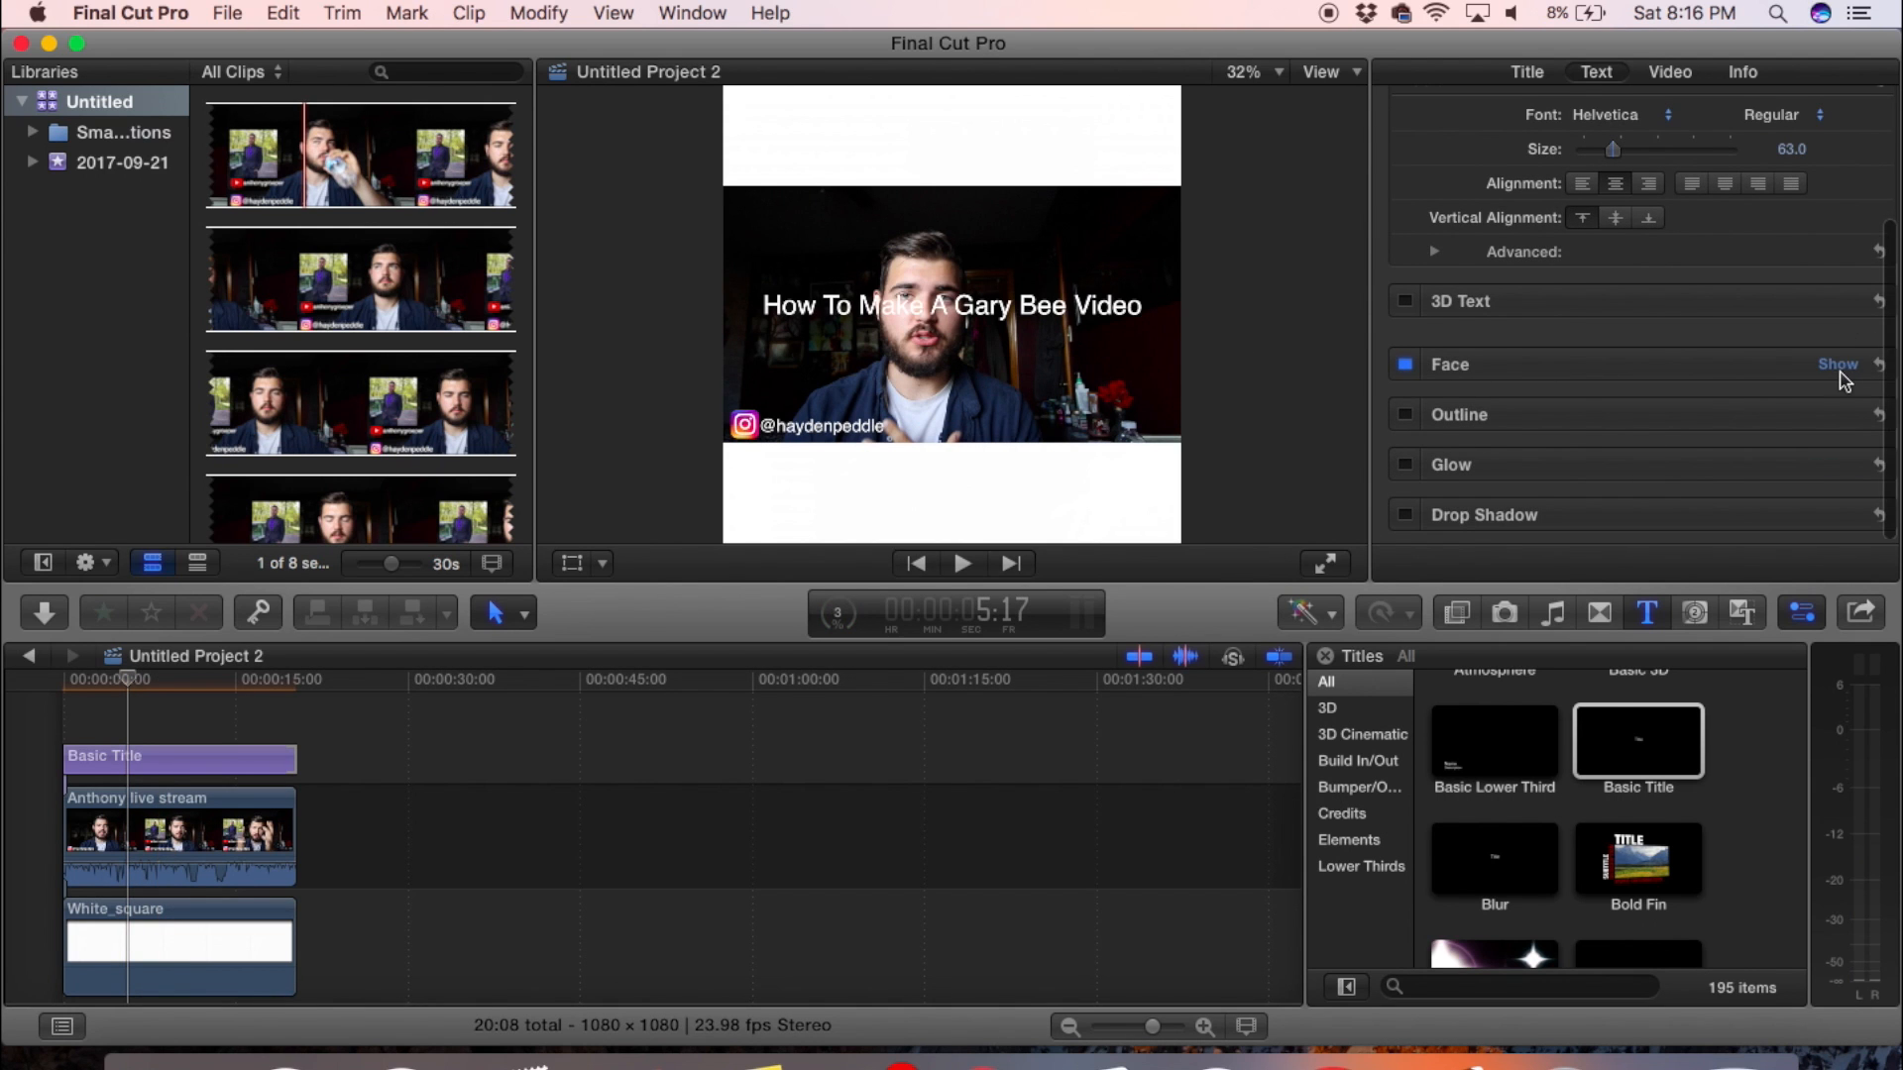
# - Set the face color of the title text to black
pyautogui.click(1837, 364)
pyautogui.click(1630, 433)
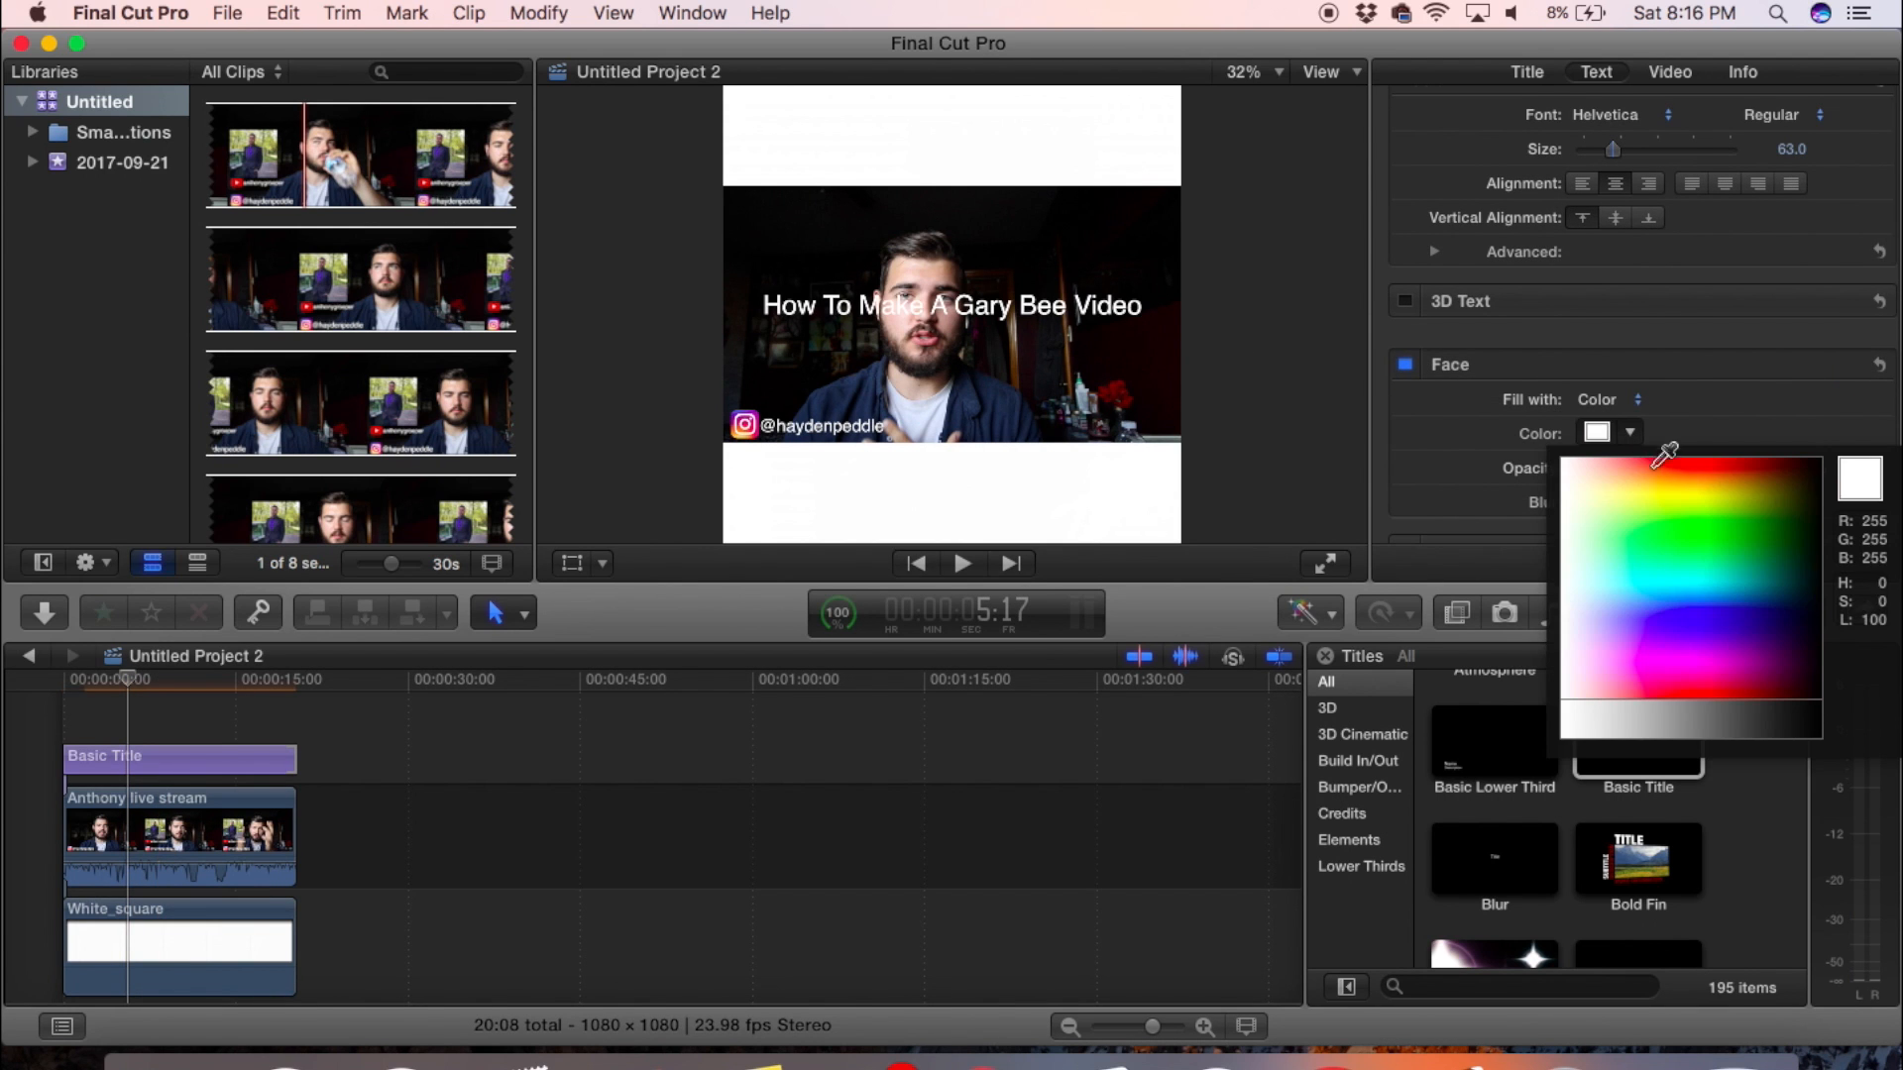
pyautogui.click(1831, 480)
pyautogui.click(1583, 438)
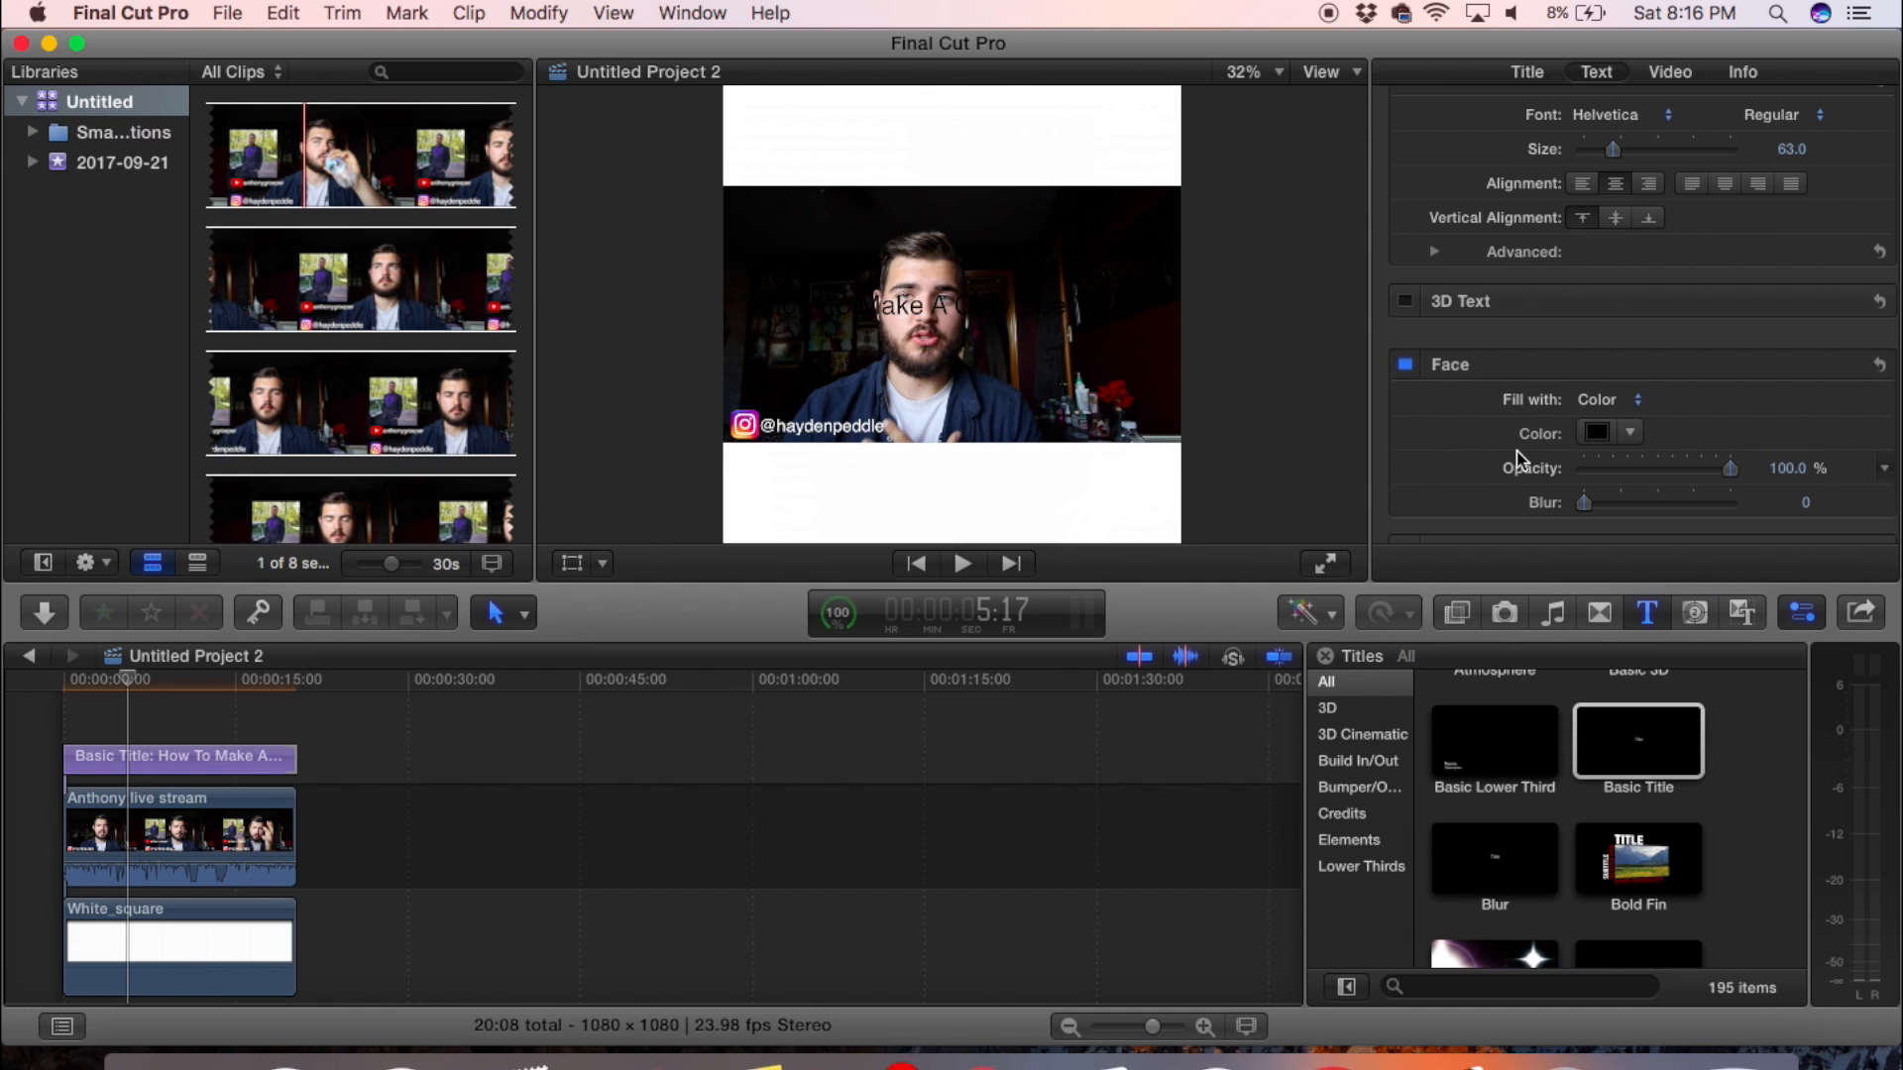
# - Transform the title by moving it up into the white band above the video
pyautogui.click(944, 304)
pyautogui.click(141, 750)
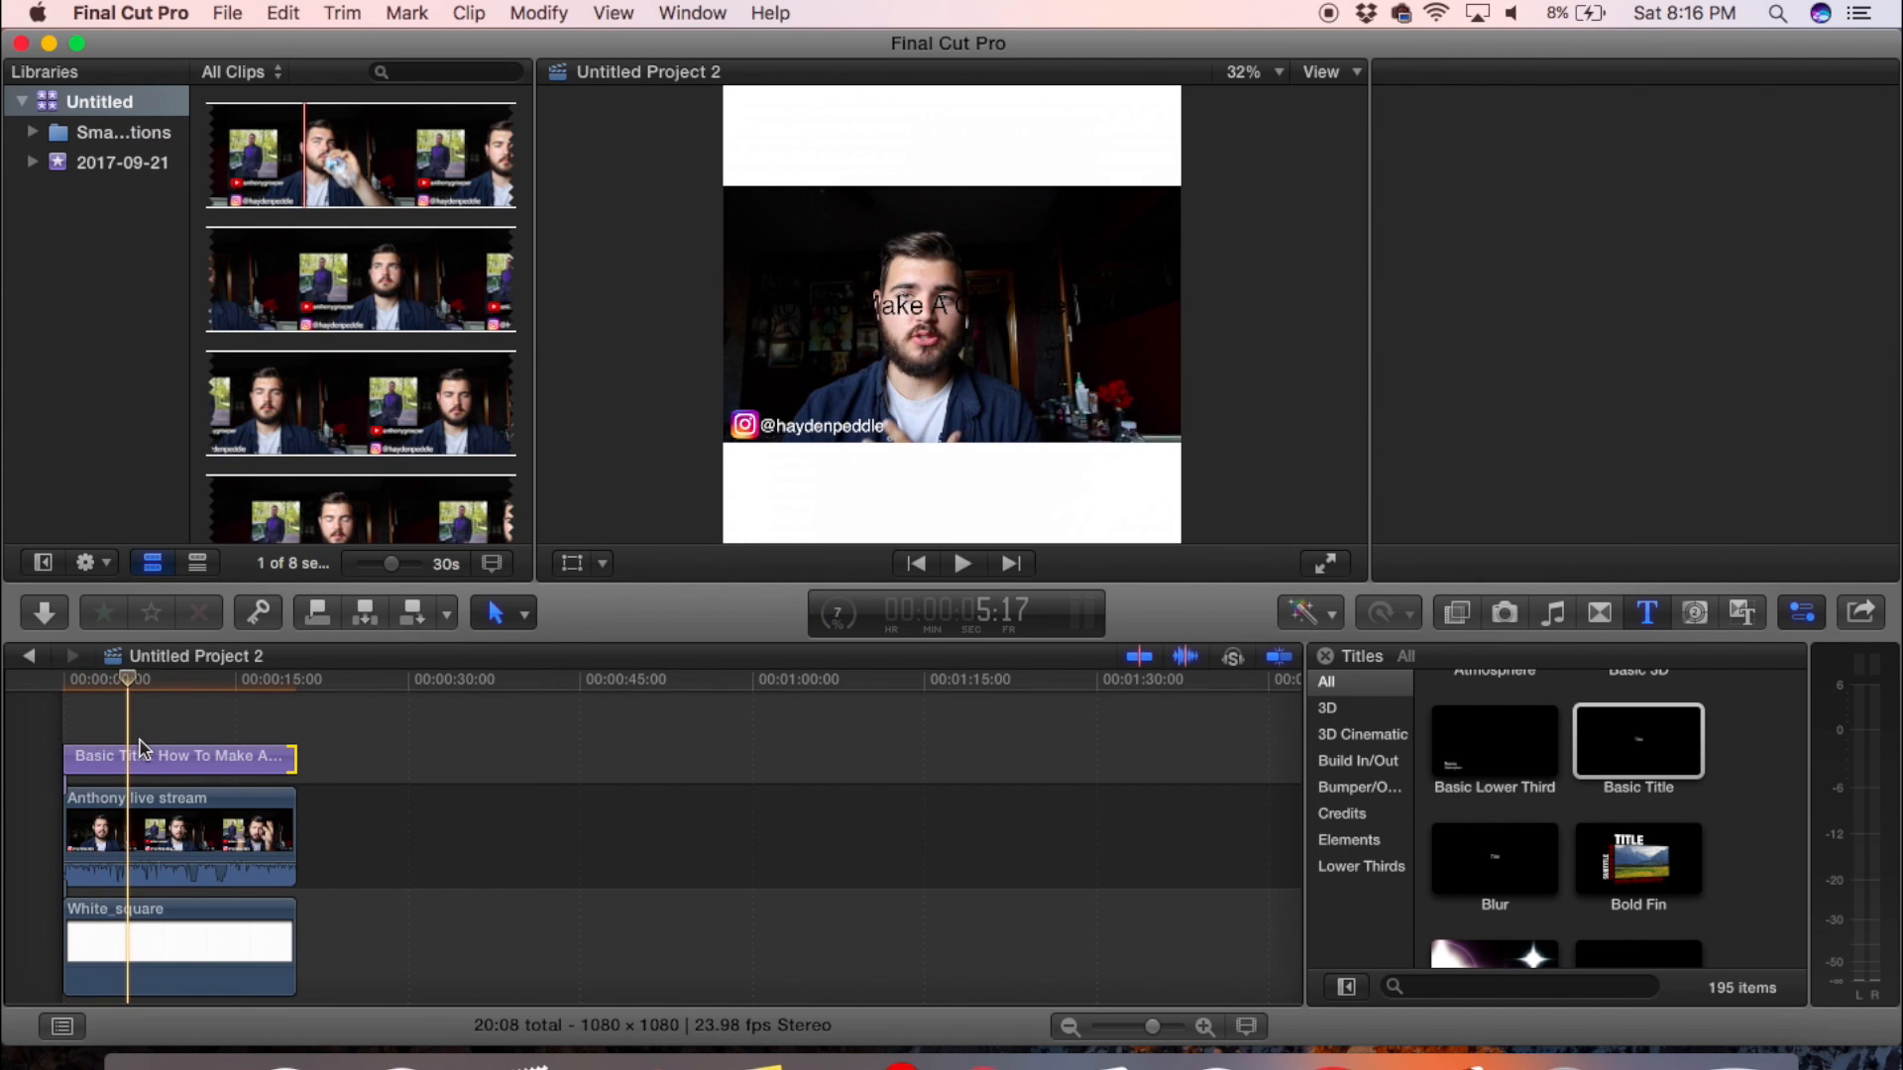
pyautogui.click(569, 567)
pyautogui.moveTo(952, 314); pyautogui.dragTo(952, 152)
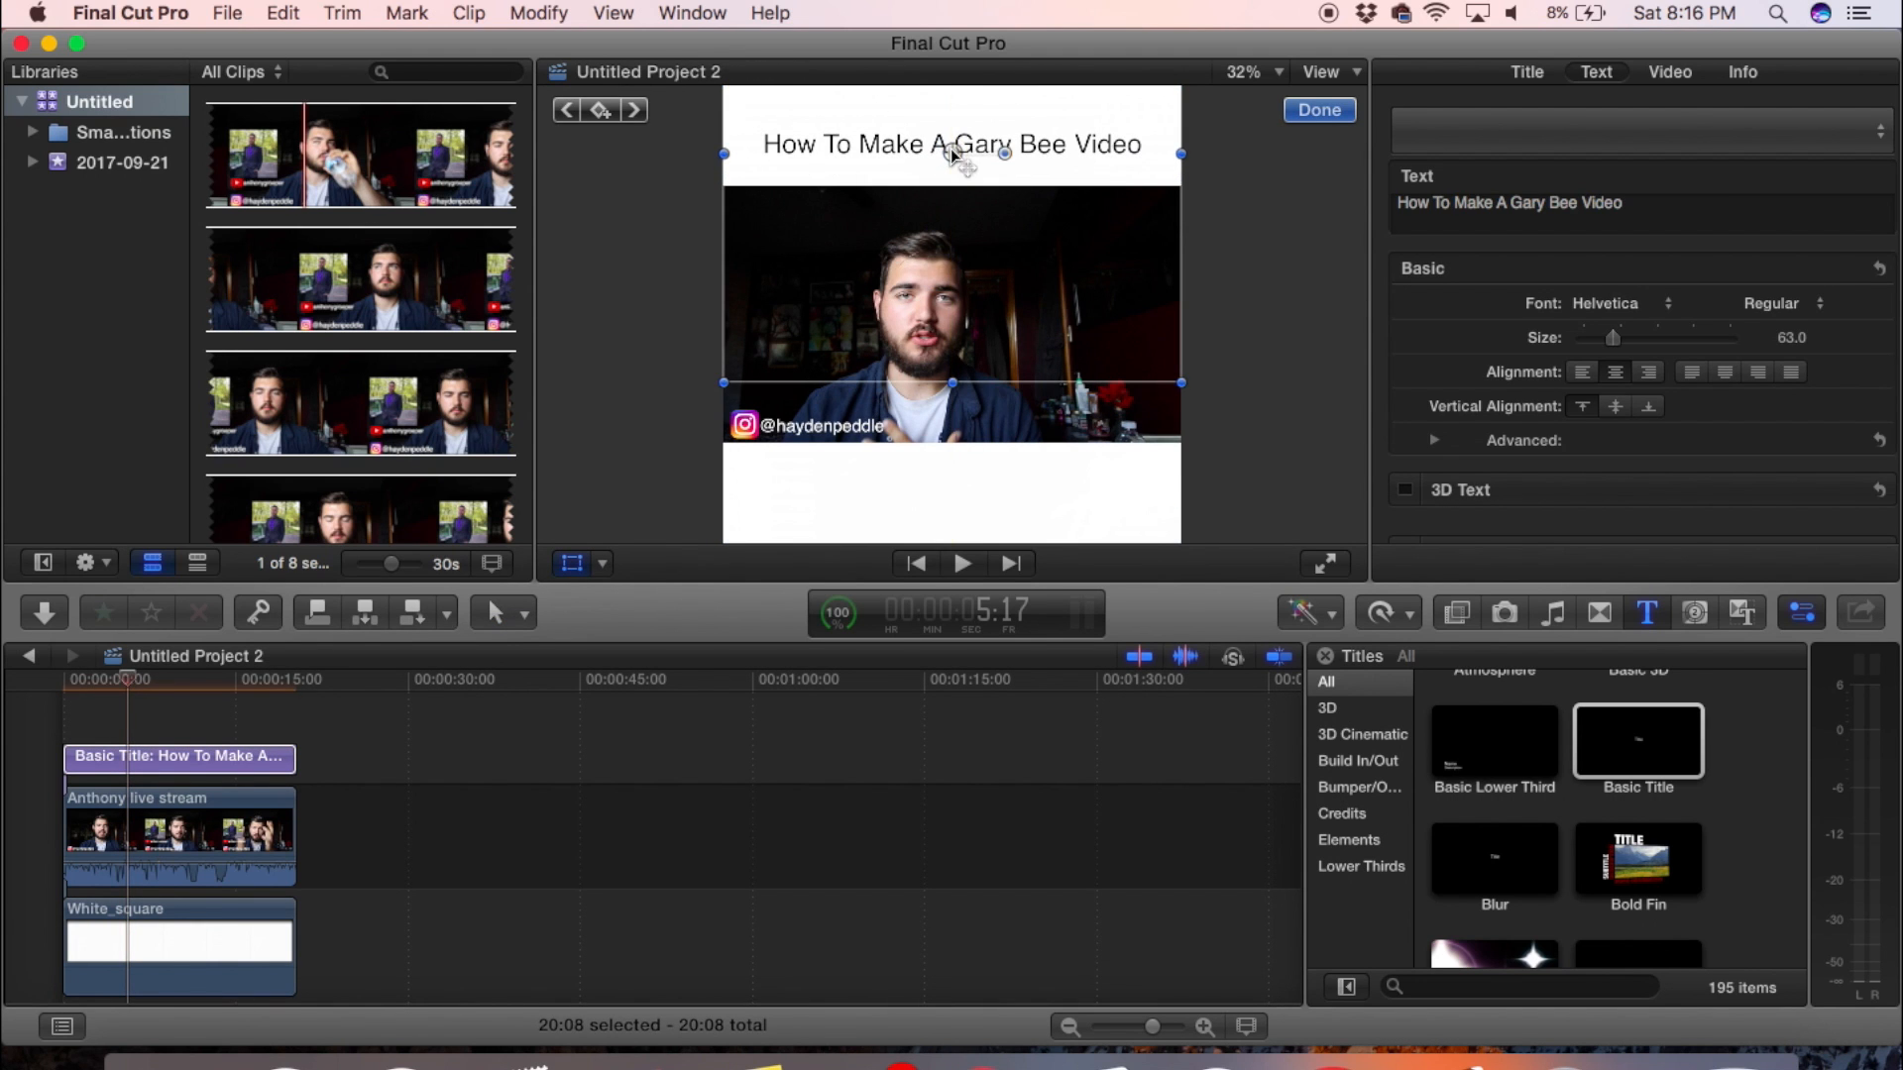
pyautogui.click(1308, 109)
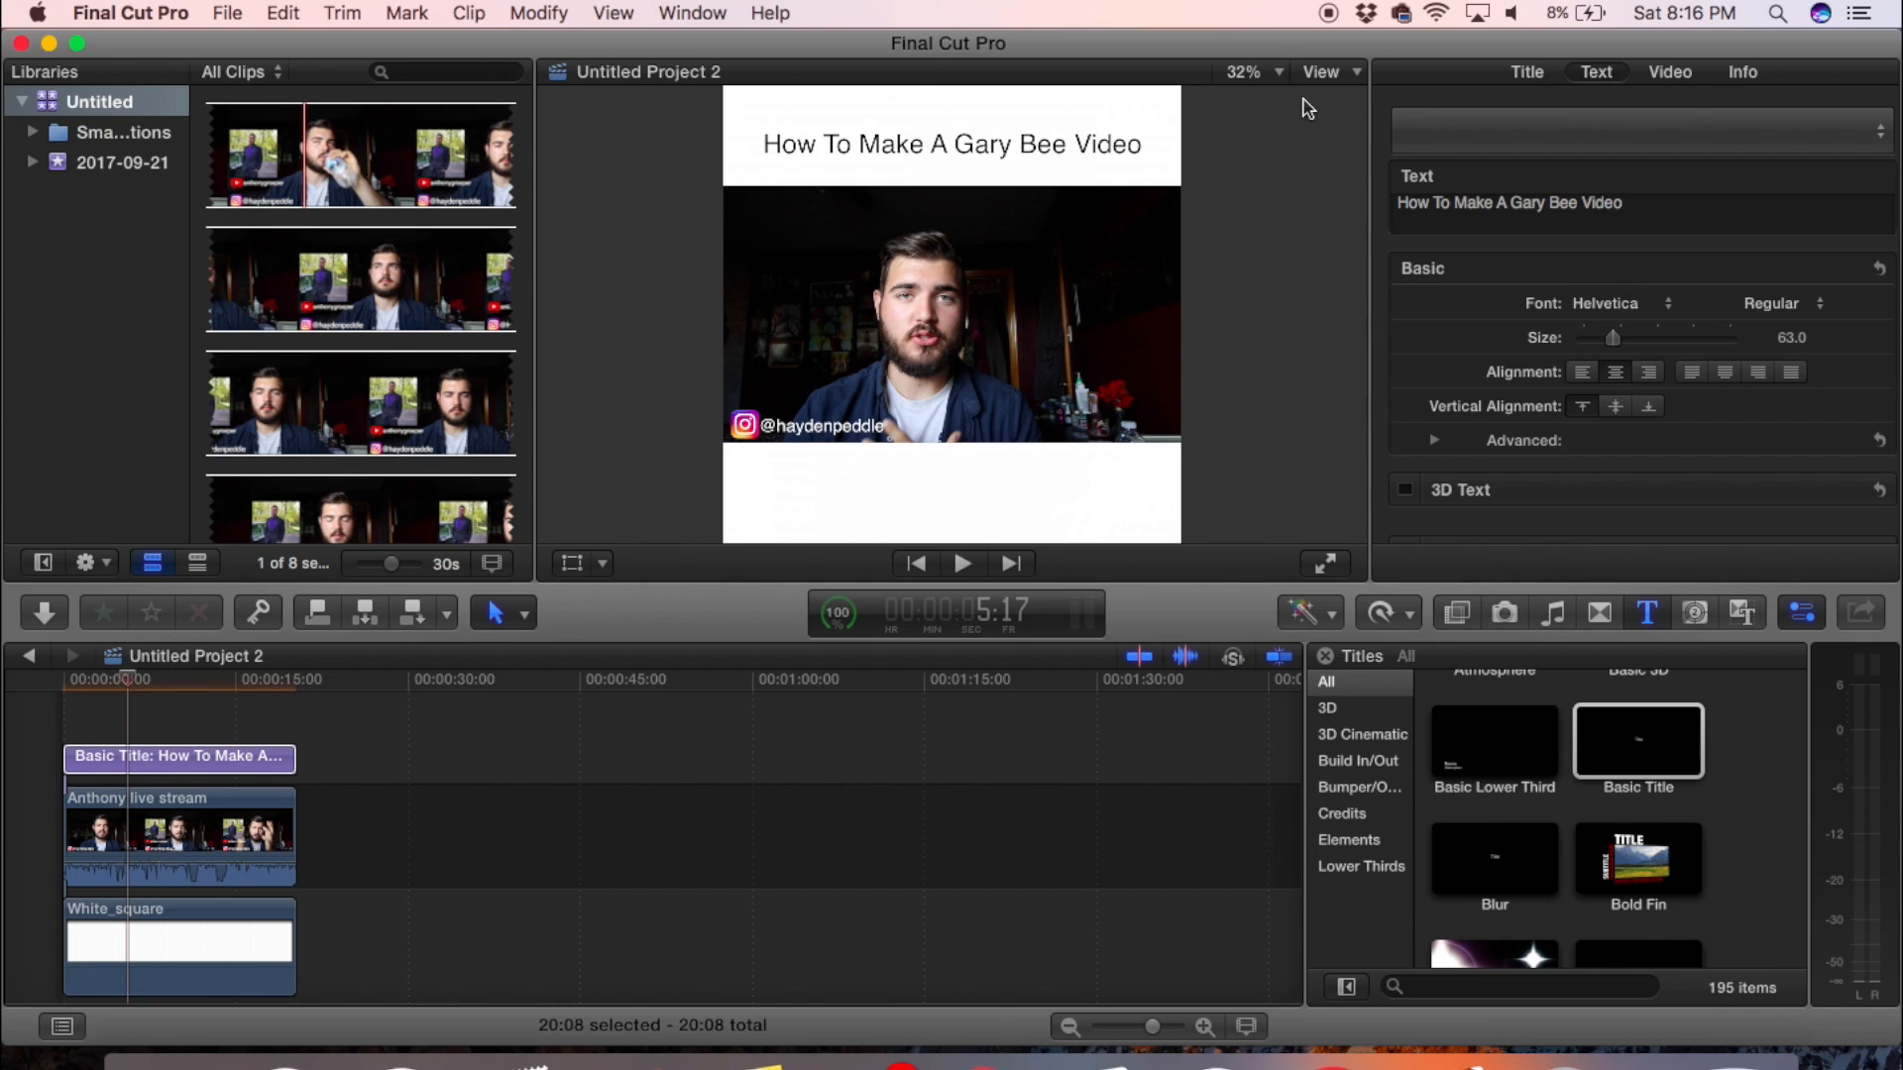
# - Correct the title text to "How To Make A Gary Vee Video"
pyautogui.click(1553, 200)
pyautogui.press('BackSpace')
pyautogui.write('V')
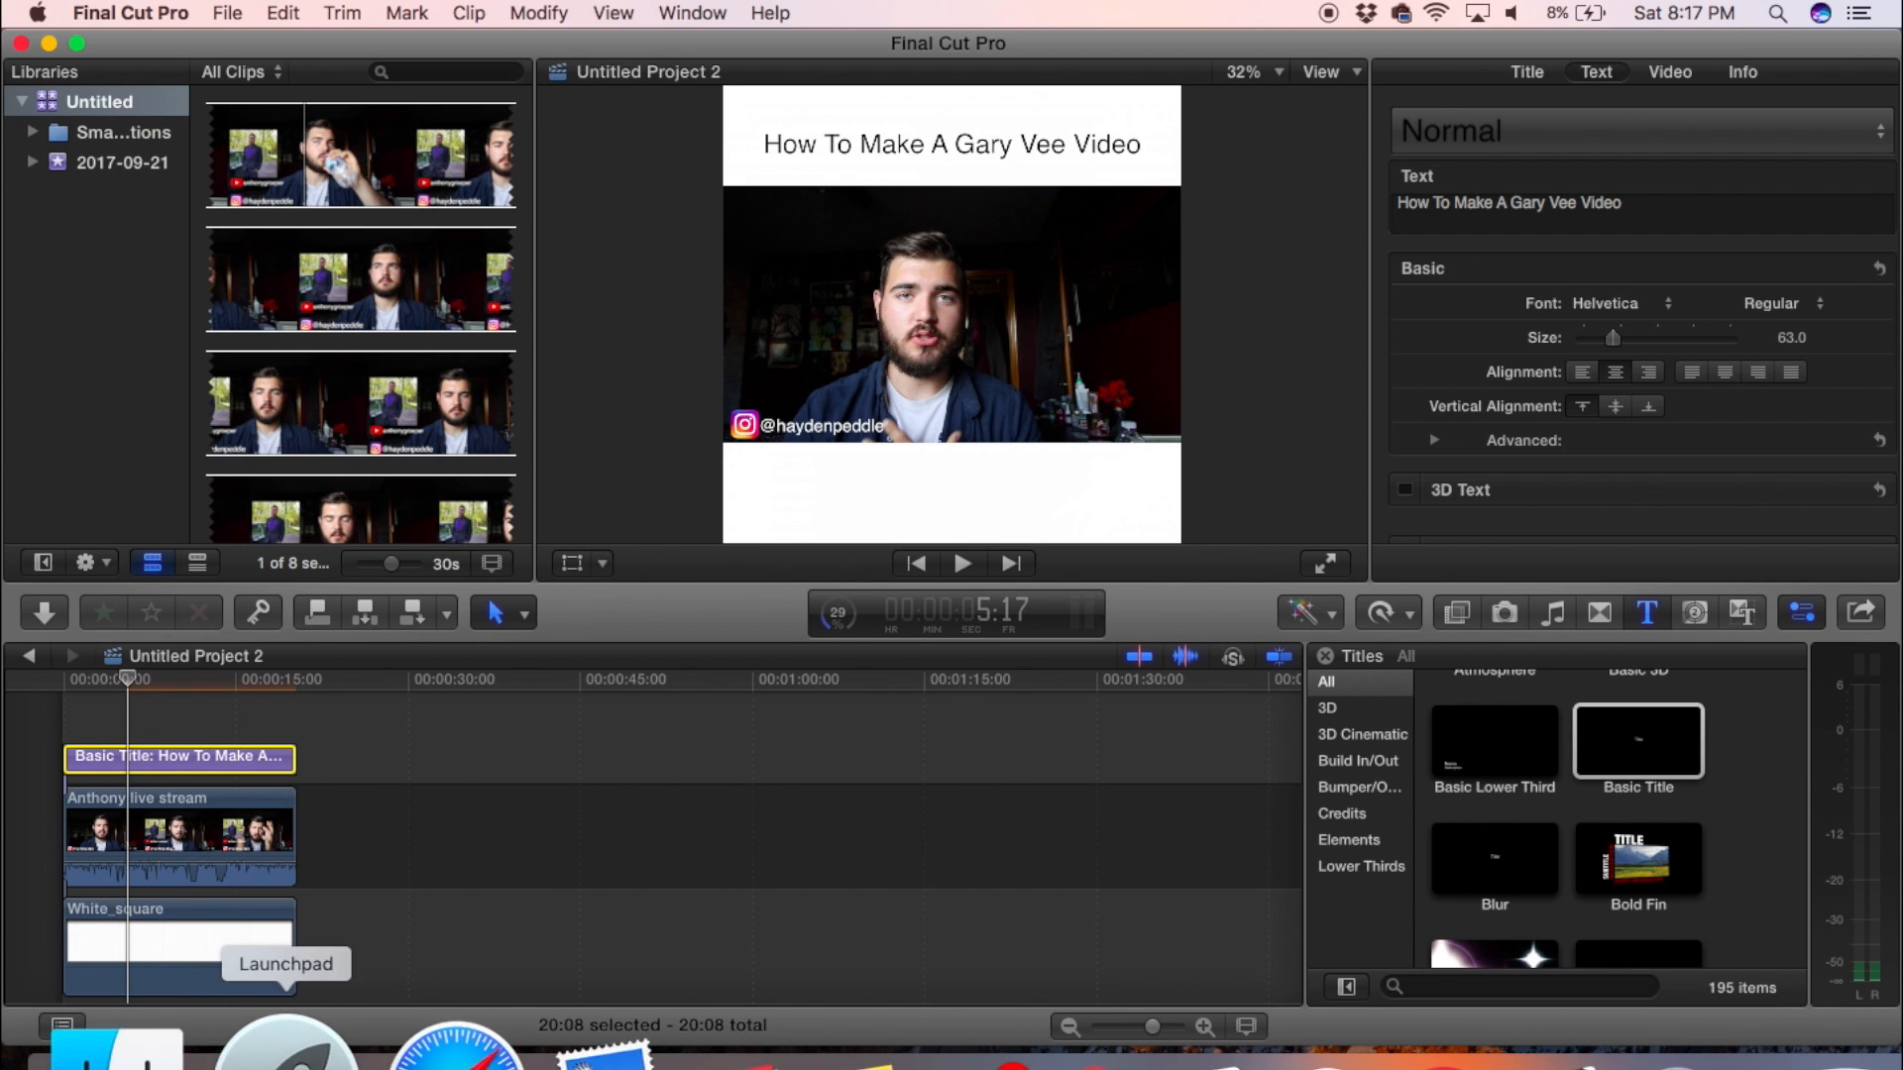
# - Add the red unnamed.png from Finder, connect it above the live stream clip and extend it to the clip's end
pyautogui.click(161, 1041)
pyautogui.scroll(-5, 543, 627)
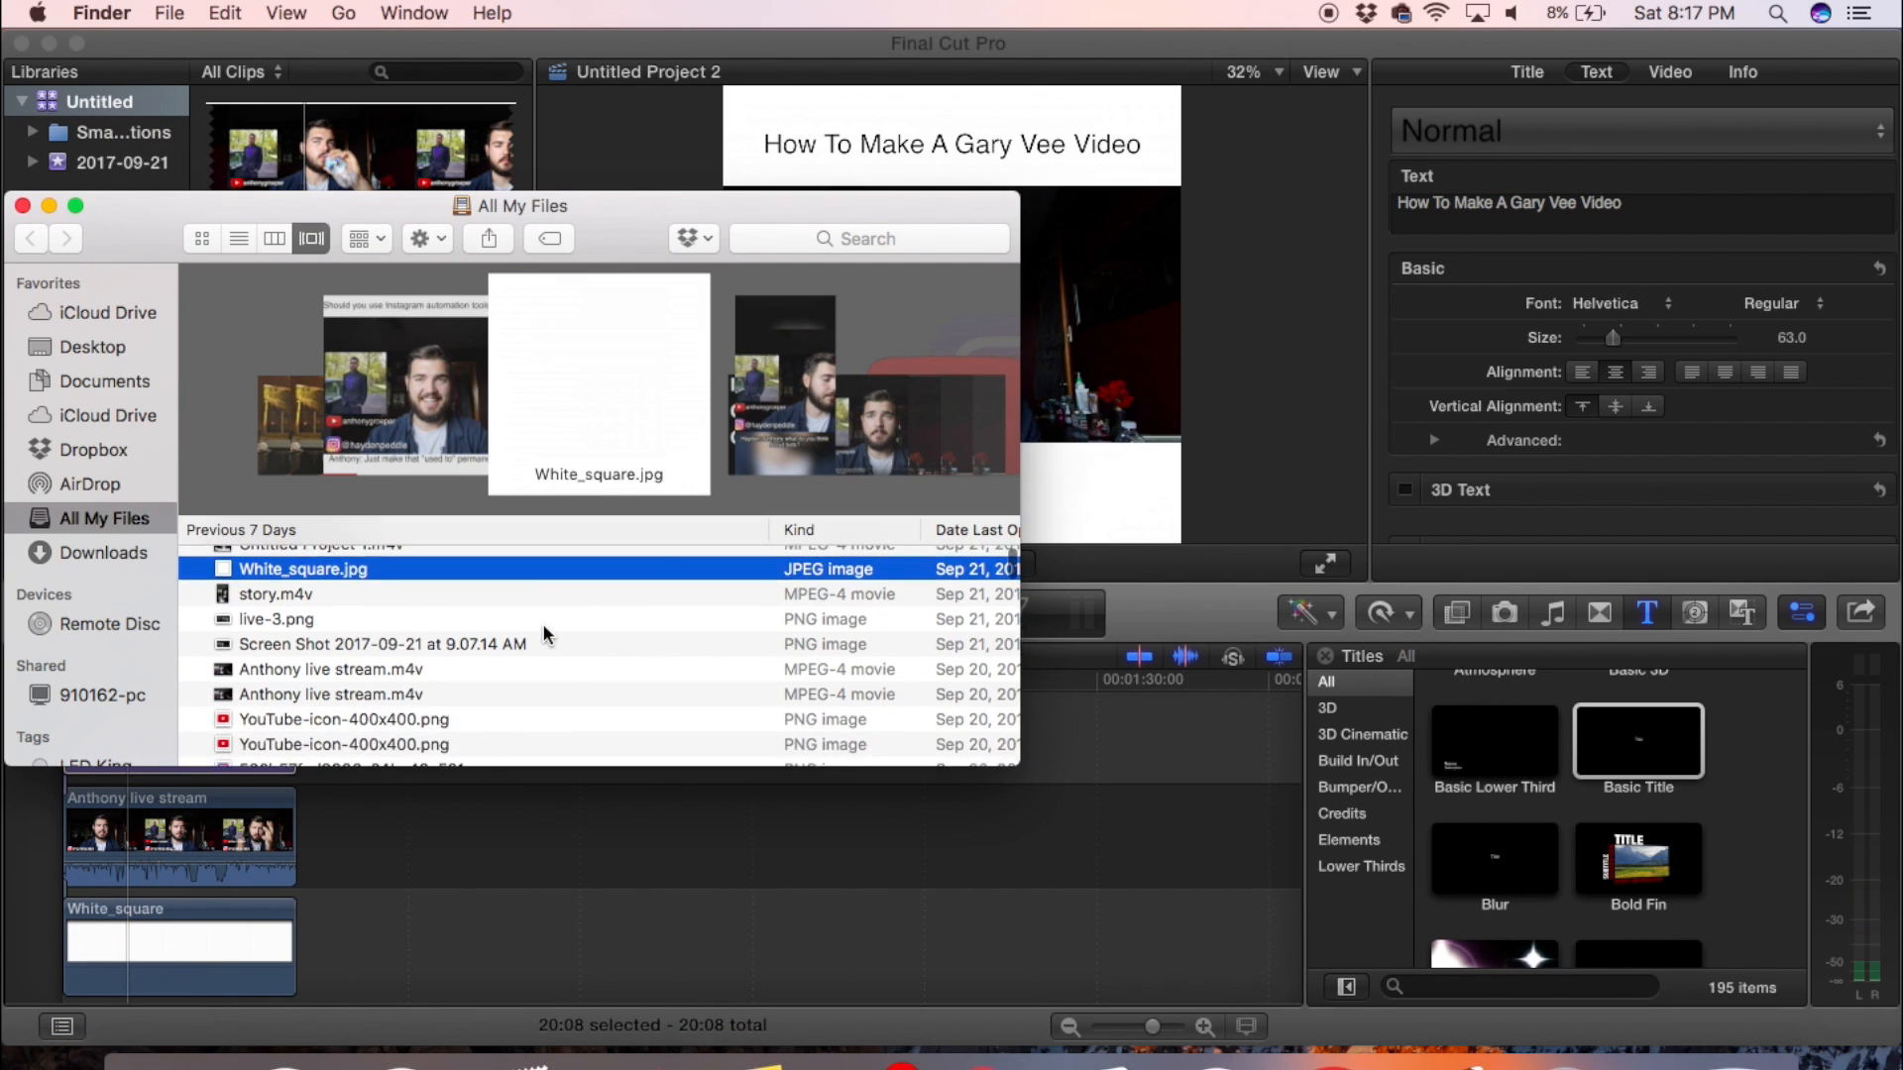
pyautogui.scroll(-4, 498, 637)
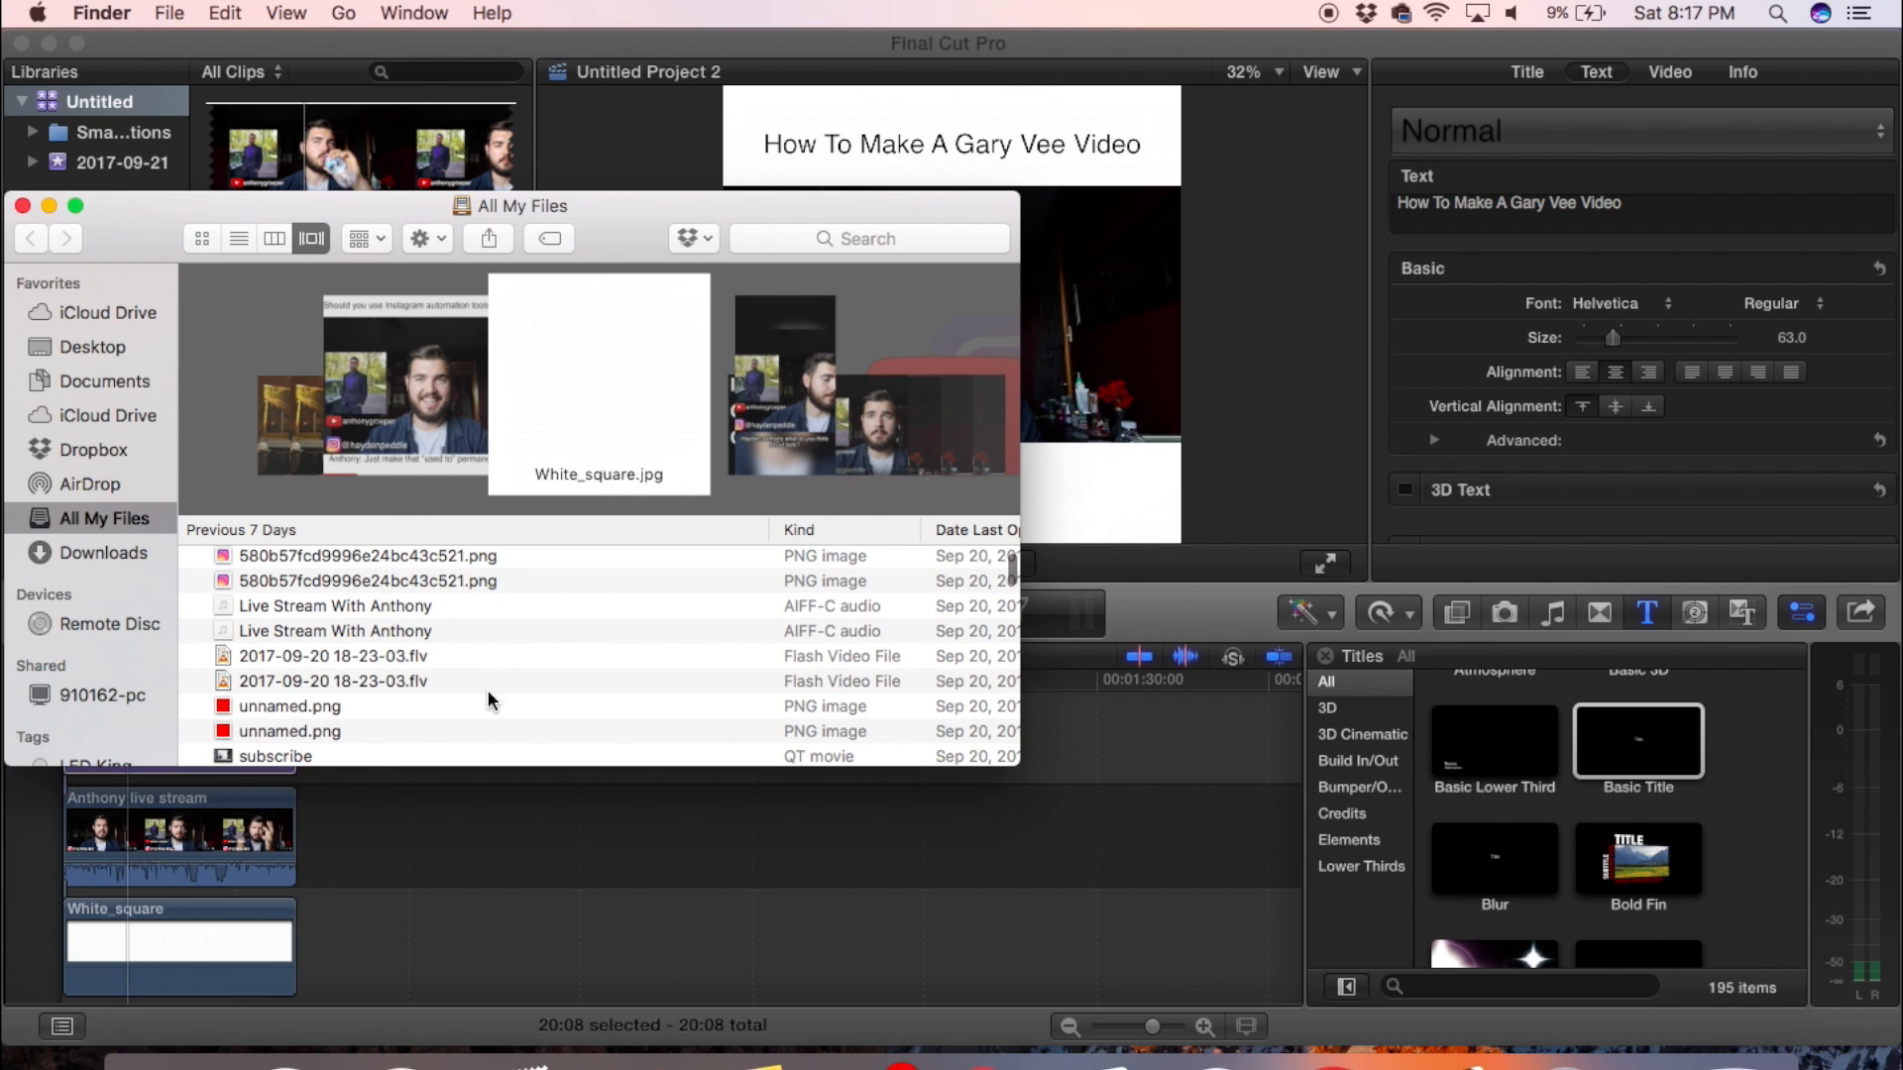
pyautogui.click(487, 686)
pyautogui.click(472, 708)
pyautogui.moveTo(474, 711); pyautogui.dragTo(359, 808)
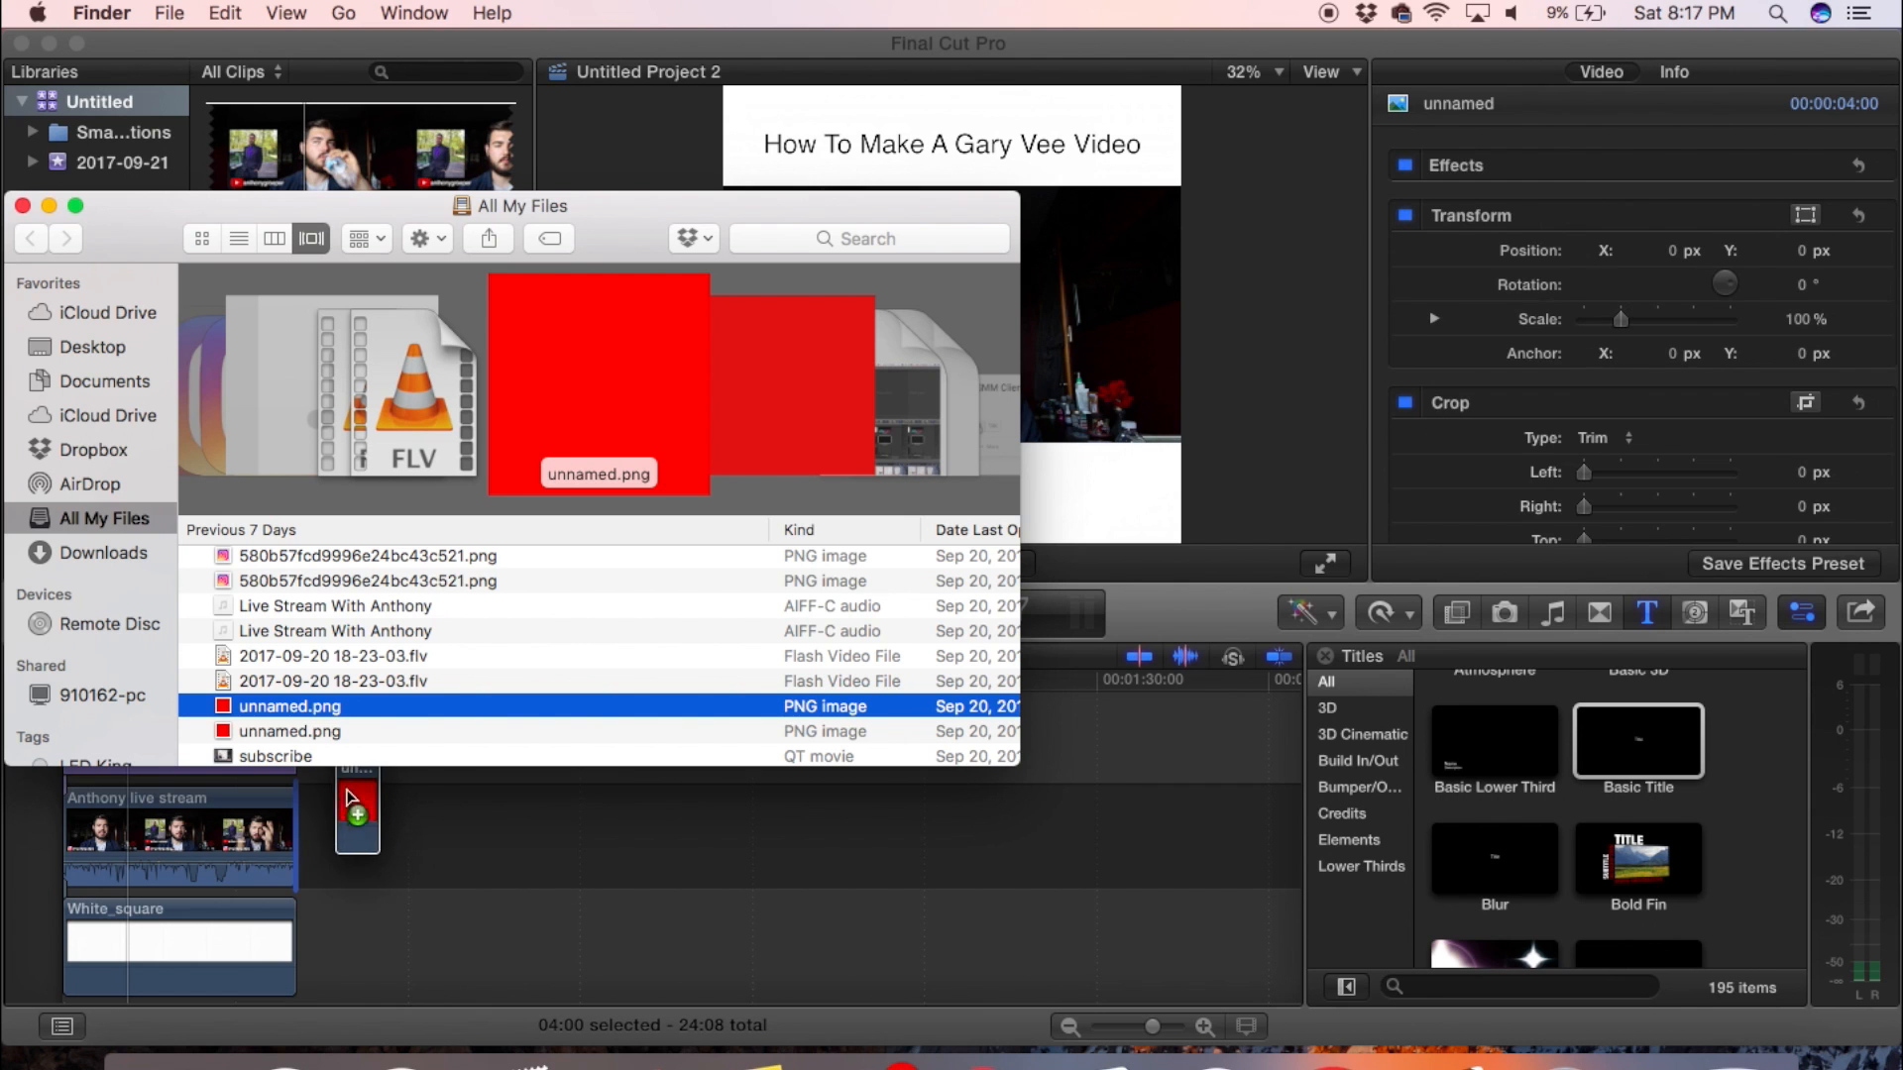
pyautogui.click(464, 854)
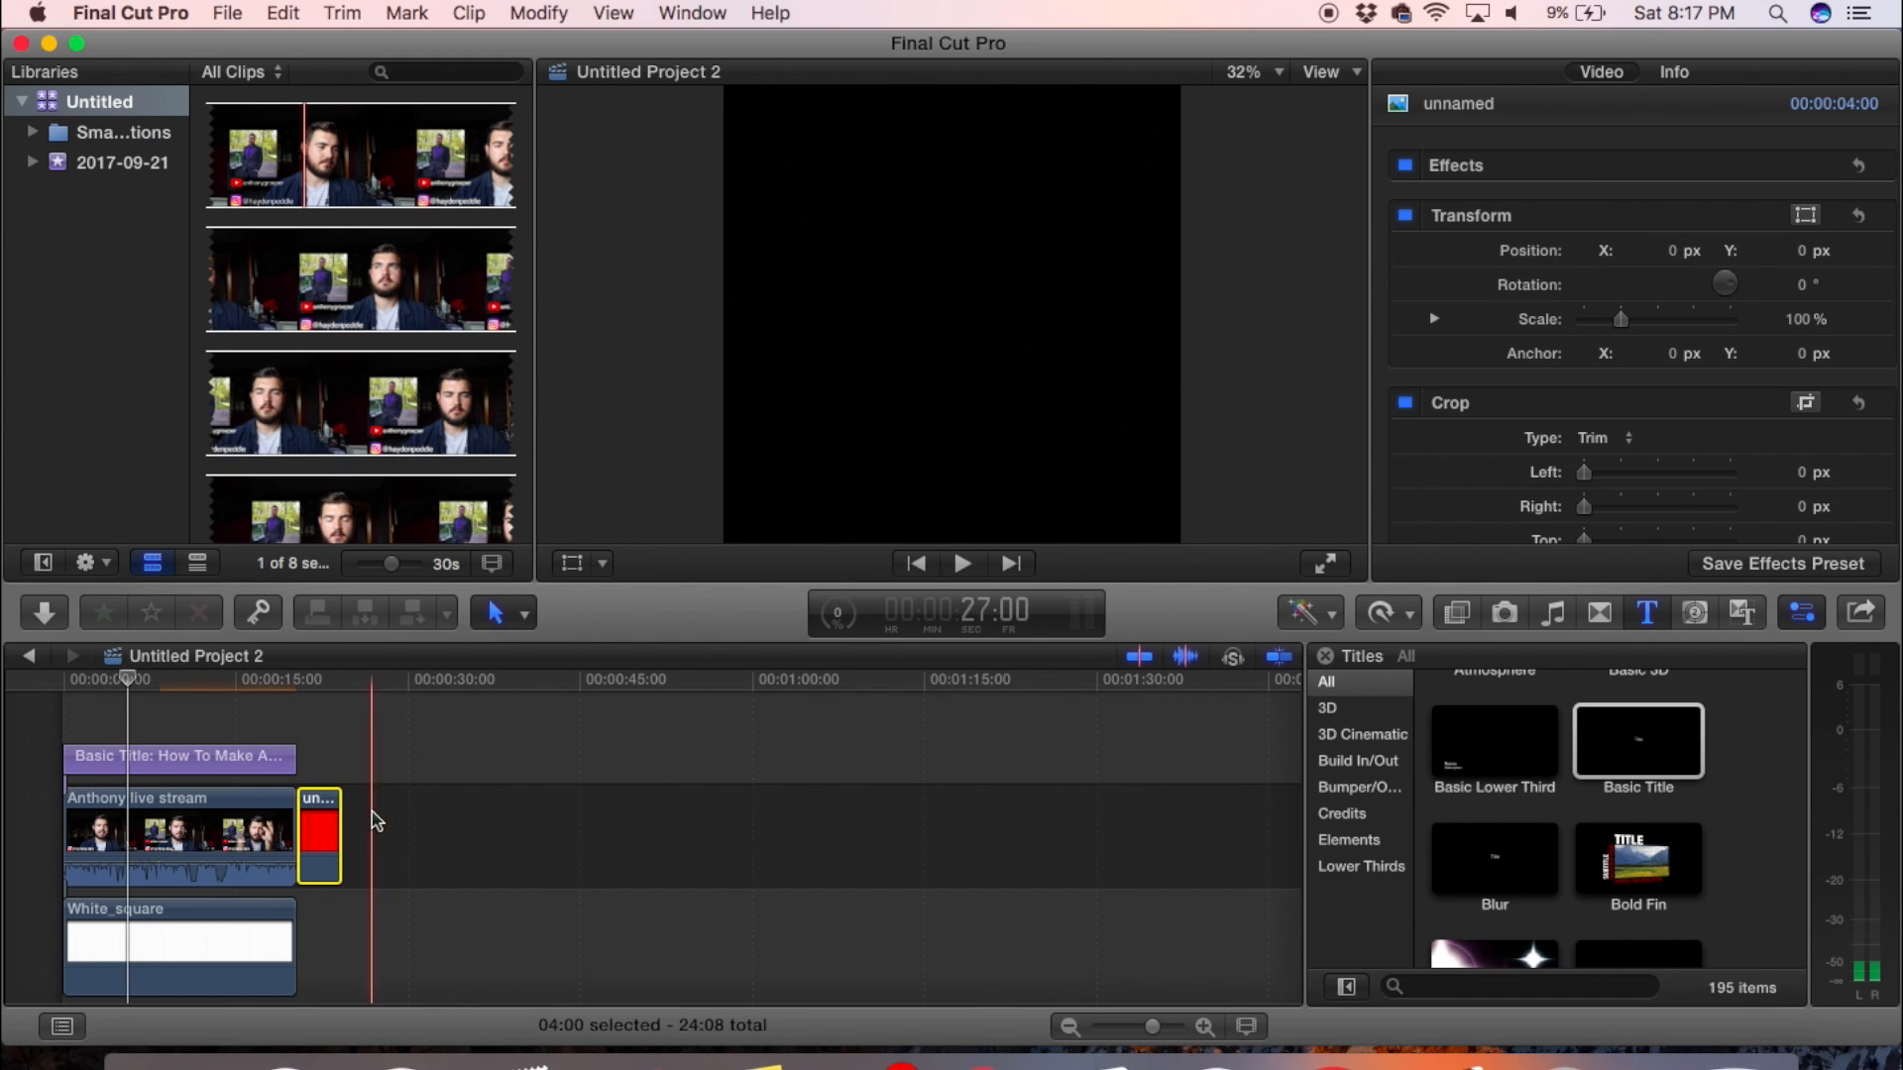
pyautogui.moveTo(319, 837); pyautogui.dragTo(289, 750)
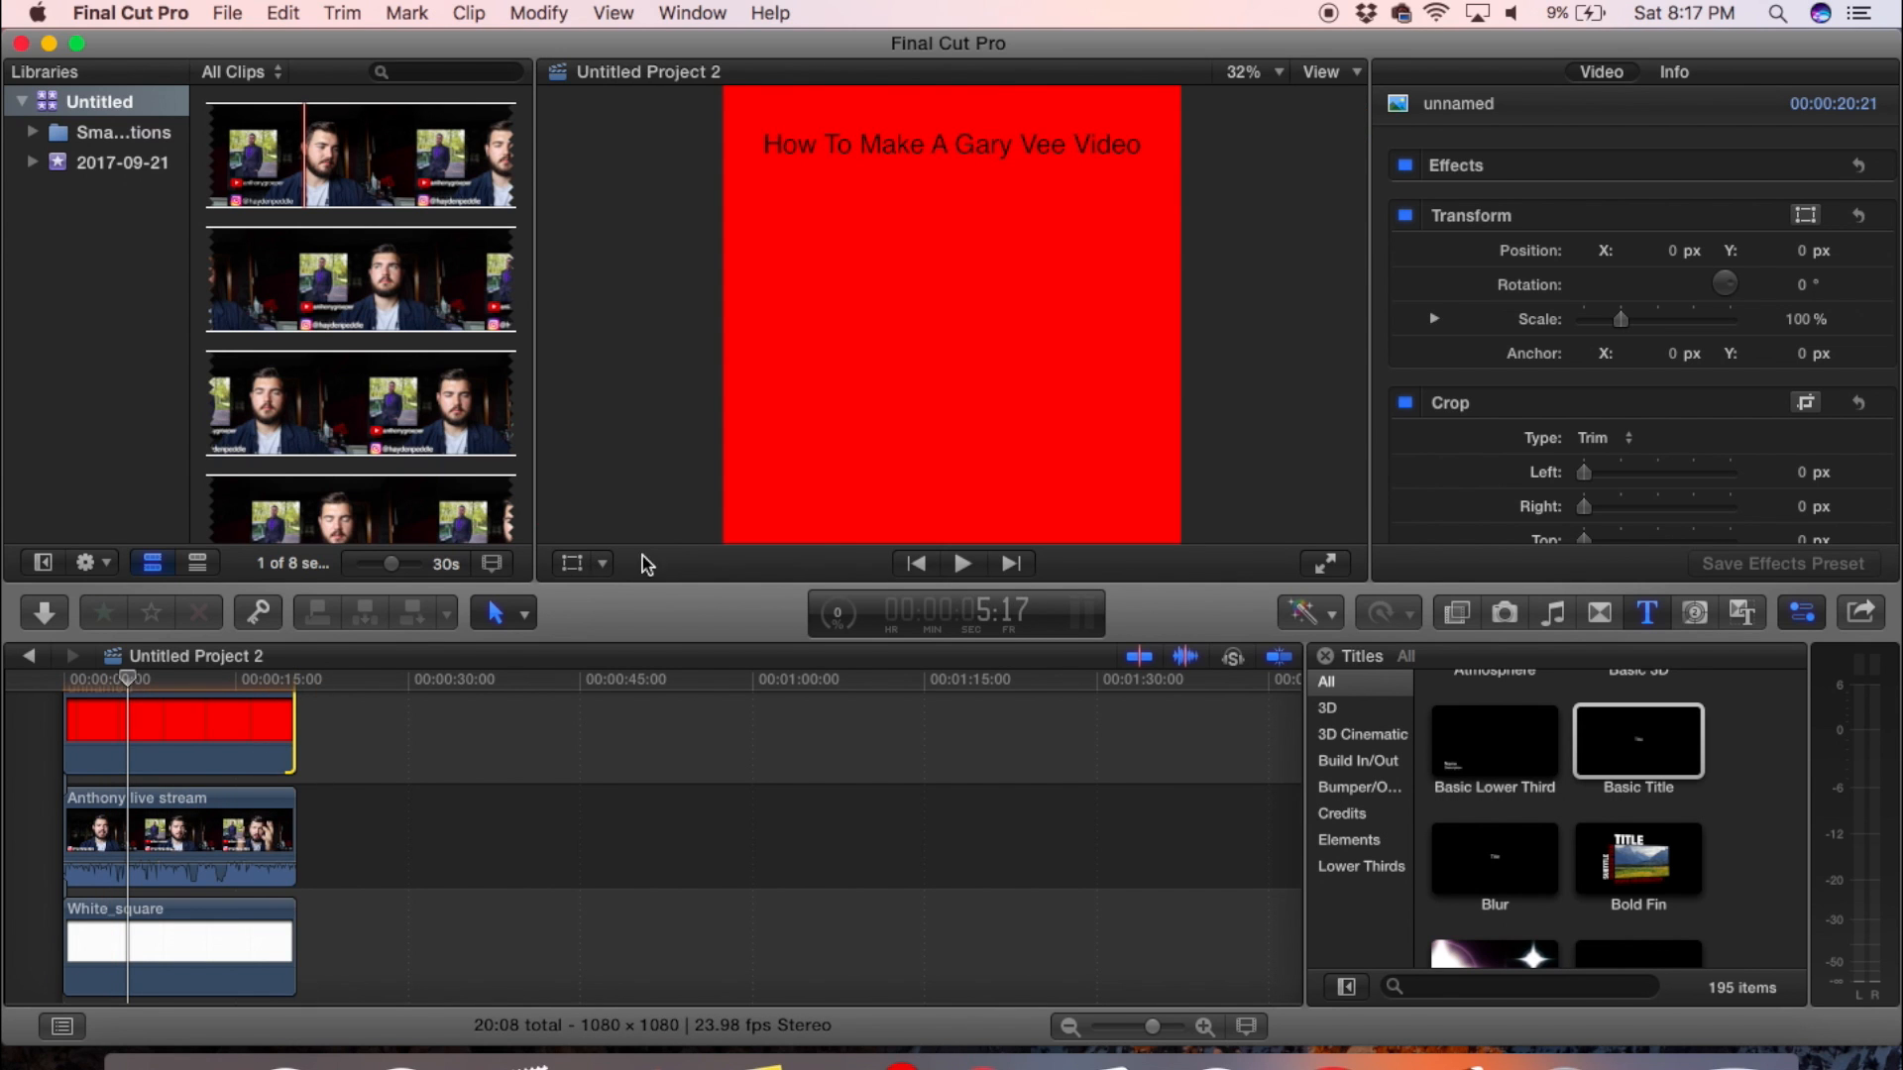
# - Transform the red clip from the timeline's start, moving it down to about Y -519.5 px so only a thin strip stays in frame
pyautogui.click(70, 677)
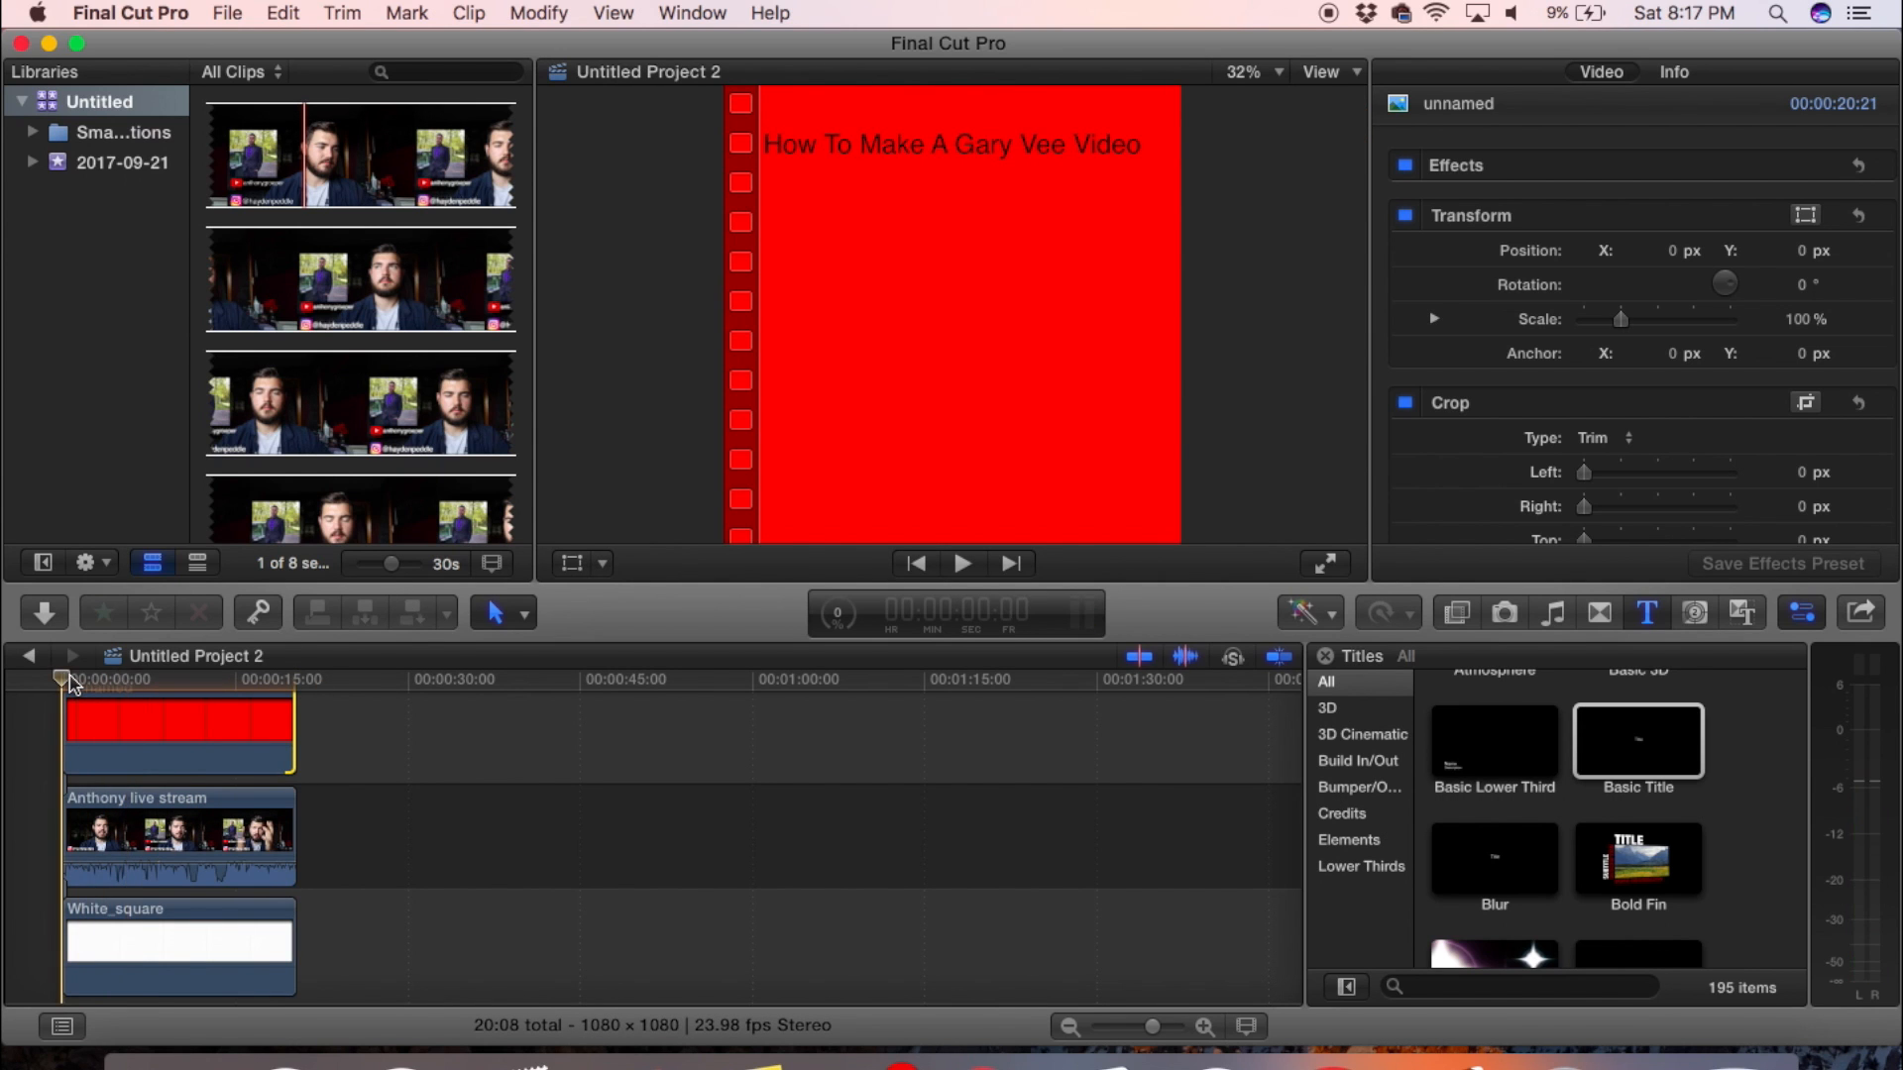
pyautogui.scroll(3, 91, 882)
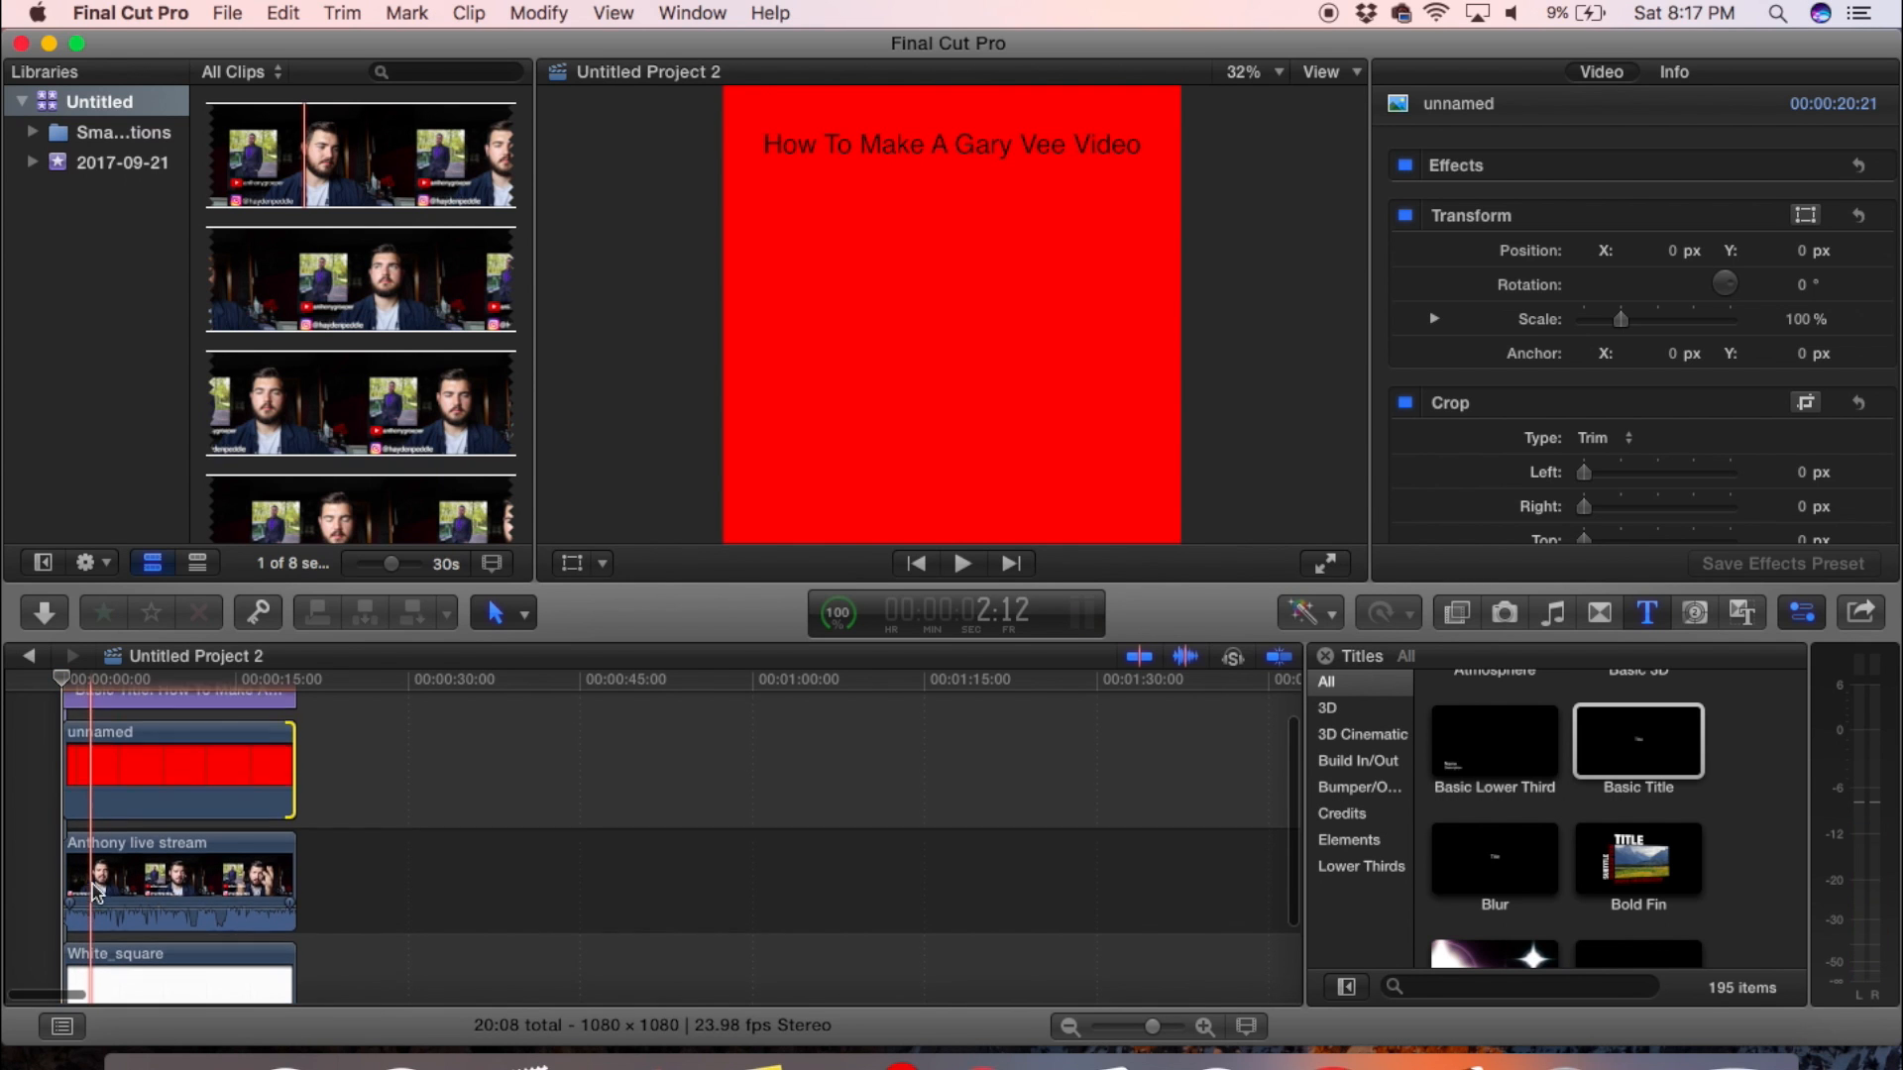
pyautogui.click(80, 783)
pyautogui.click(572, 564)
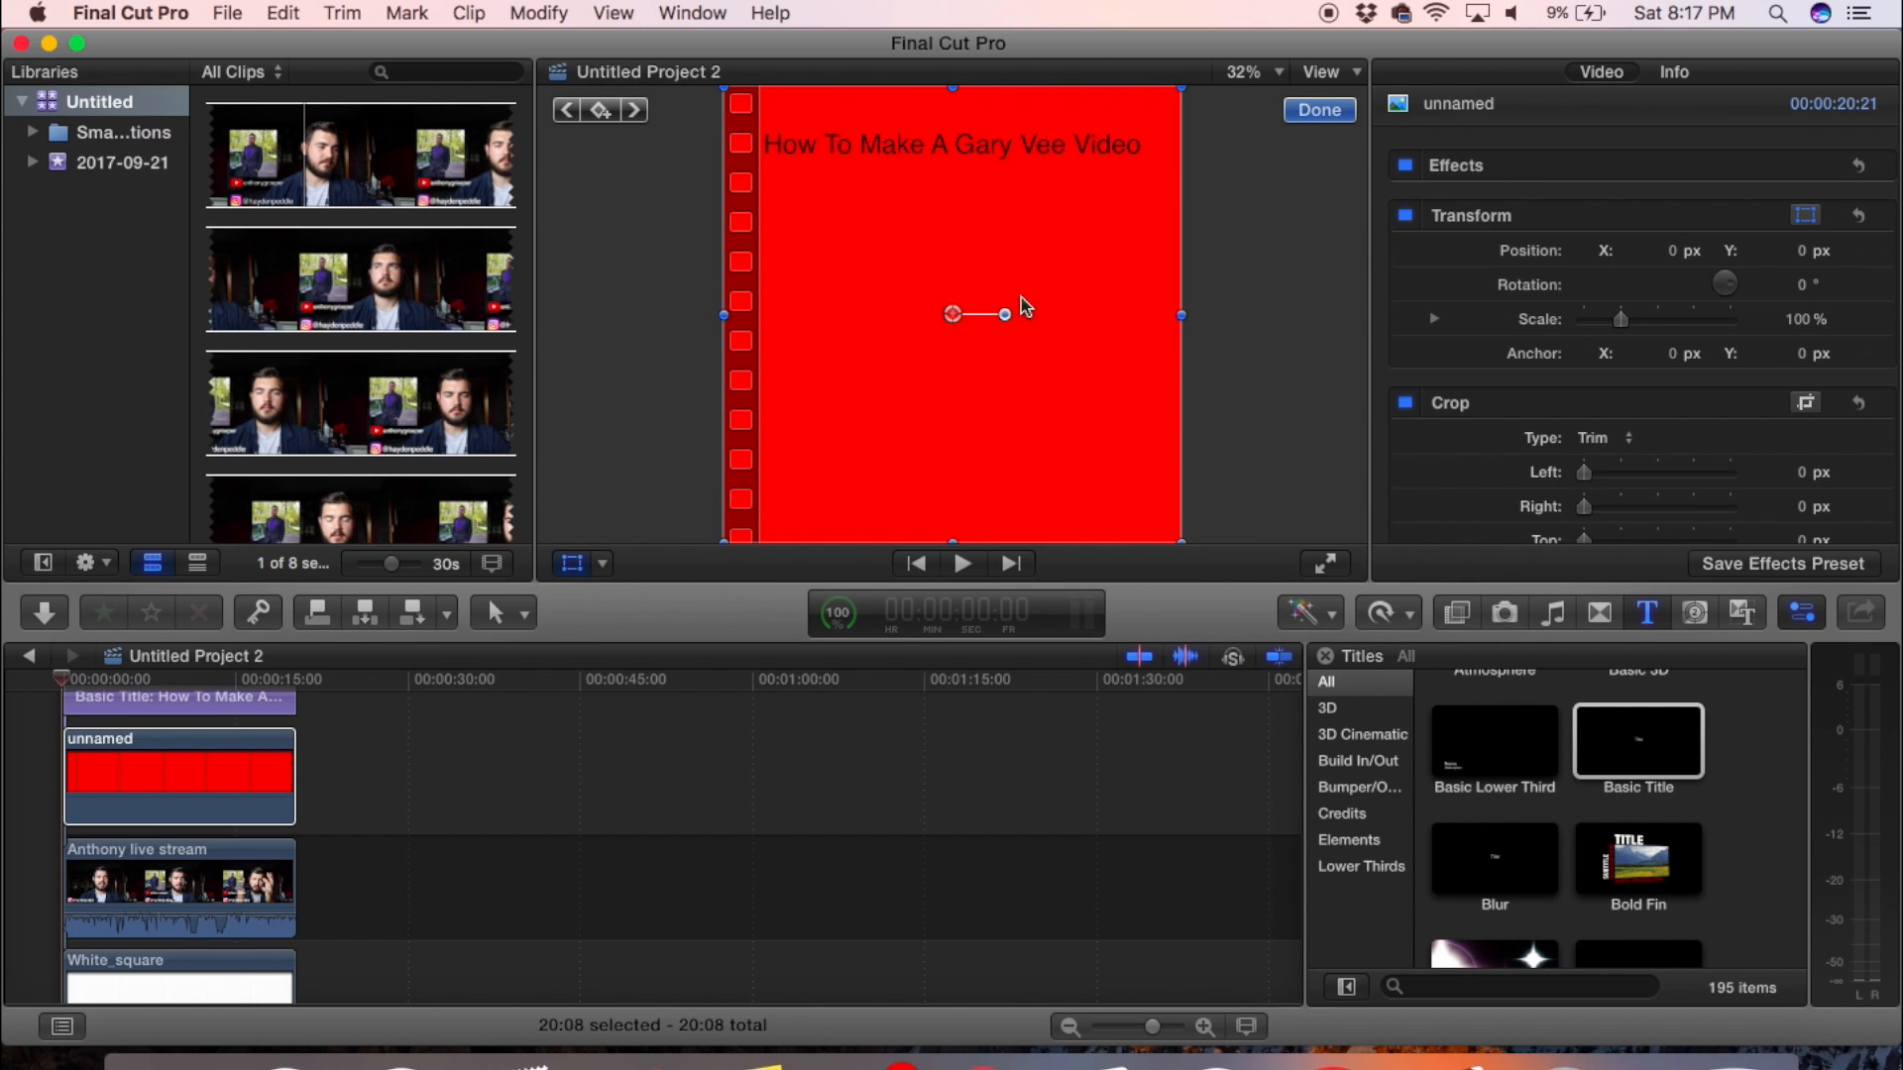
pyautogui.click(603, 564)
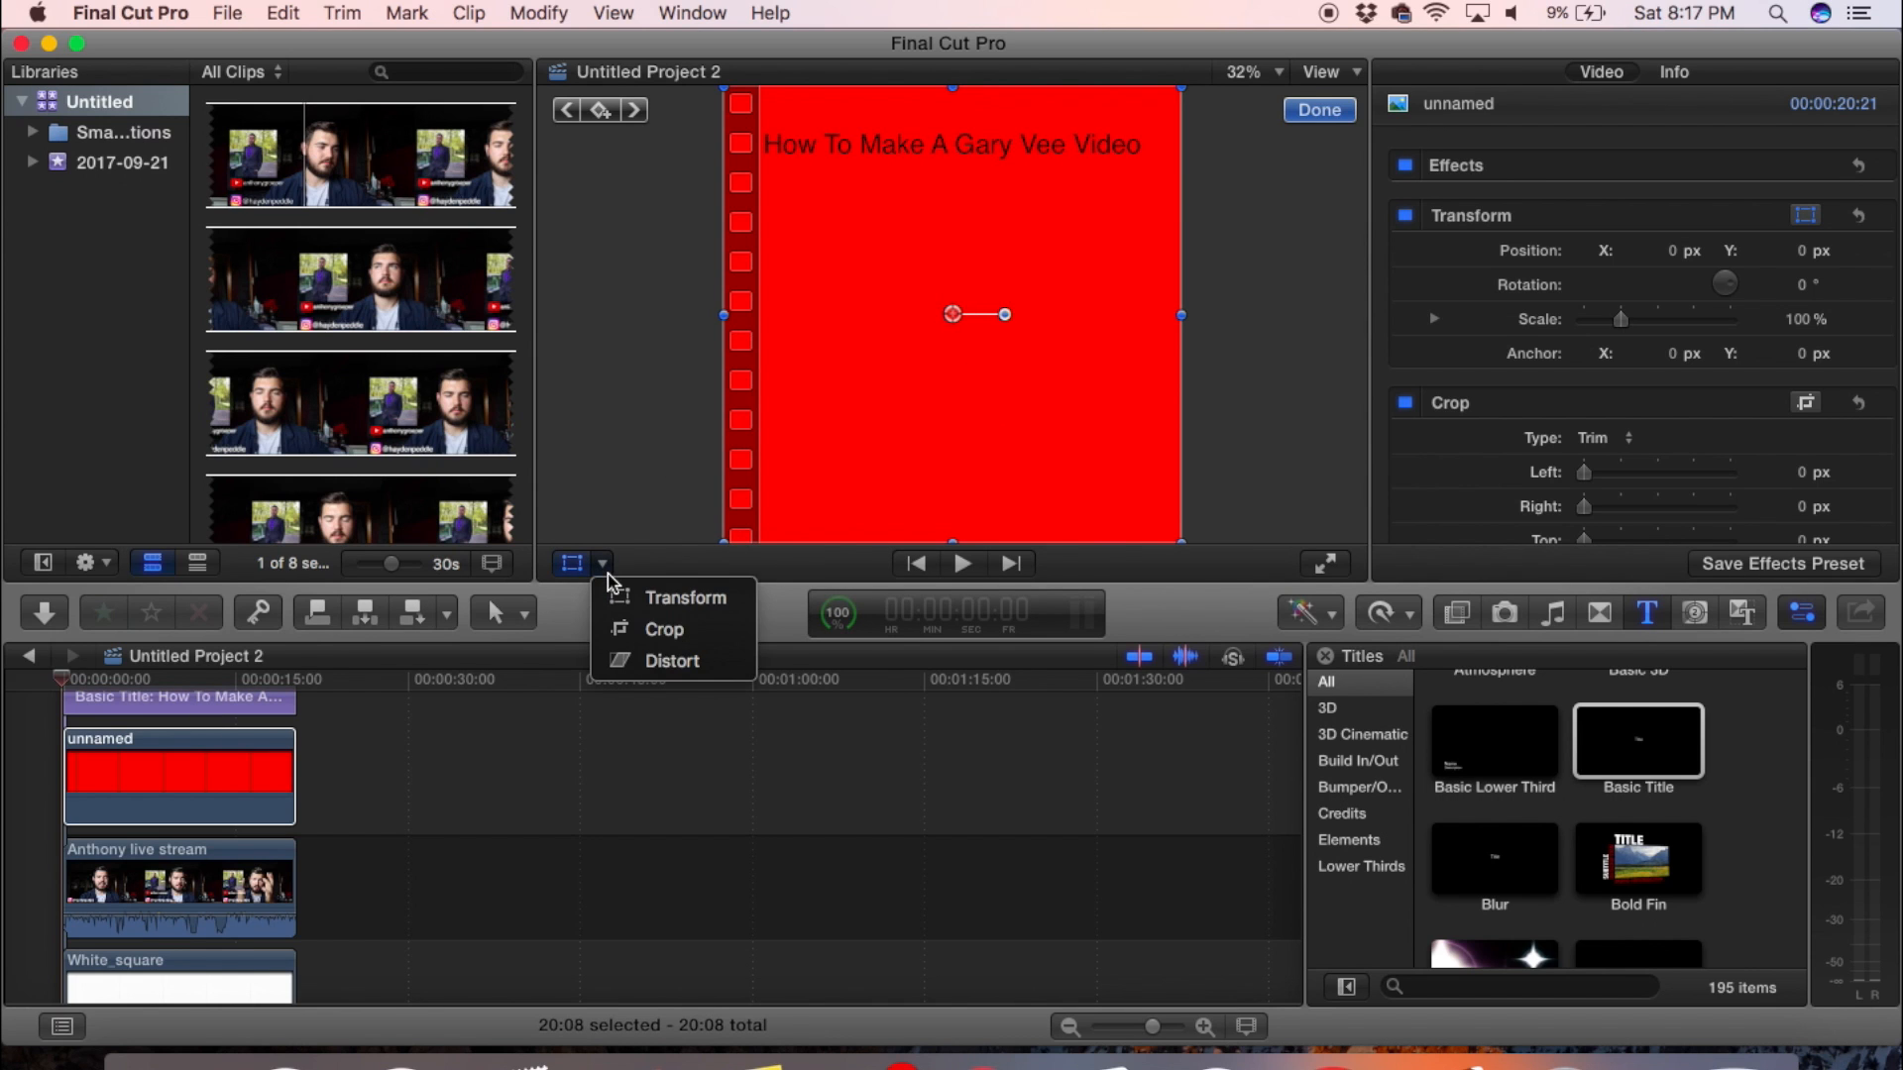
pyautogui.click(609, 575)
pyautogui.moveTo(953, 315)
pyautogui.mouseDown()
pyautogui.moveTo(953, 741)
pyautogui.moveTo(952, 237)
pyautogui.moveTo(964, 337)
pyautogui.moveTo(955, 315)
pyautogui.mouseUp()
pyautogui.moveTo(954, 541)
pyautogui.mouseDown()
pyautogui.moveTo(951, 322)
pyautogui.moveTo(953, 532)
pyautogui.mouseUp()
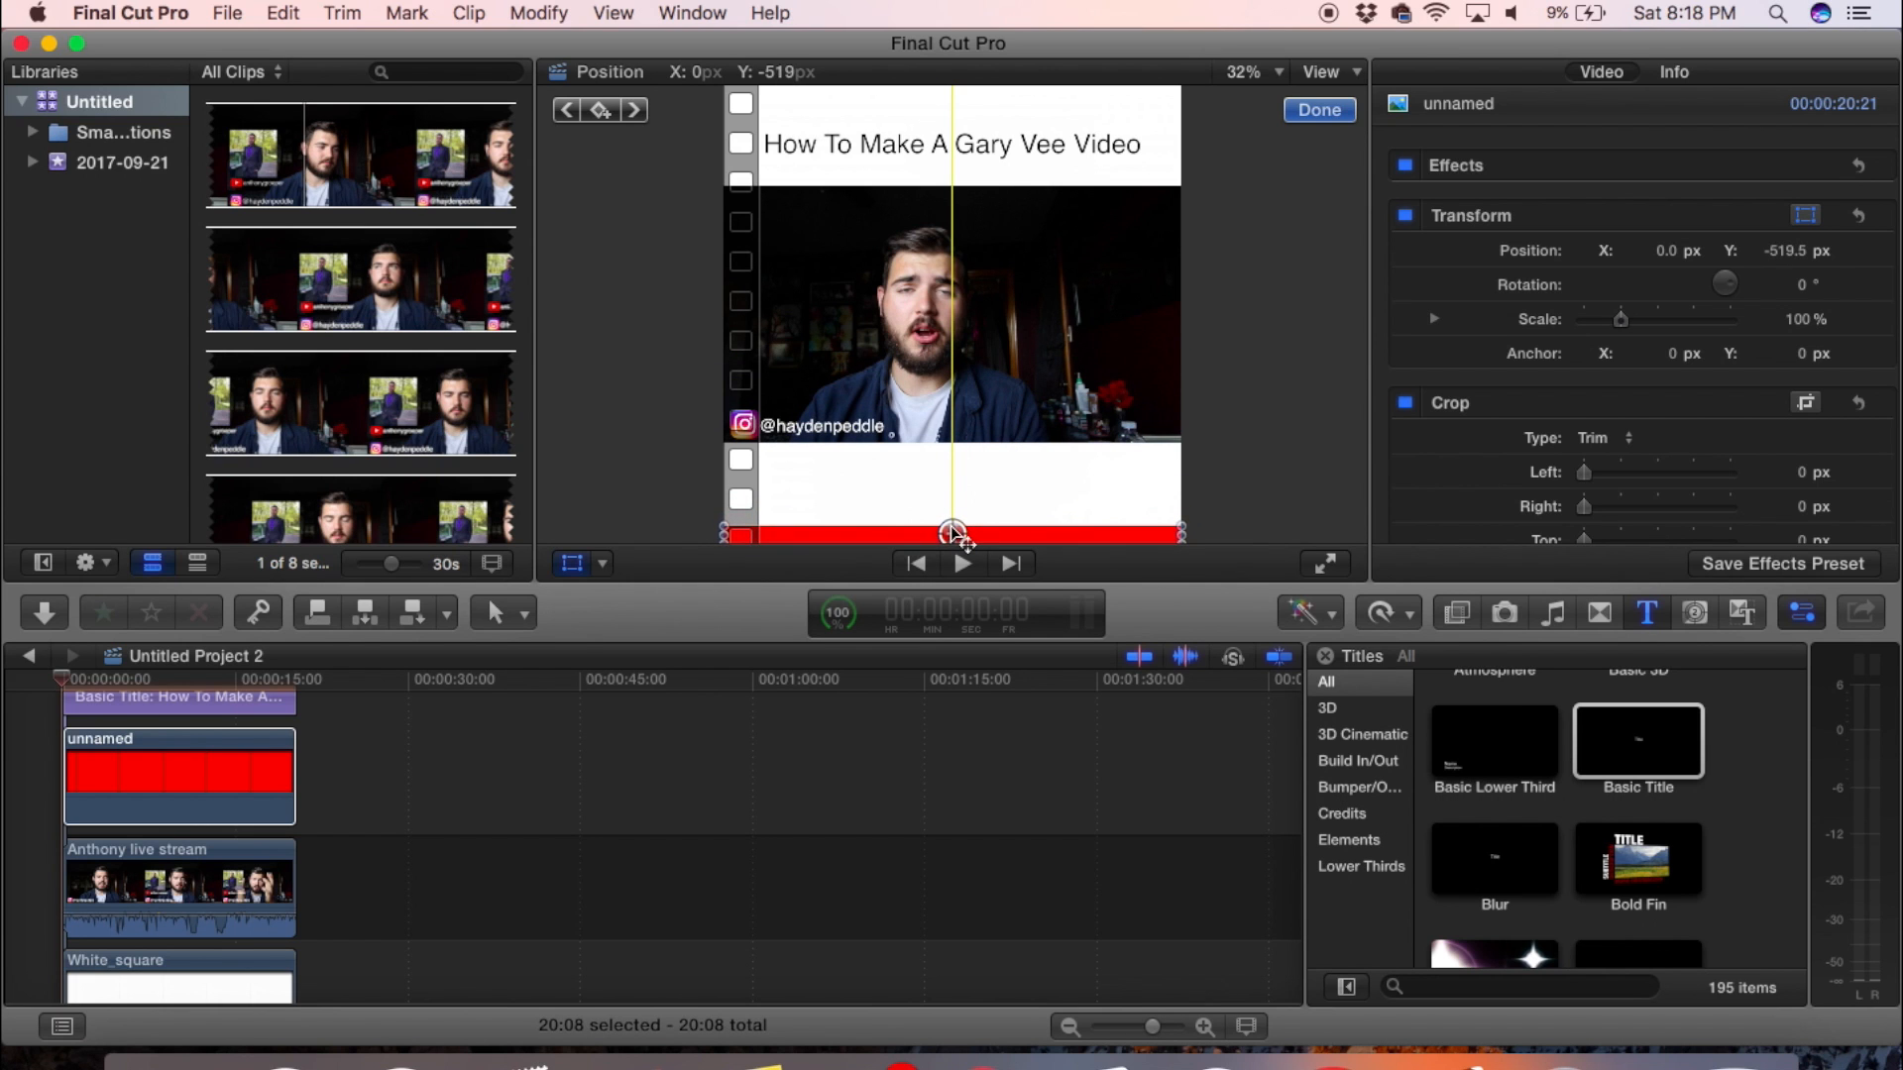
# - Scale the red strip down to about 4.71% and place the small block at the frame's lower-left corner, about X -540.1, Y -524.2 px
pyautogui.moveTo(1180, 535); pyautogui.dragTo(735, 537)
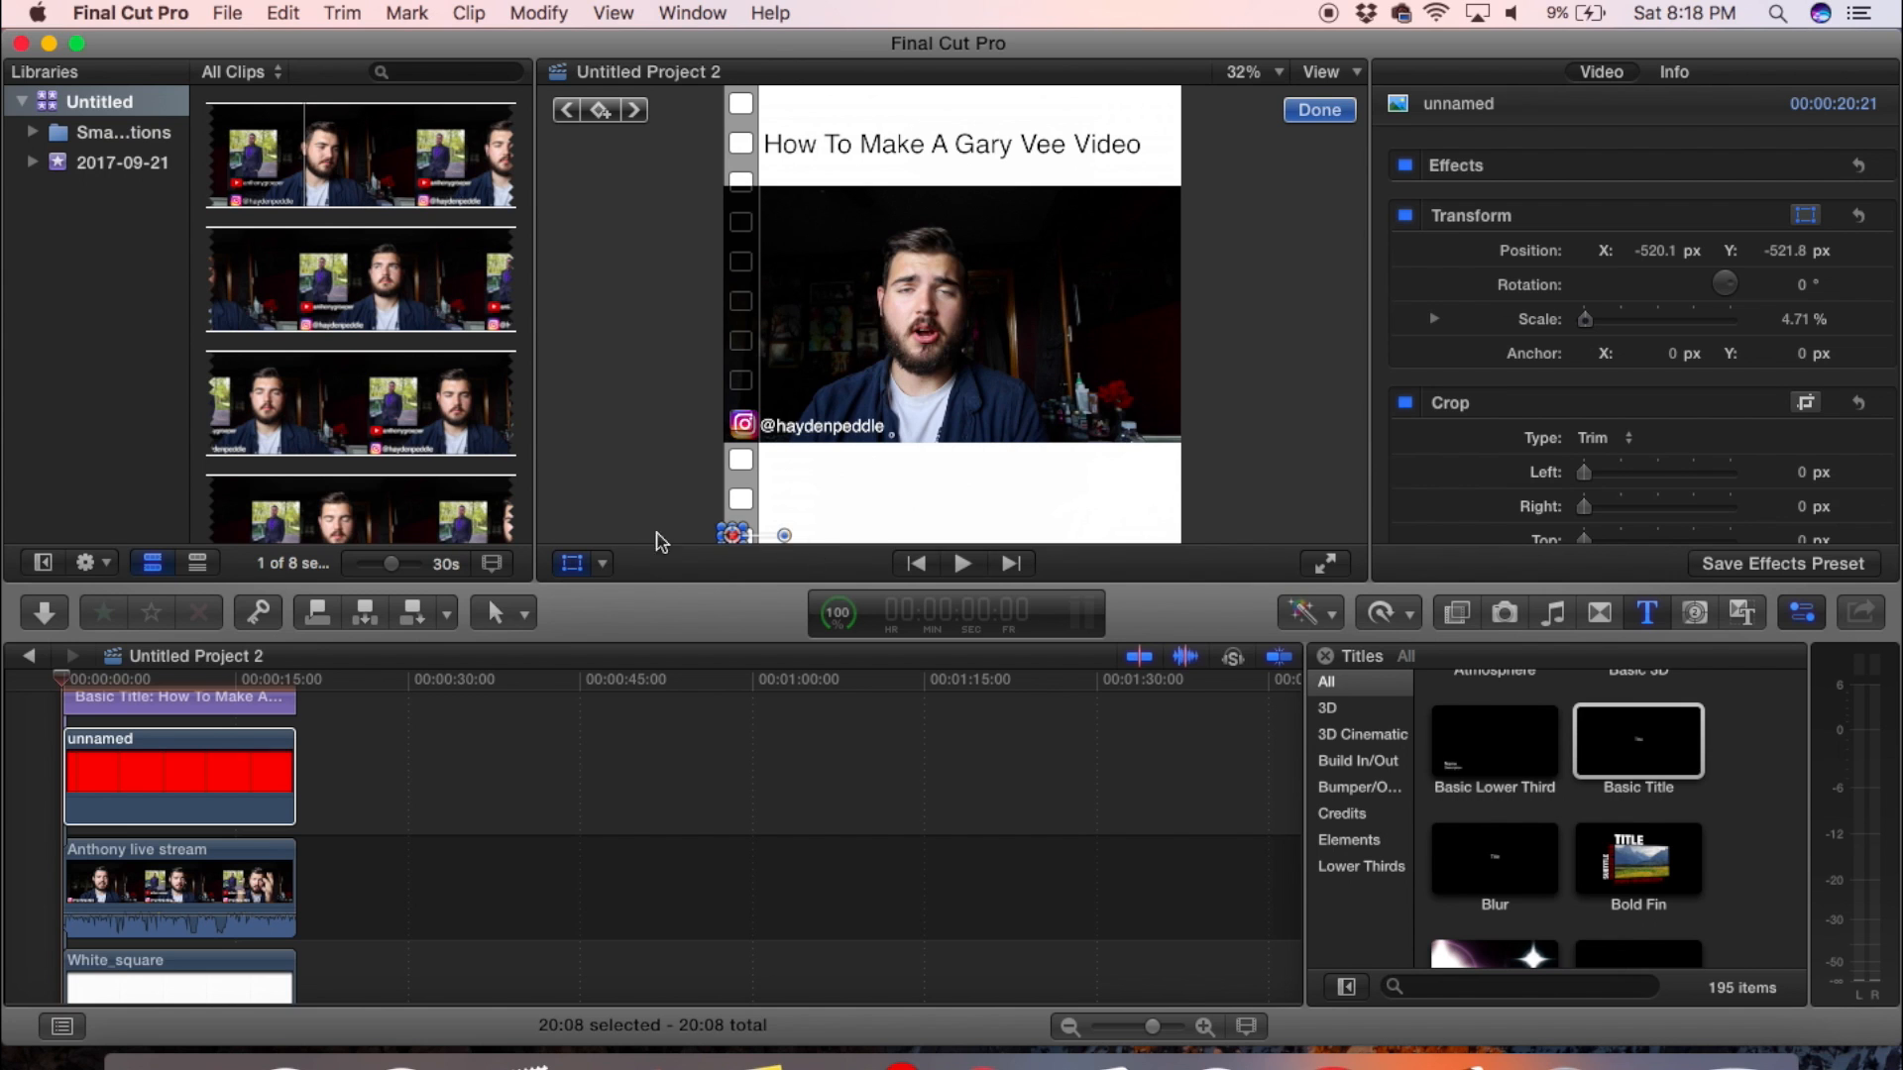
pyautogui.click(579, 564)
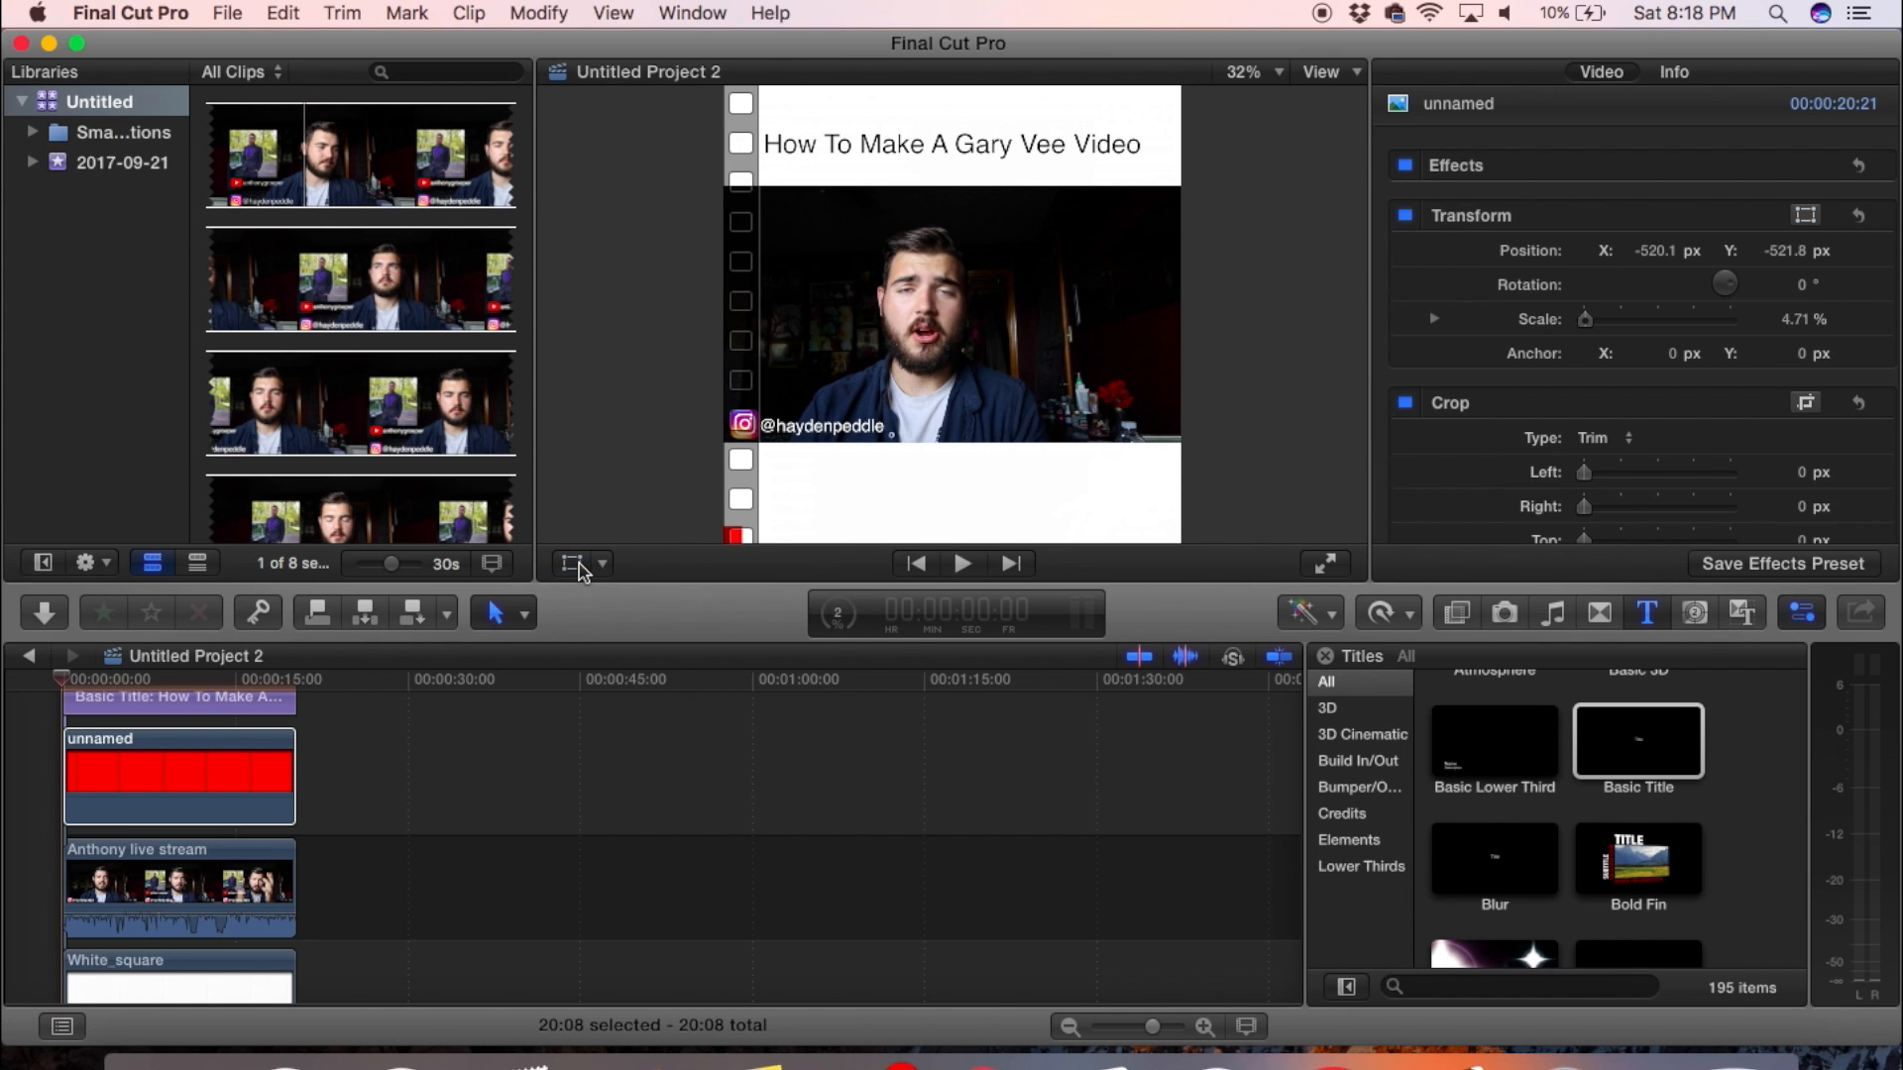
pyautogui.click(573, 564)
pyautogui.moveTo(746, 543); pyautogui.dragTo(736, 544)
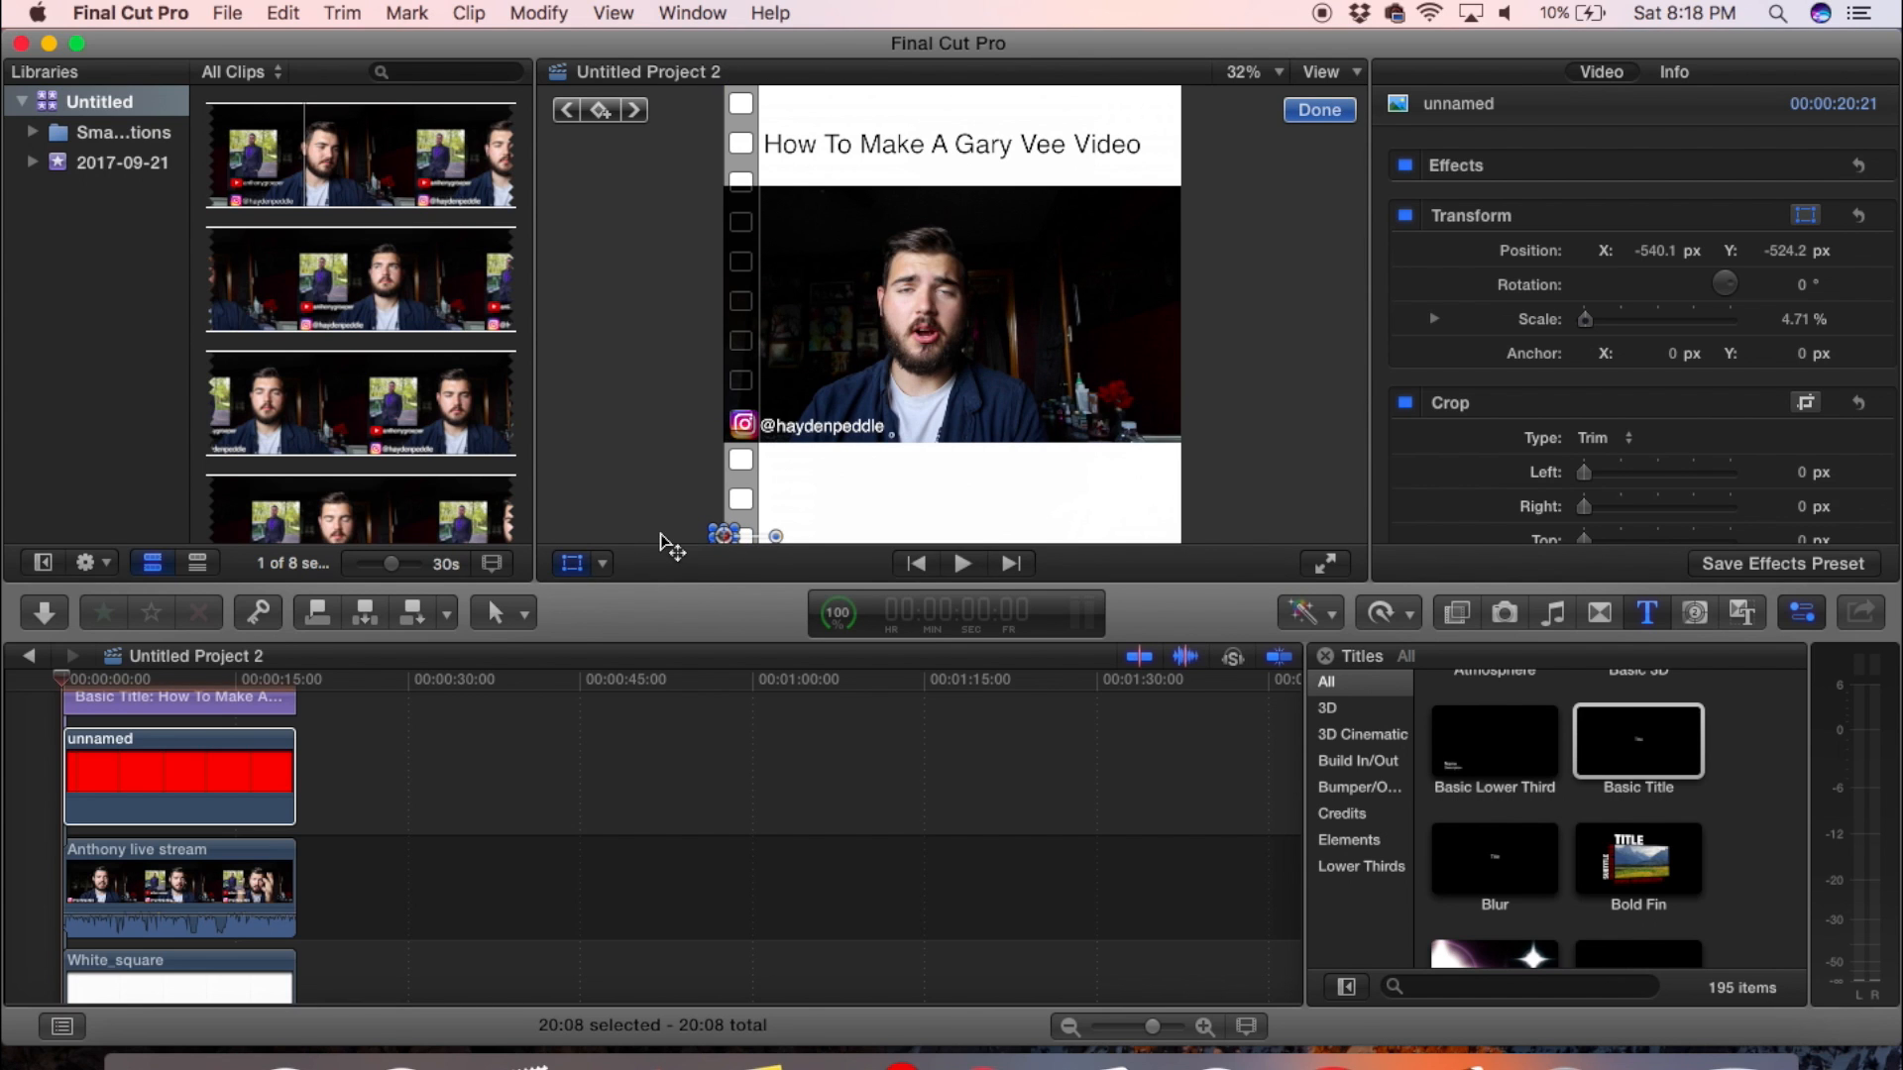
pyautogui.click(558, 570)
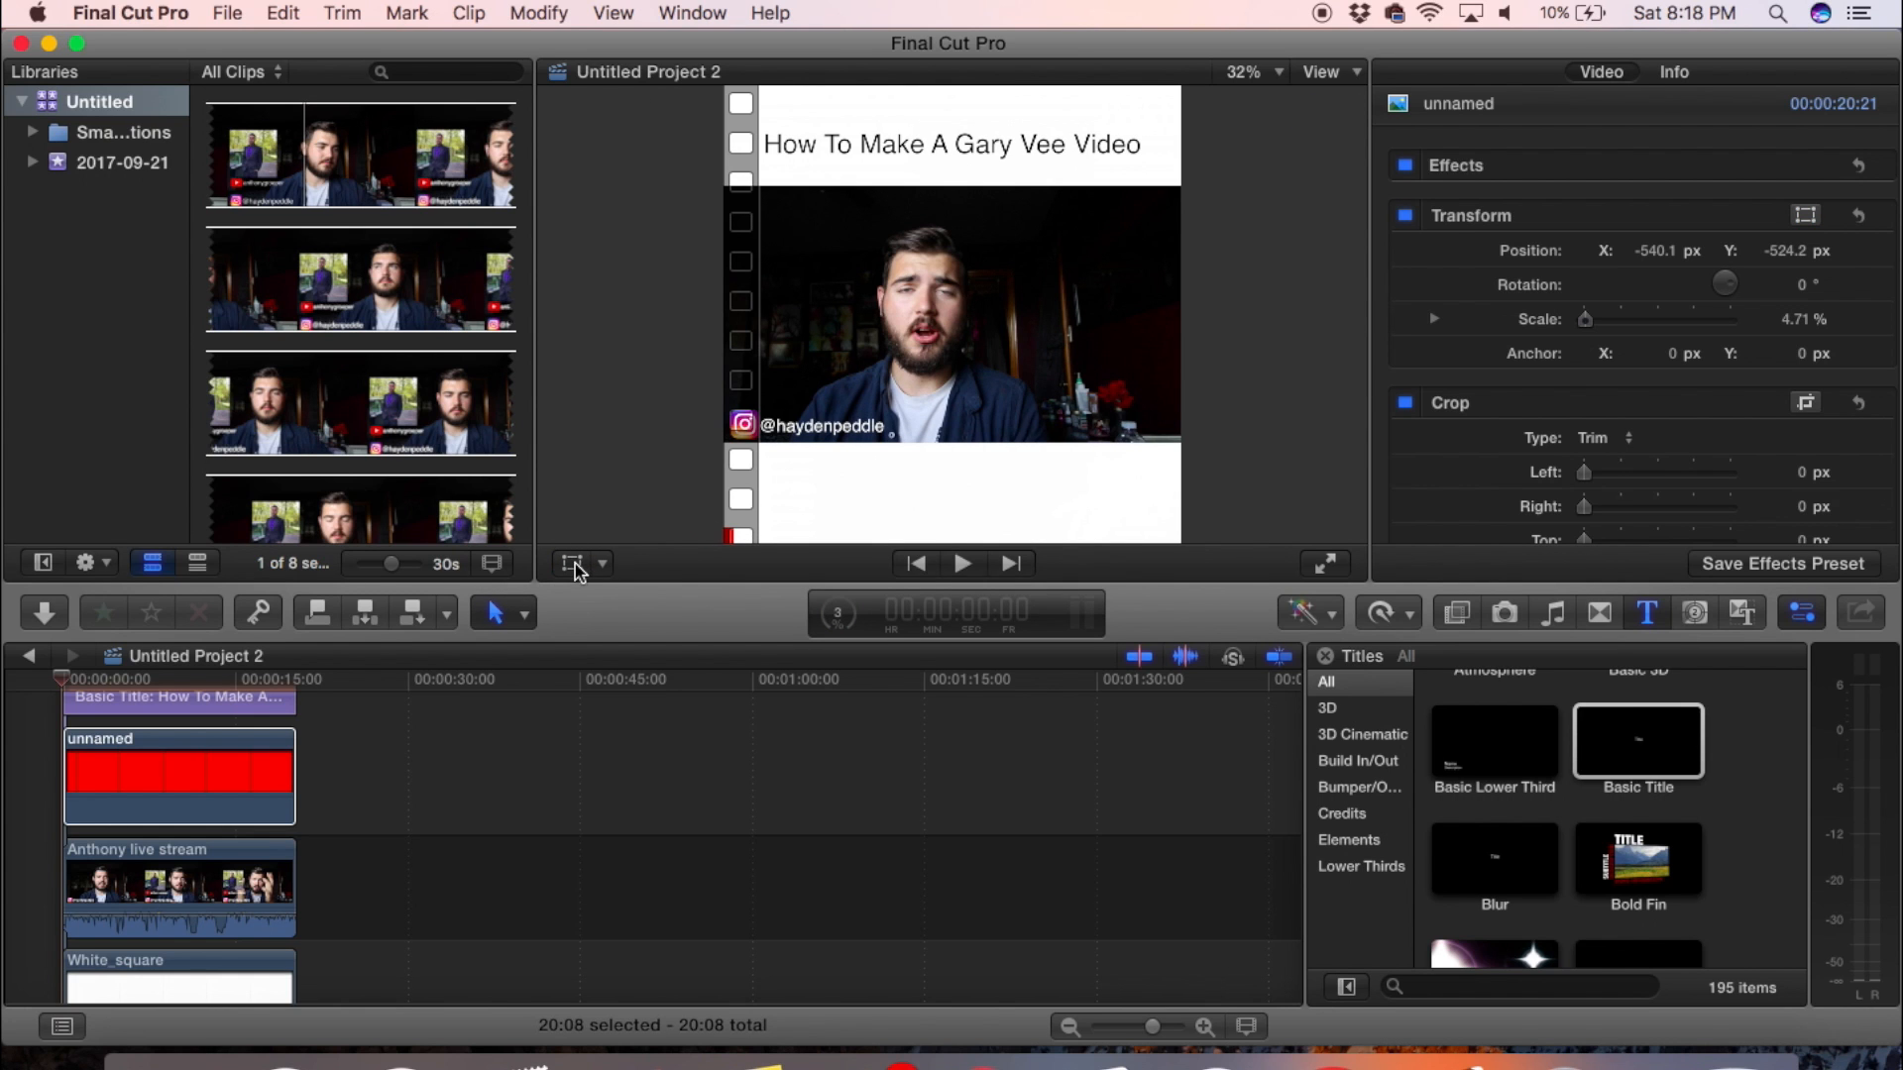
# - Animate the red bar with a transform keyframe at the start and a full-width stretch at 20:07, scaled to about 202.71%
pyautogui.click(602, 564)
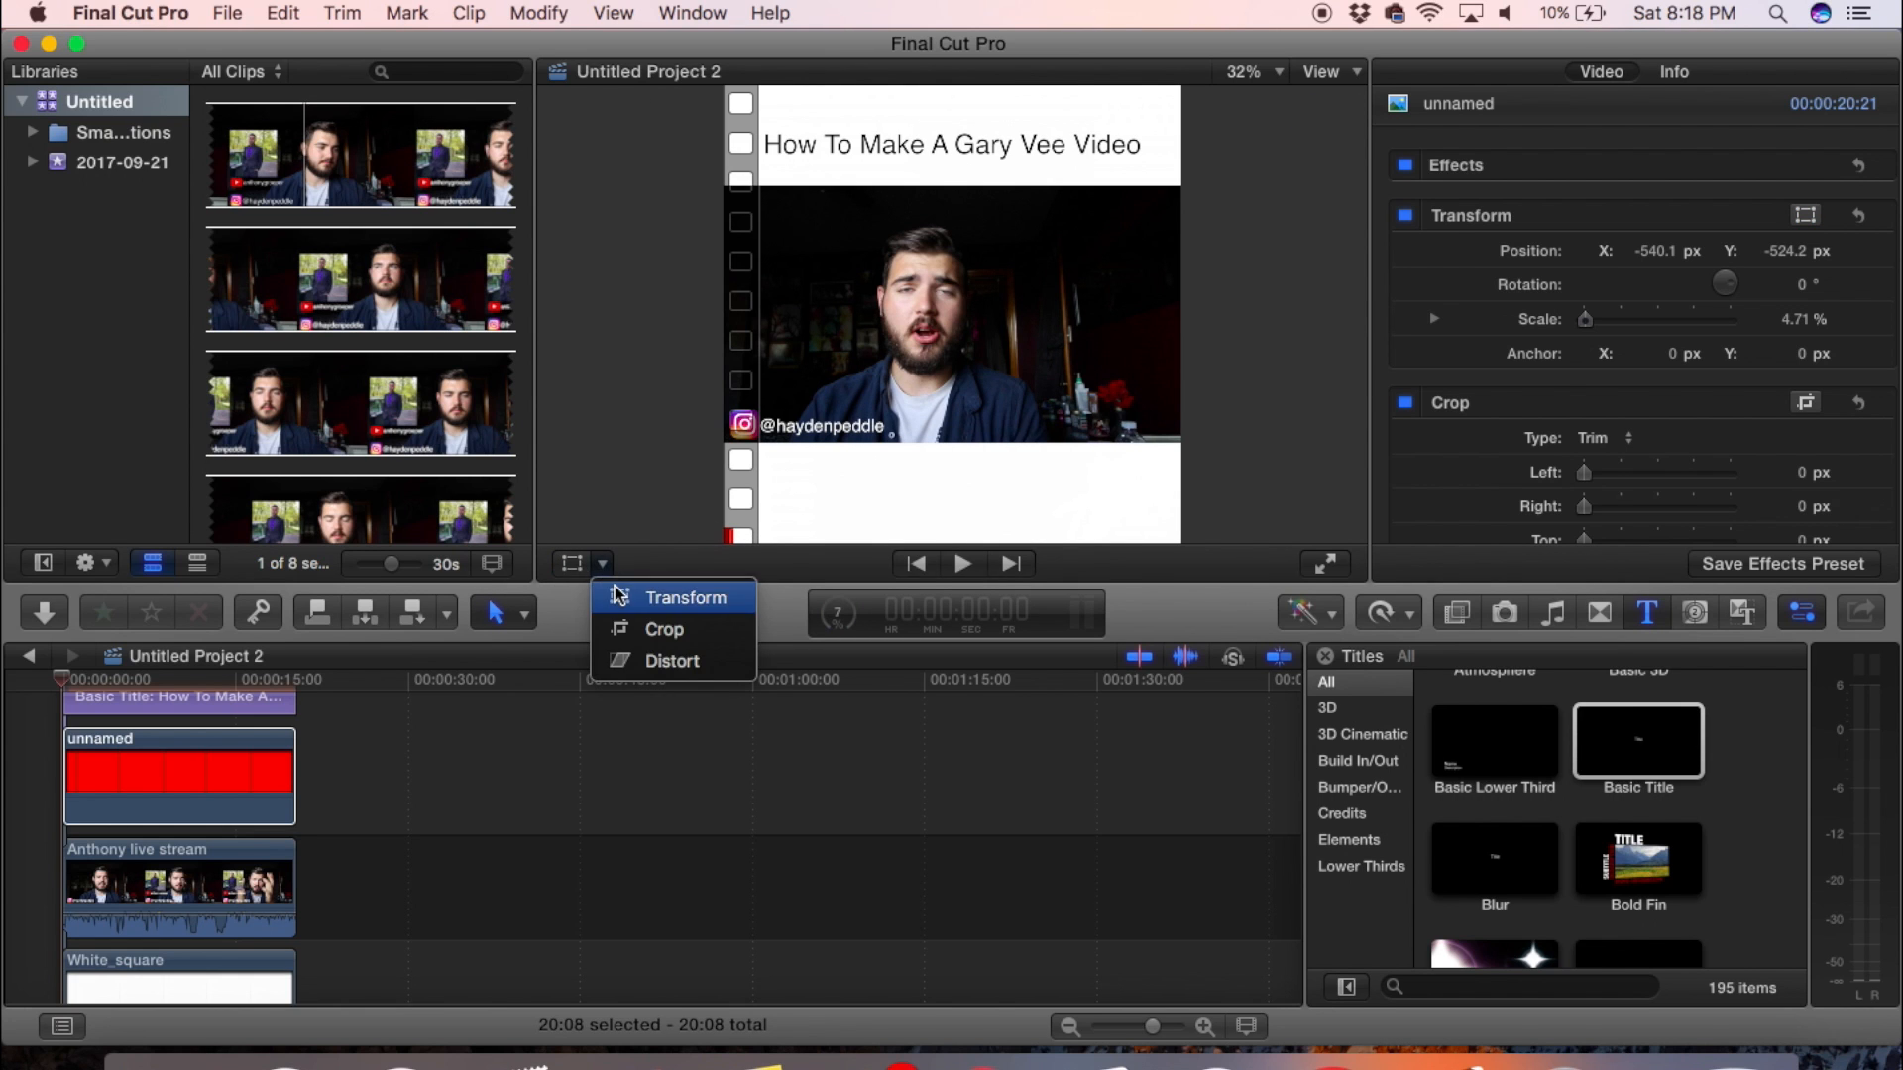
pyautogui.click(614, 593)
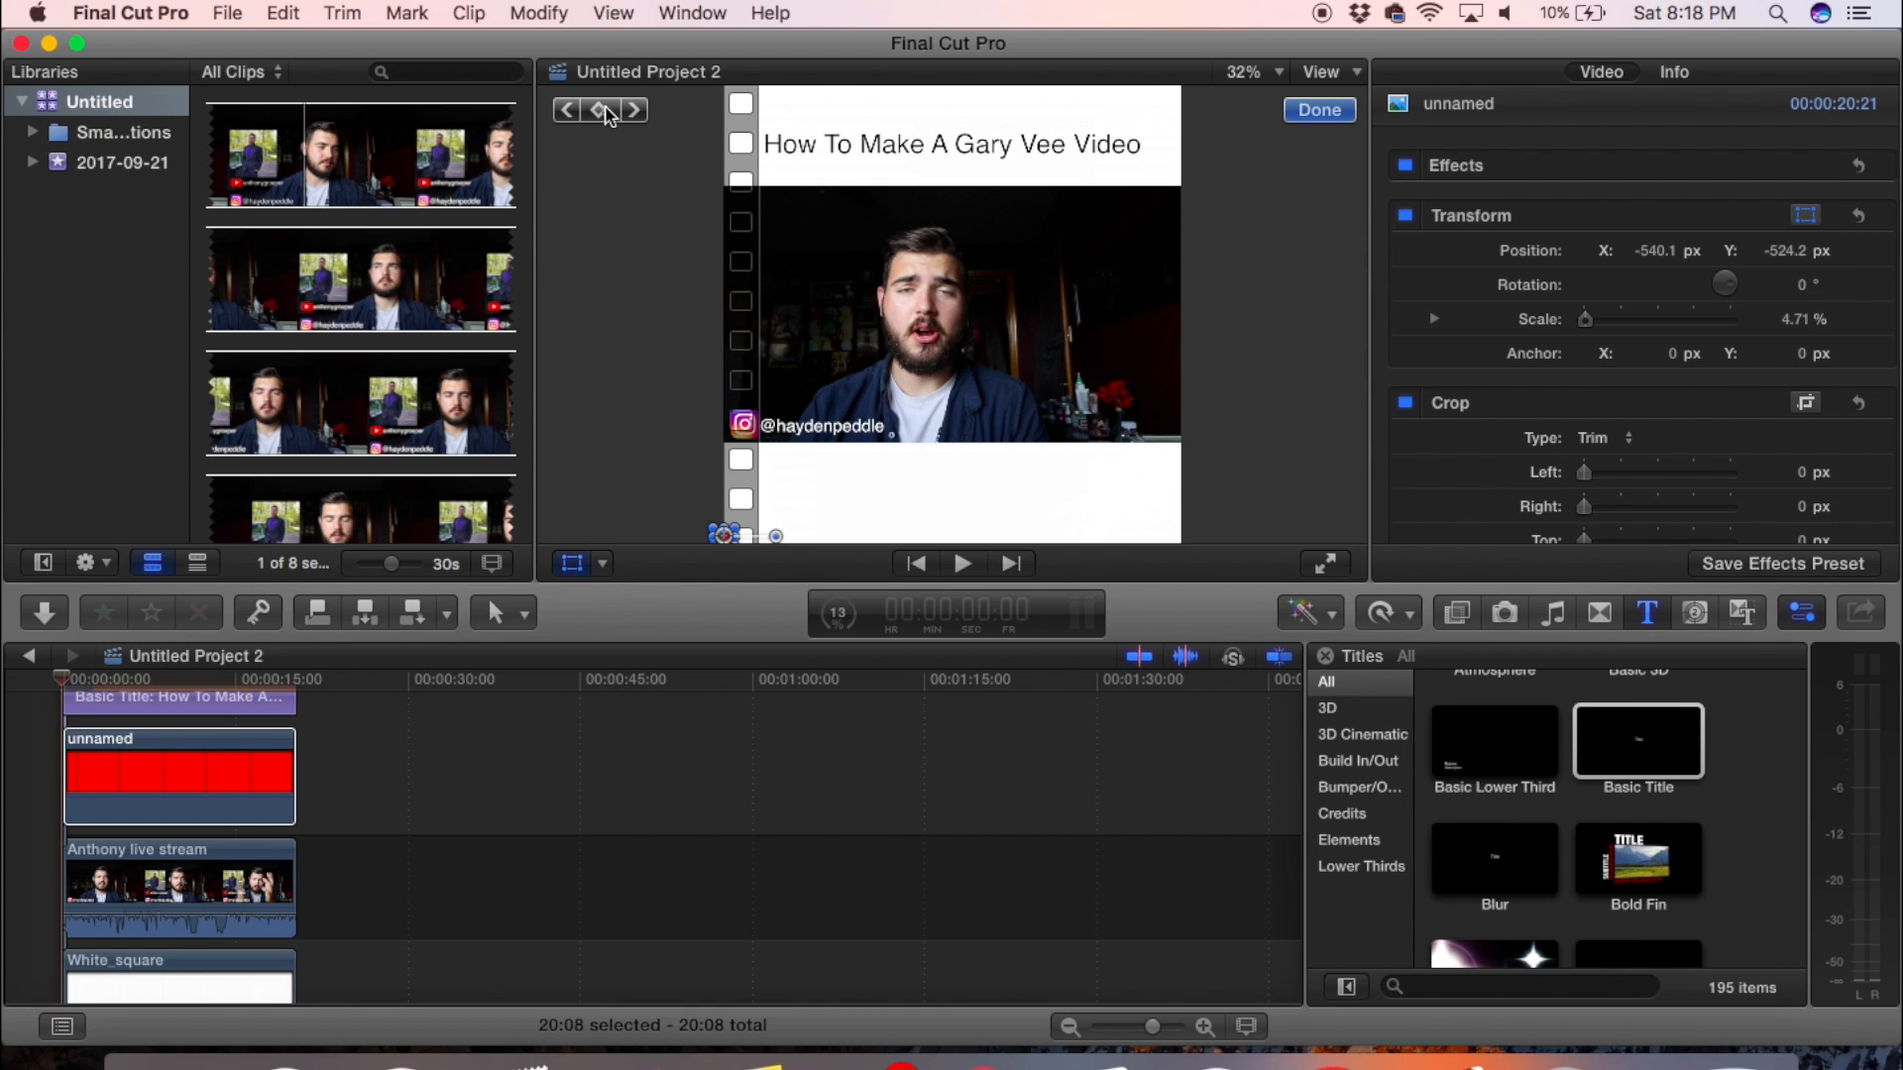
pyautogui.click(600, 110)
pyautogui.click(293, 678)
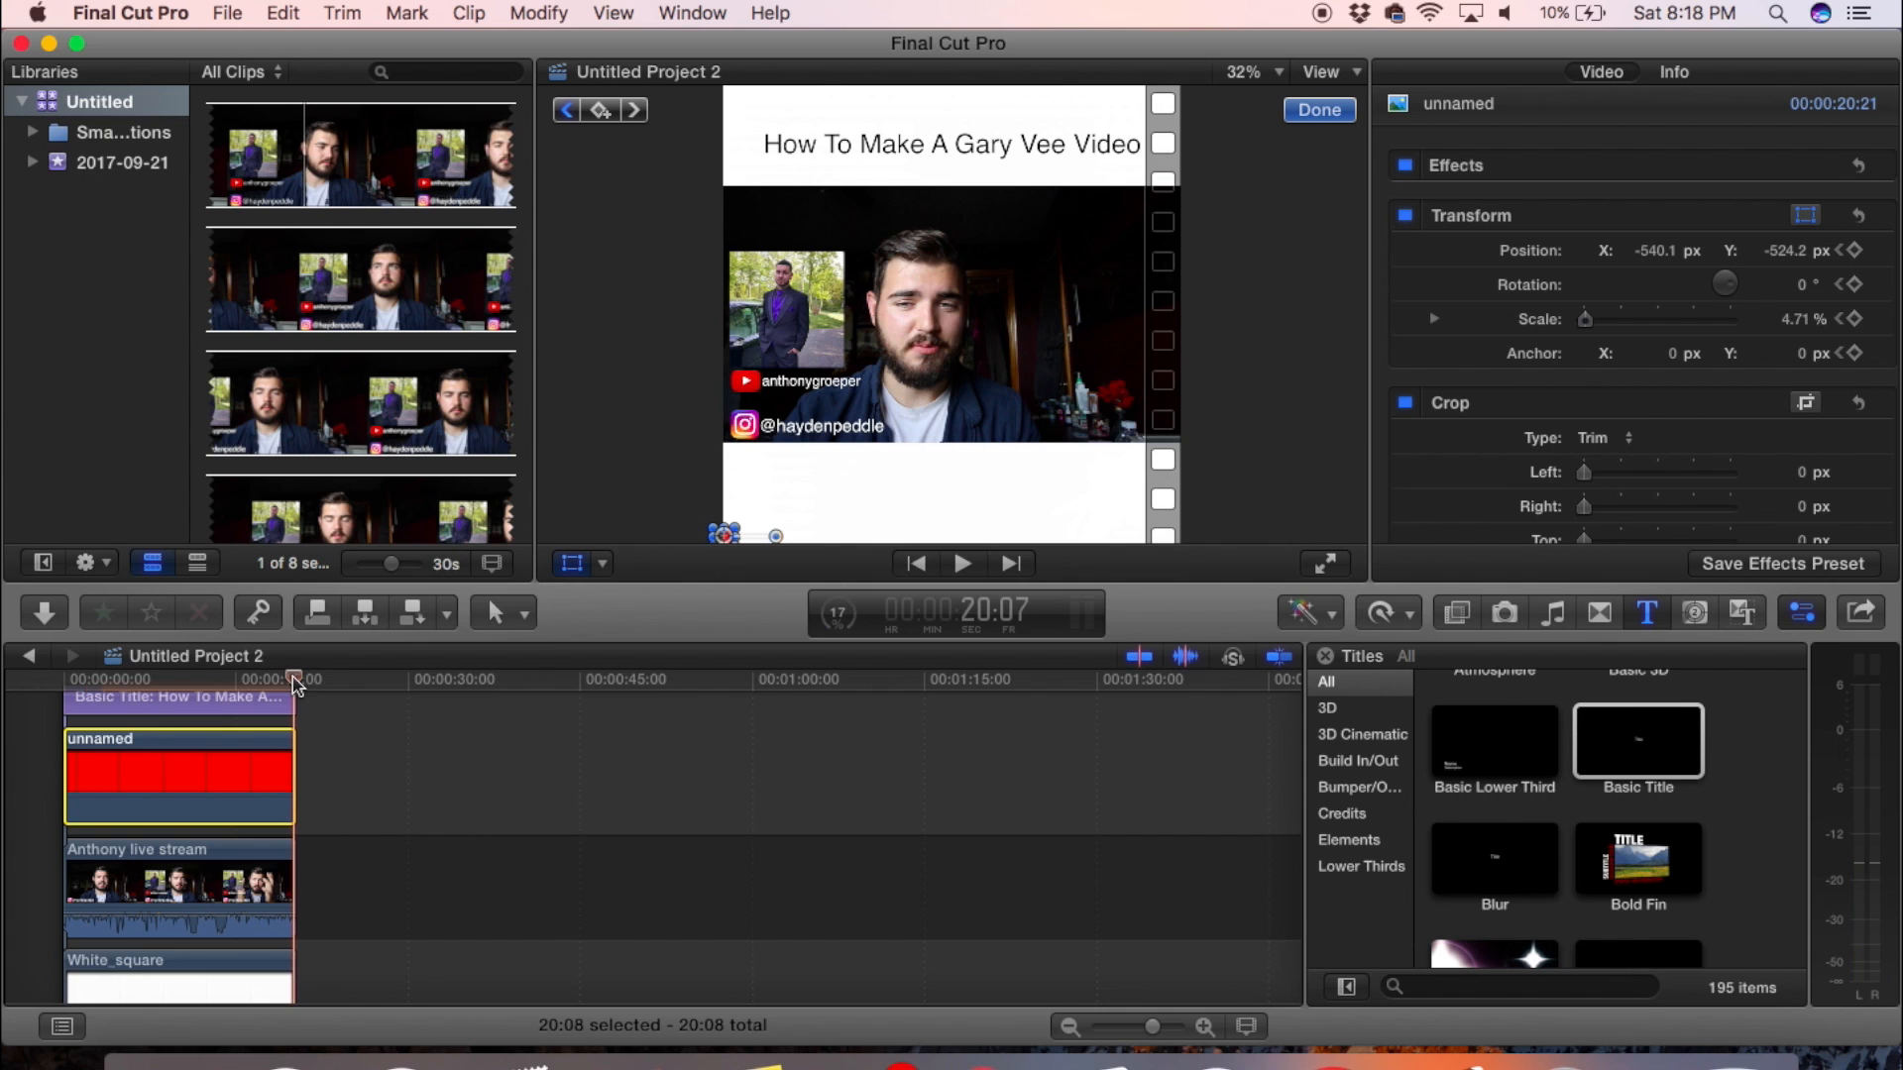
pyautogui.moveTo(727, 535); pyautogui.dragTo(1188, 539)
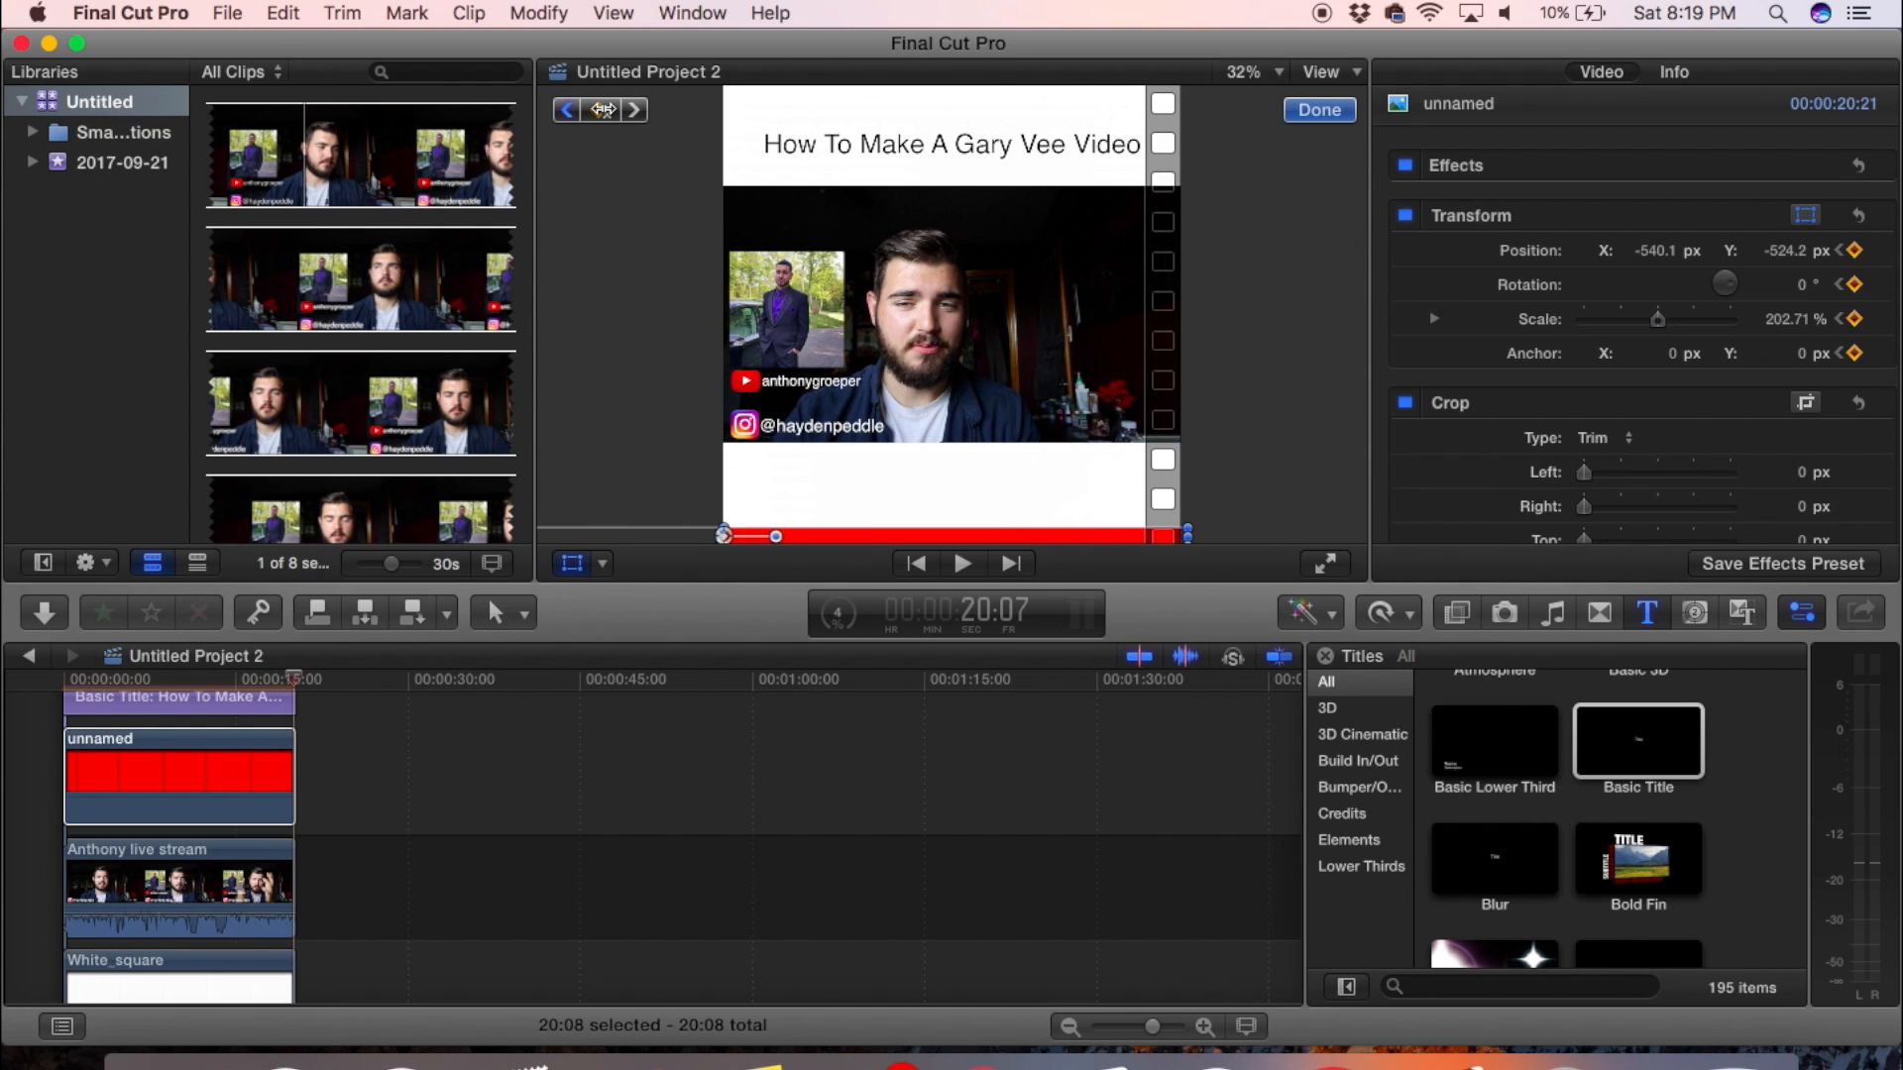
# - Play the project from the start to review the growth of the red bar along the frame's lower edge
pyautogui.click(69, 682)
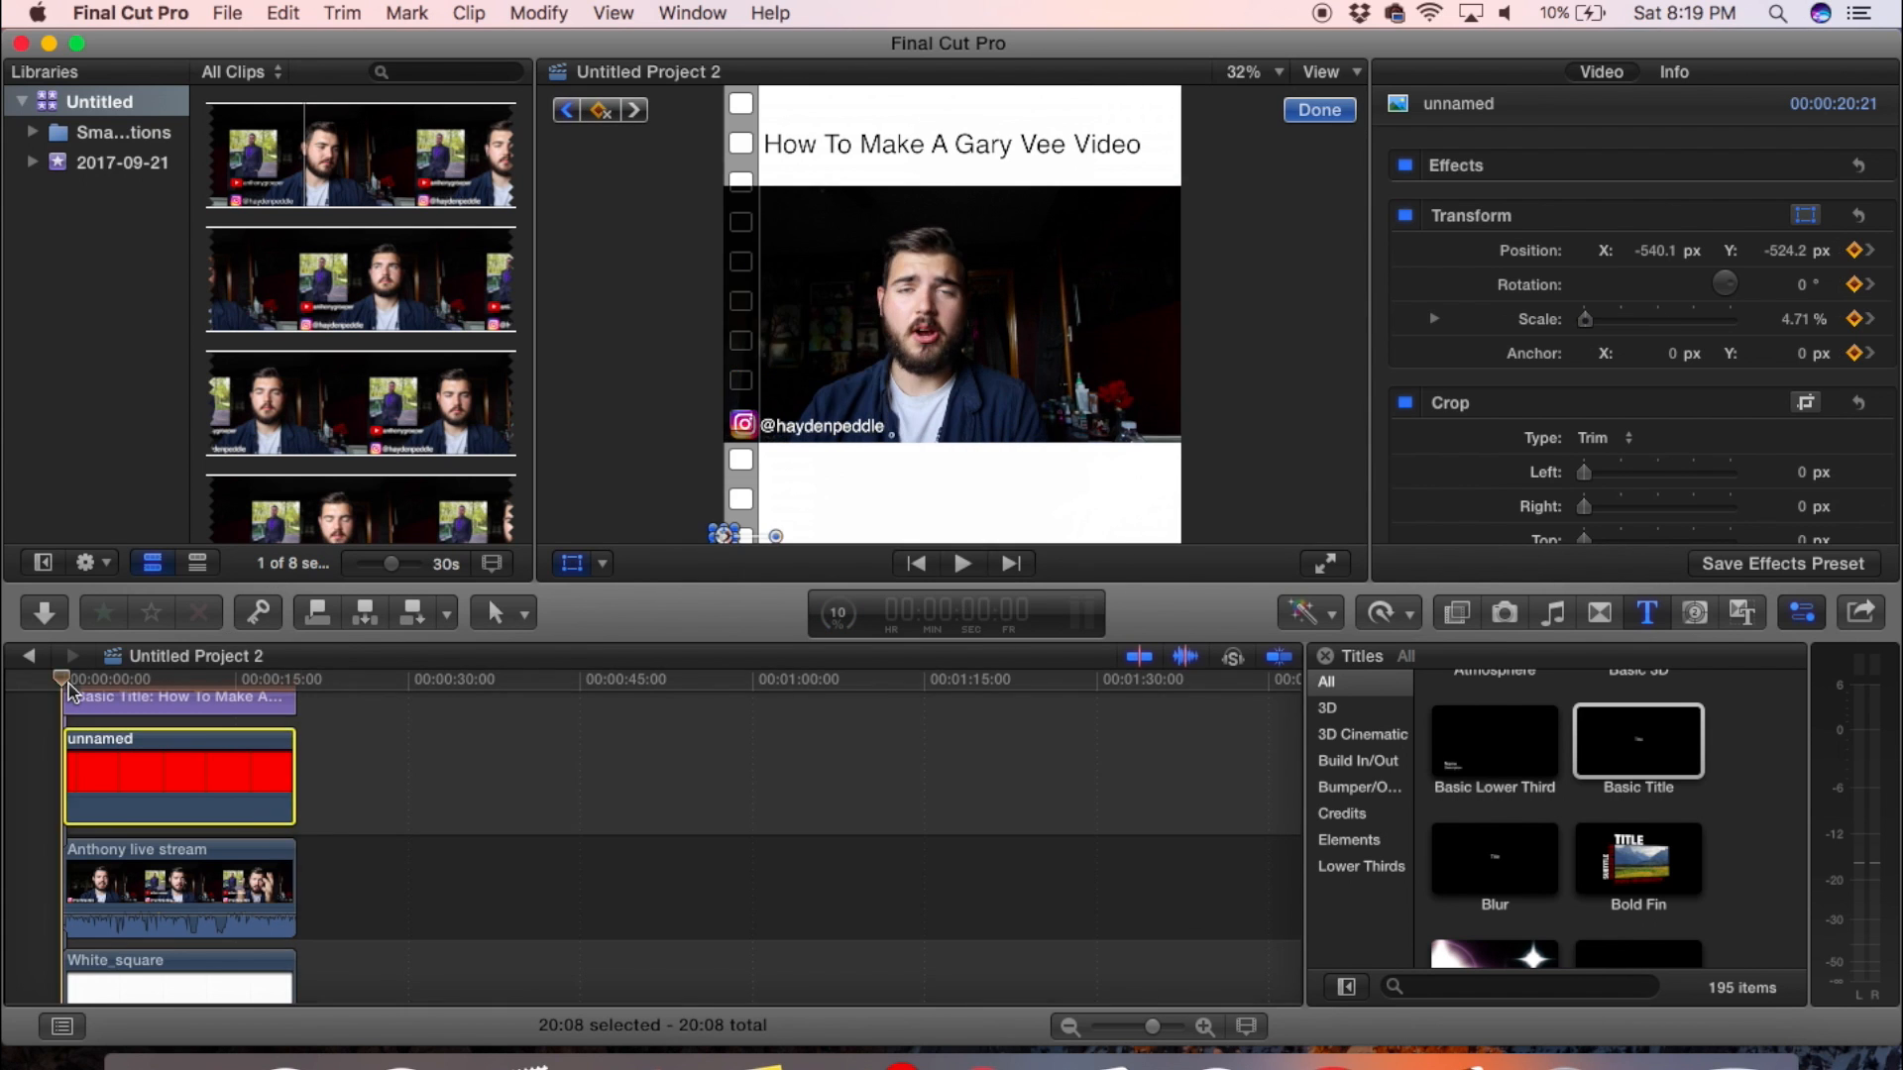
pyautogui.press('space')
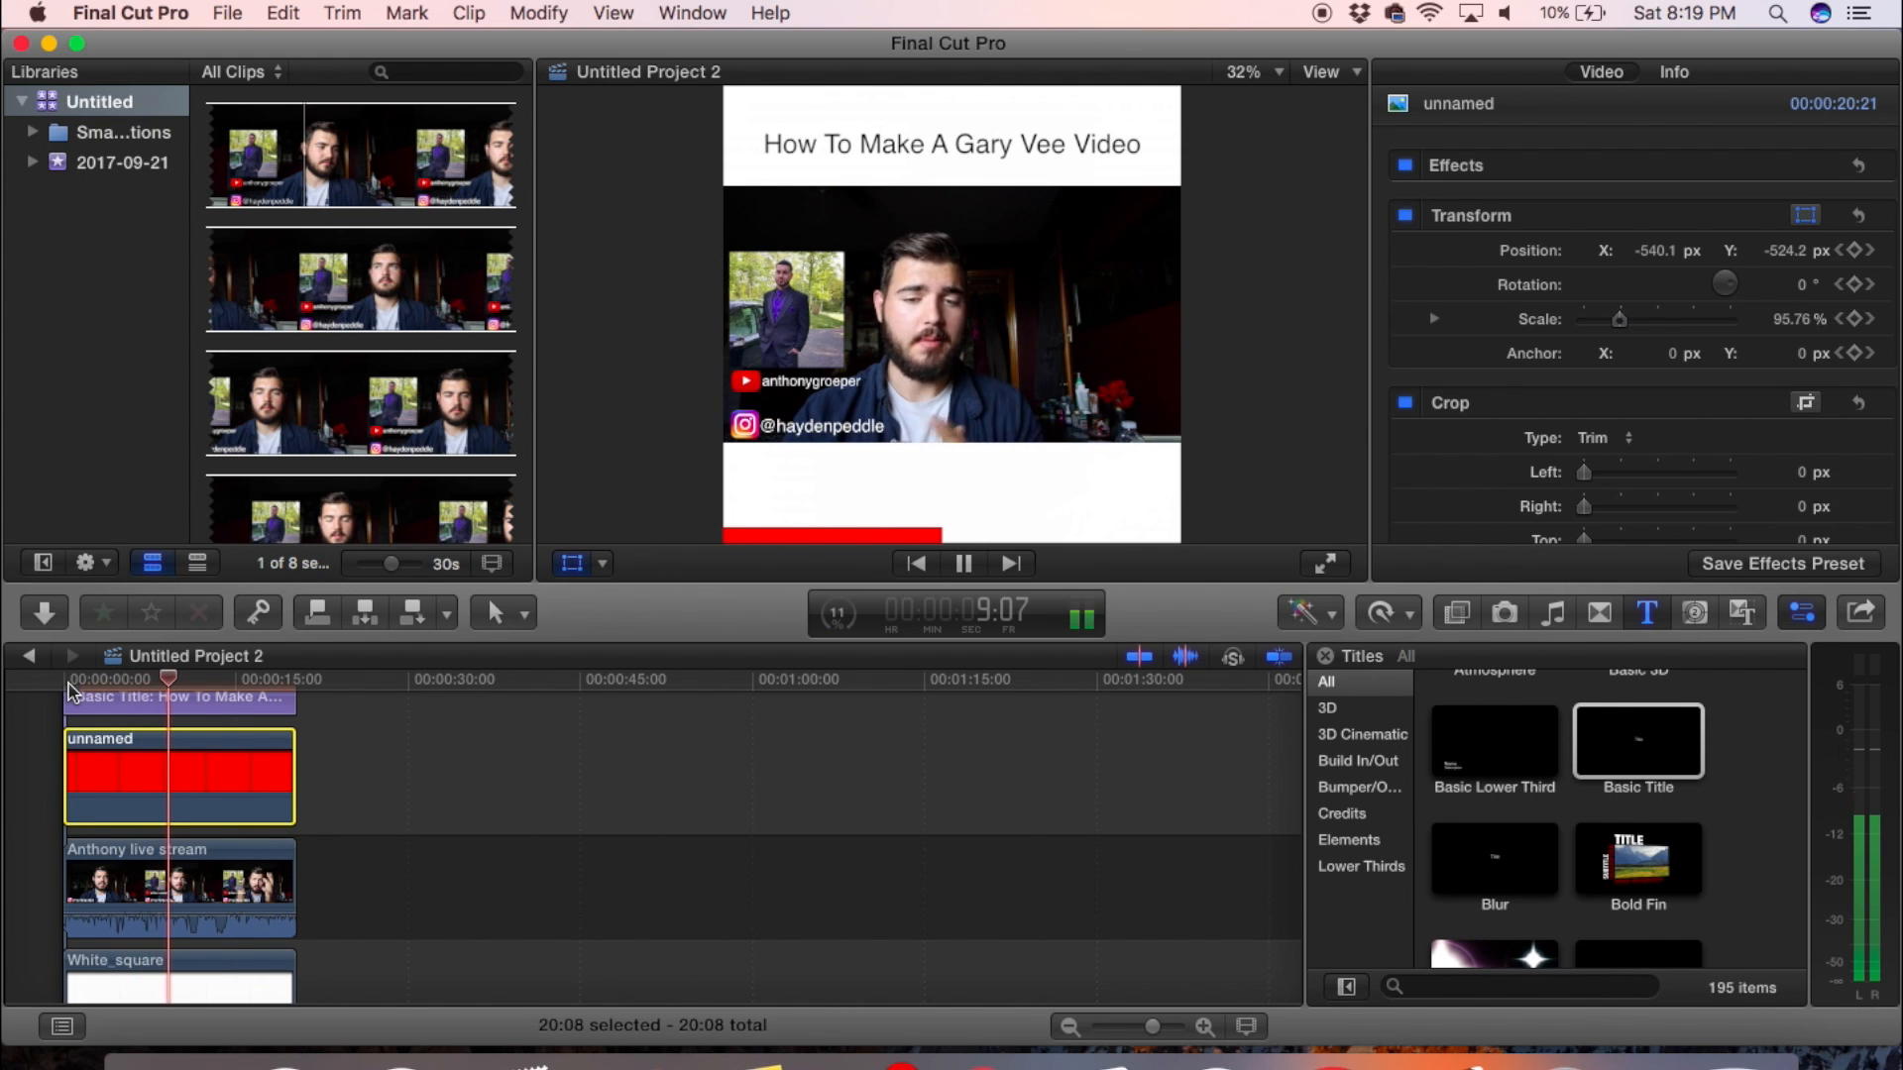
pyautogui.press('space')
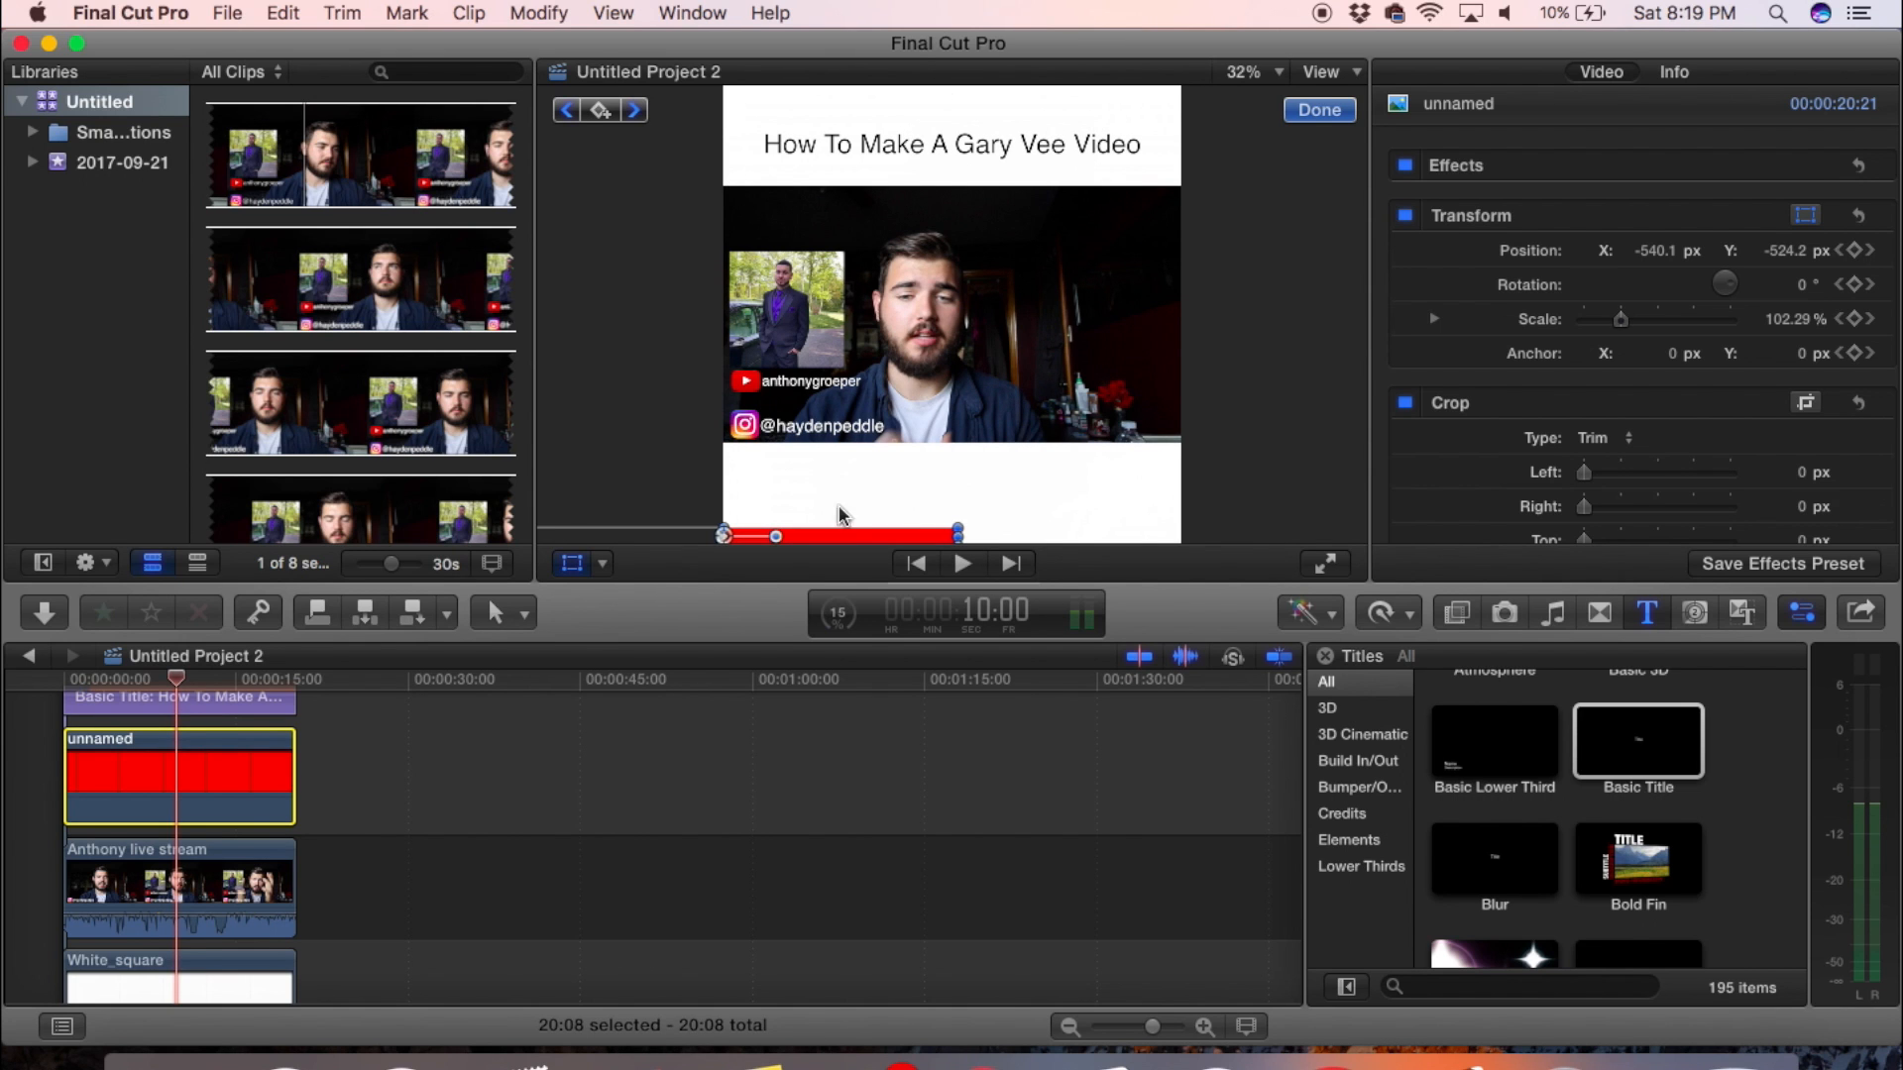
# - Place the playhead at 6:02 and undo the red bar's keyframes and full-width stretch
pyautogui.scroll(2, 255, 808)
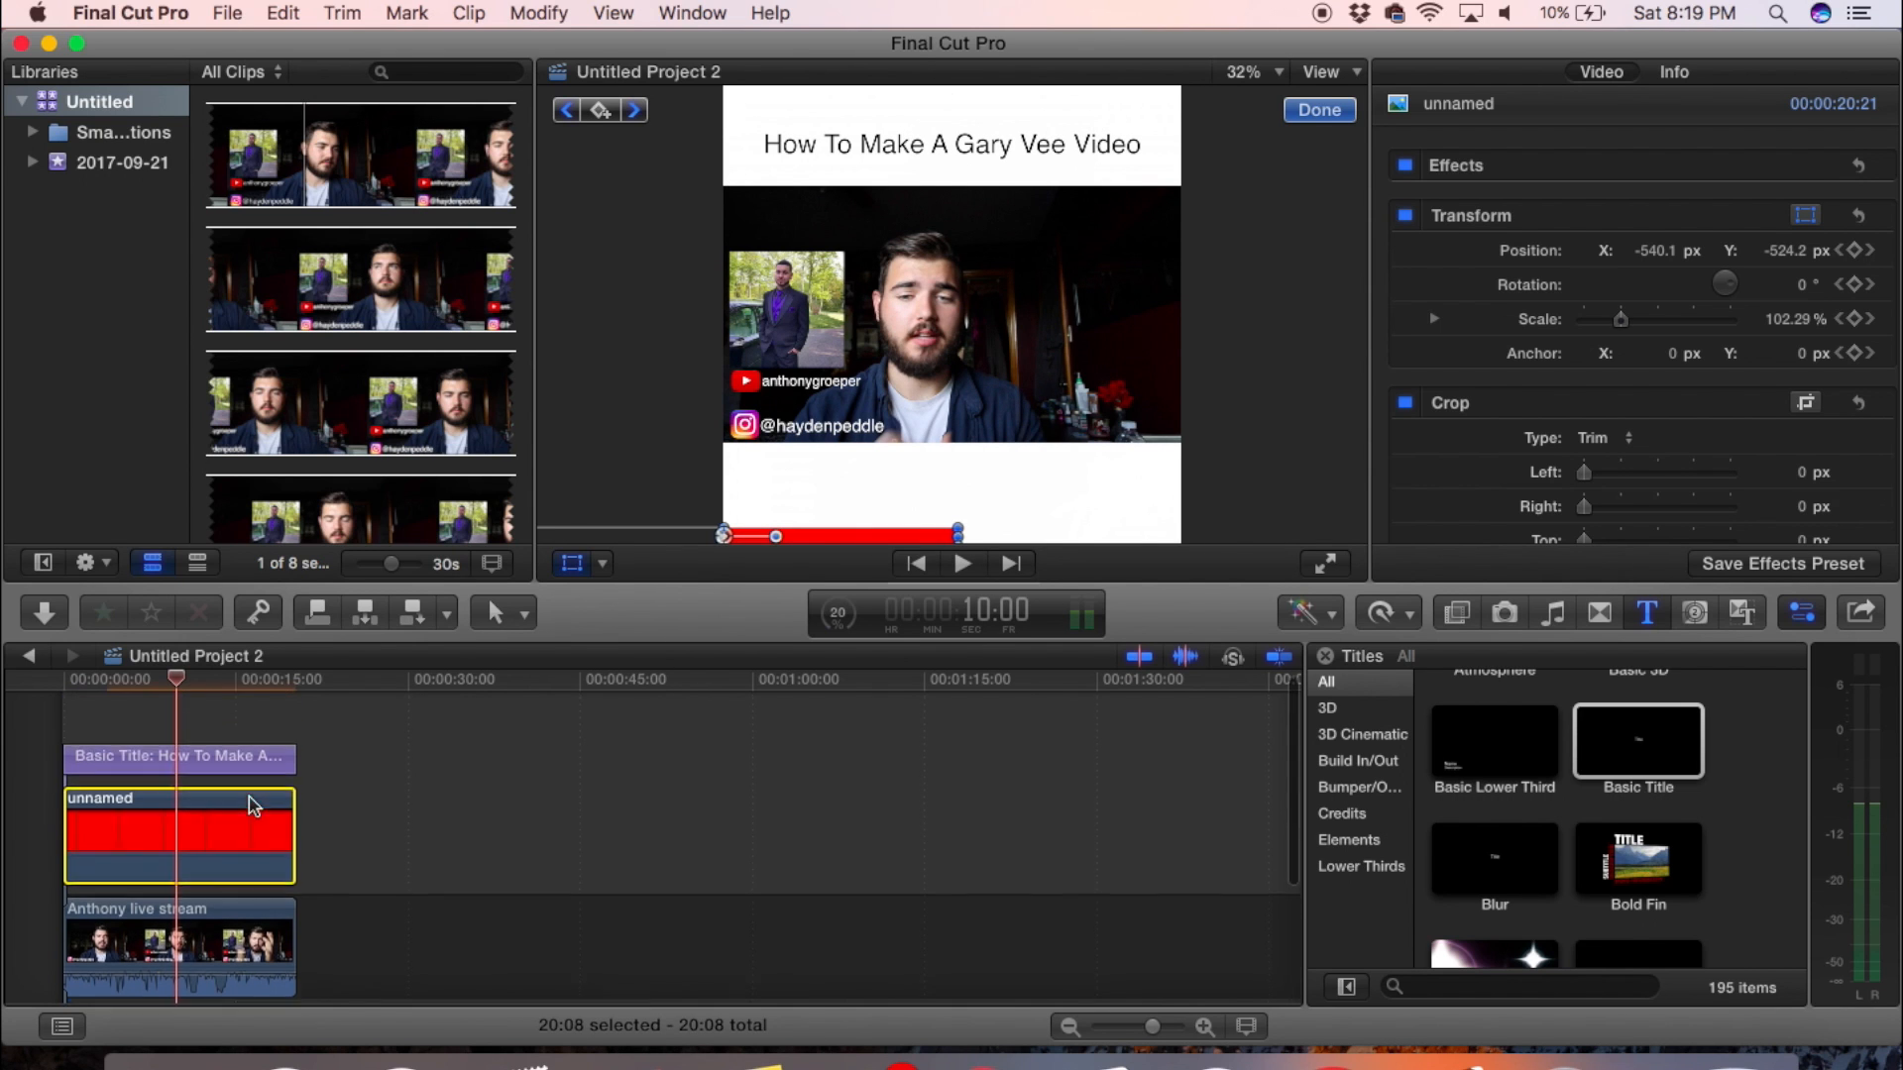
pyautogui.click(132, 684)
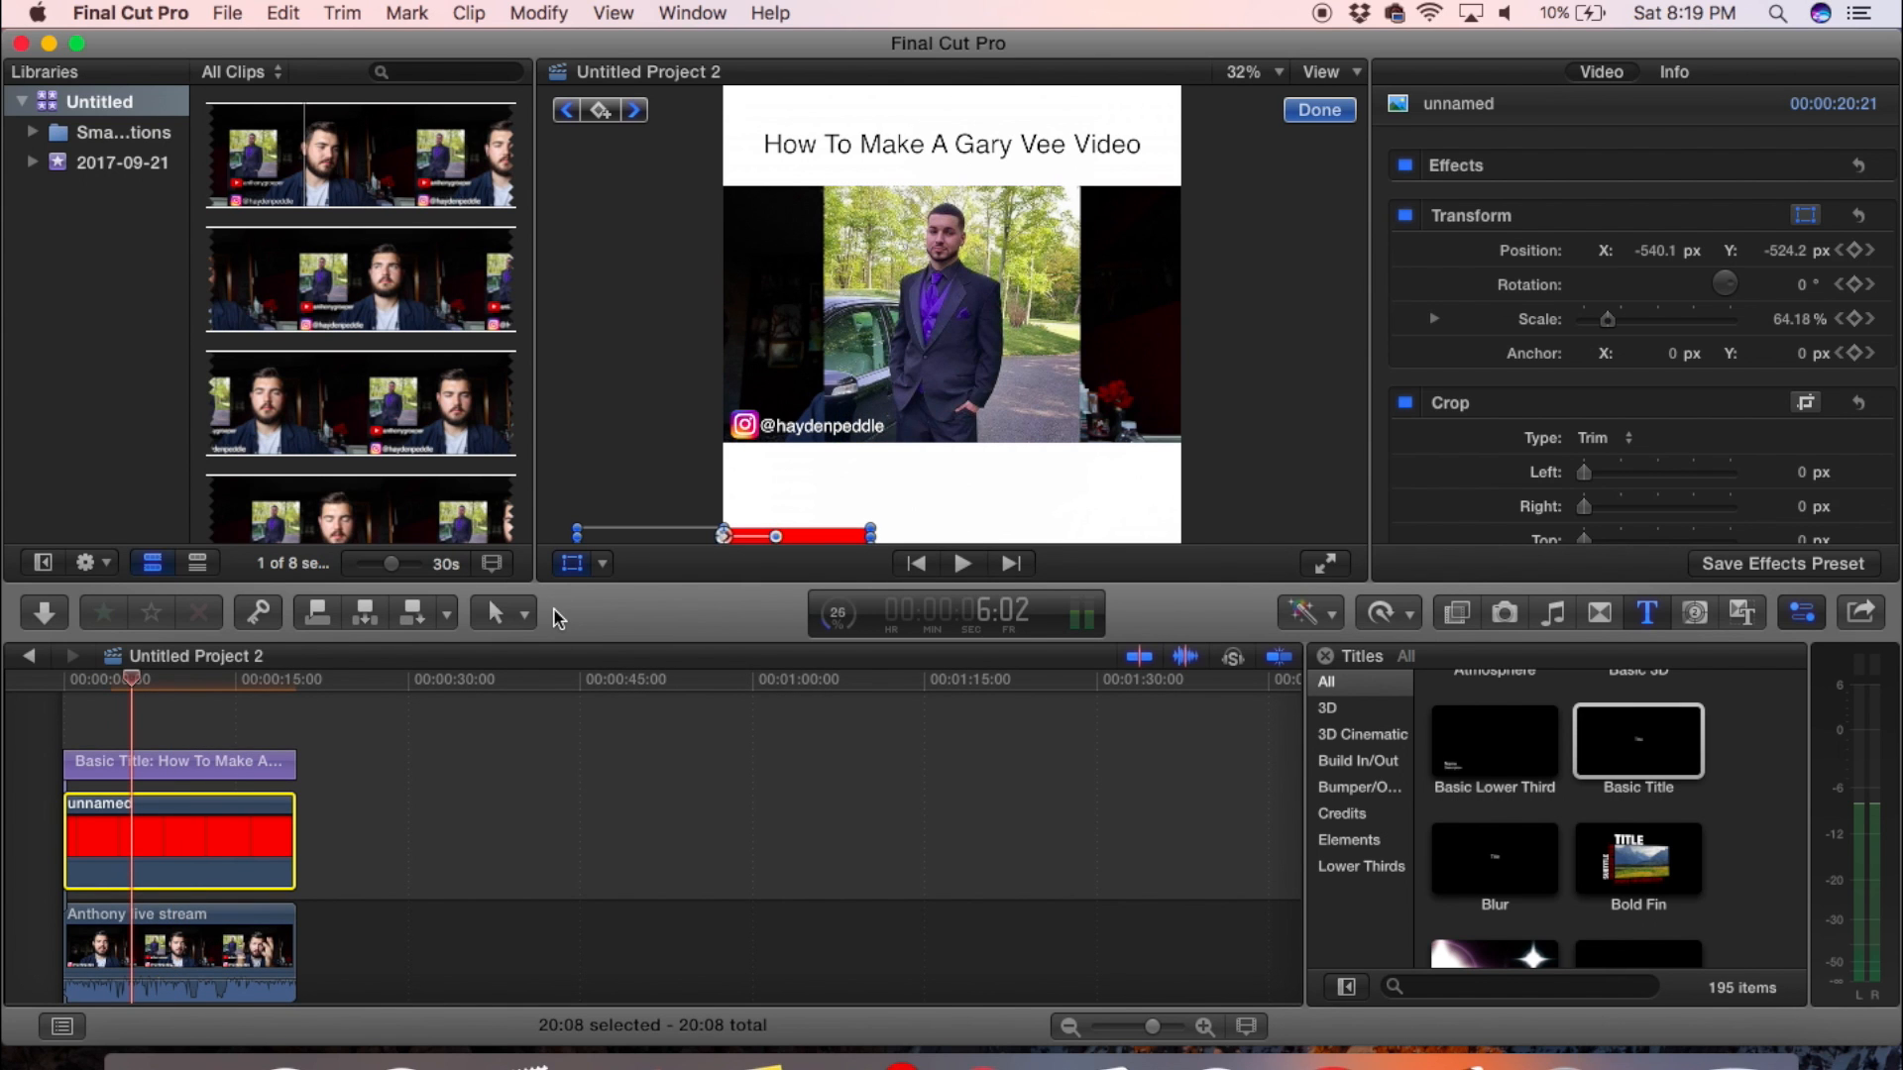
pyautogui.press('super+z')
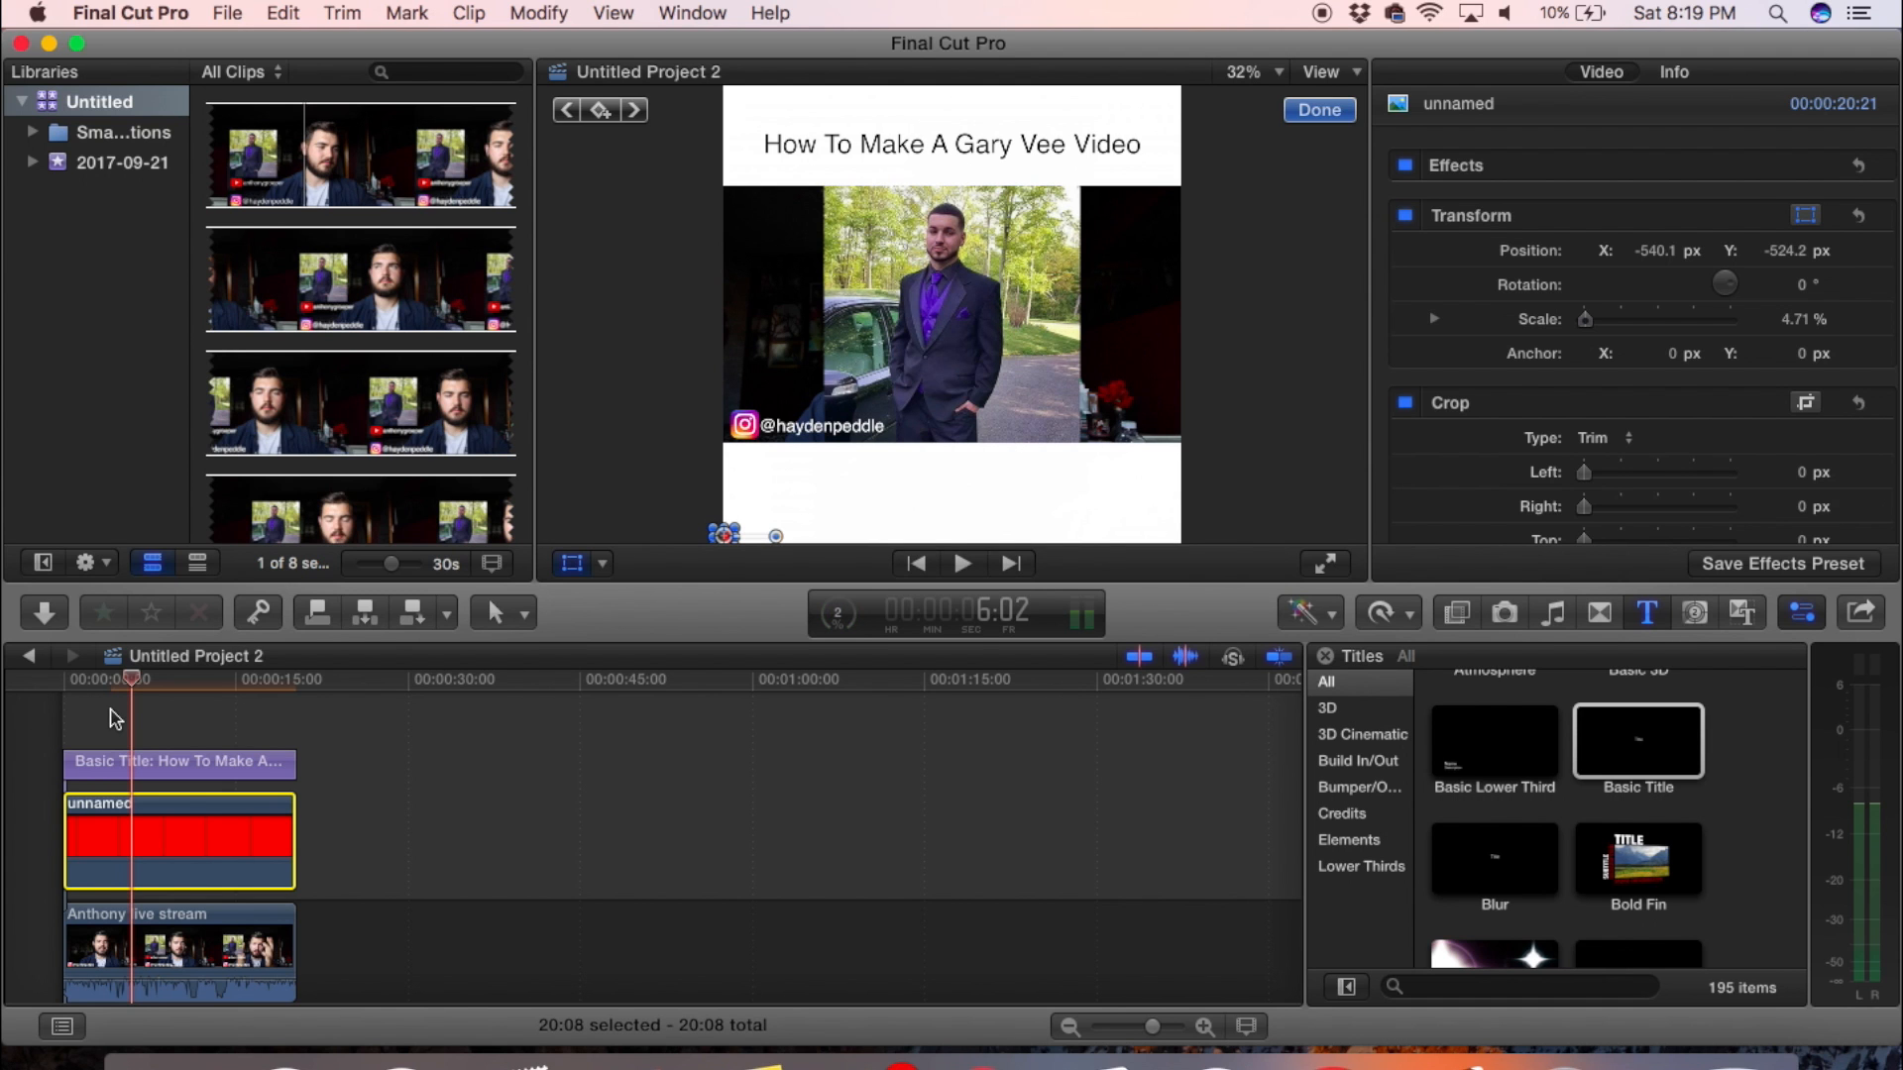
# - Split the red clip into four segments with the Blade tool, cutting at 6:02 and at about 10 and 15 seconds
pyautogui.press('b')
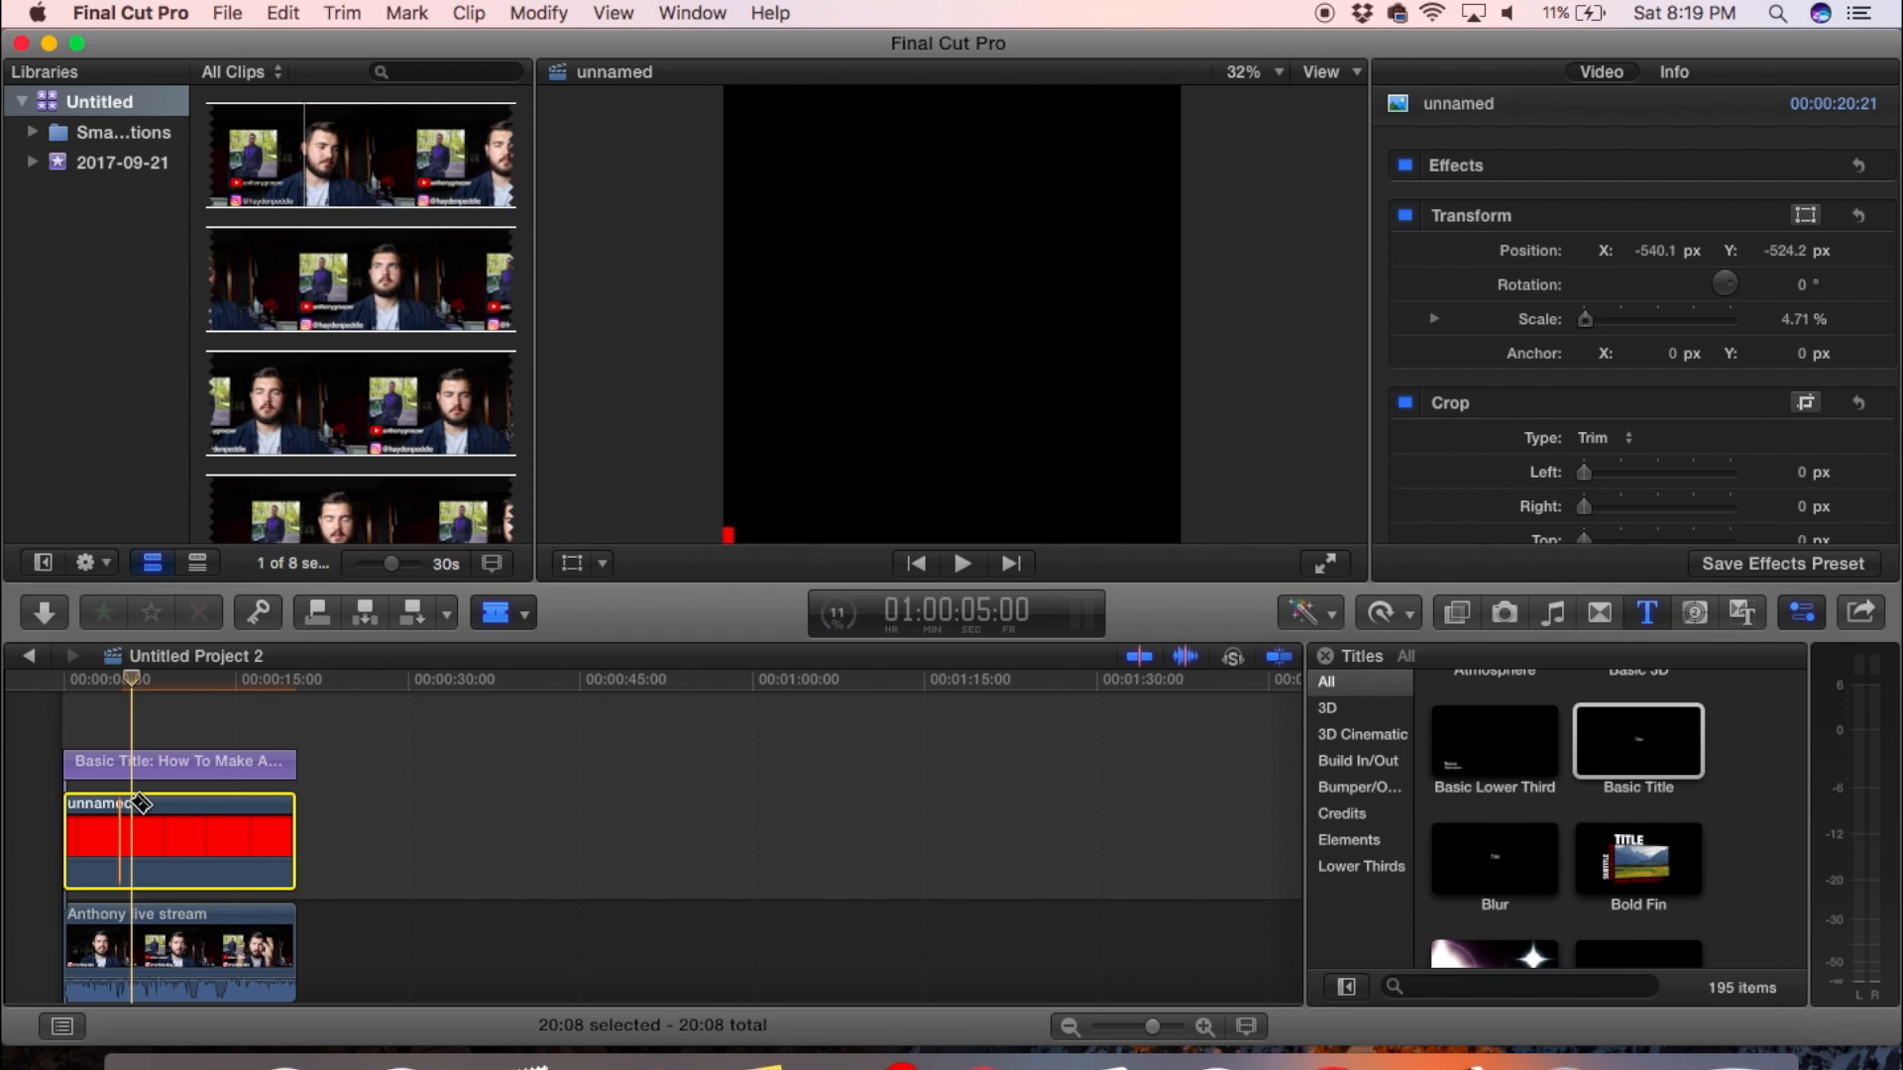
pyautogui.press('super+b')
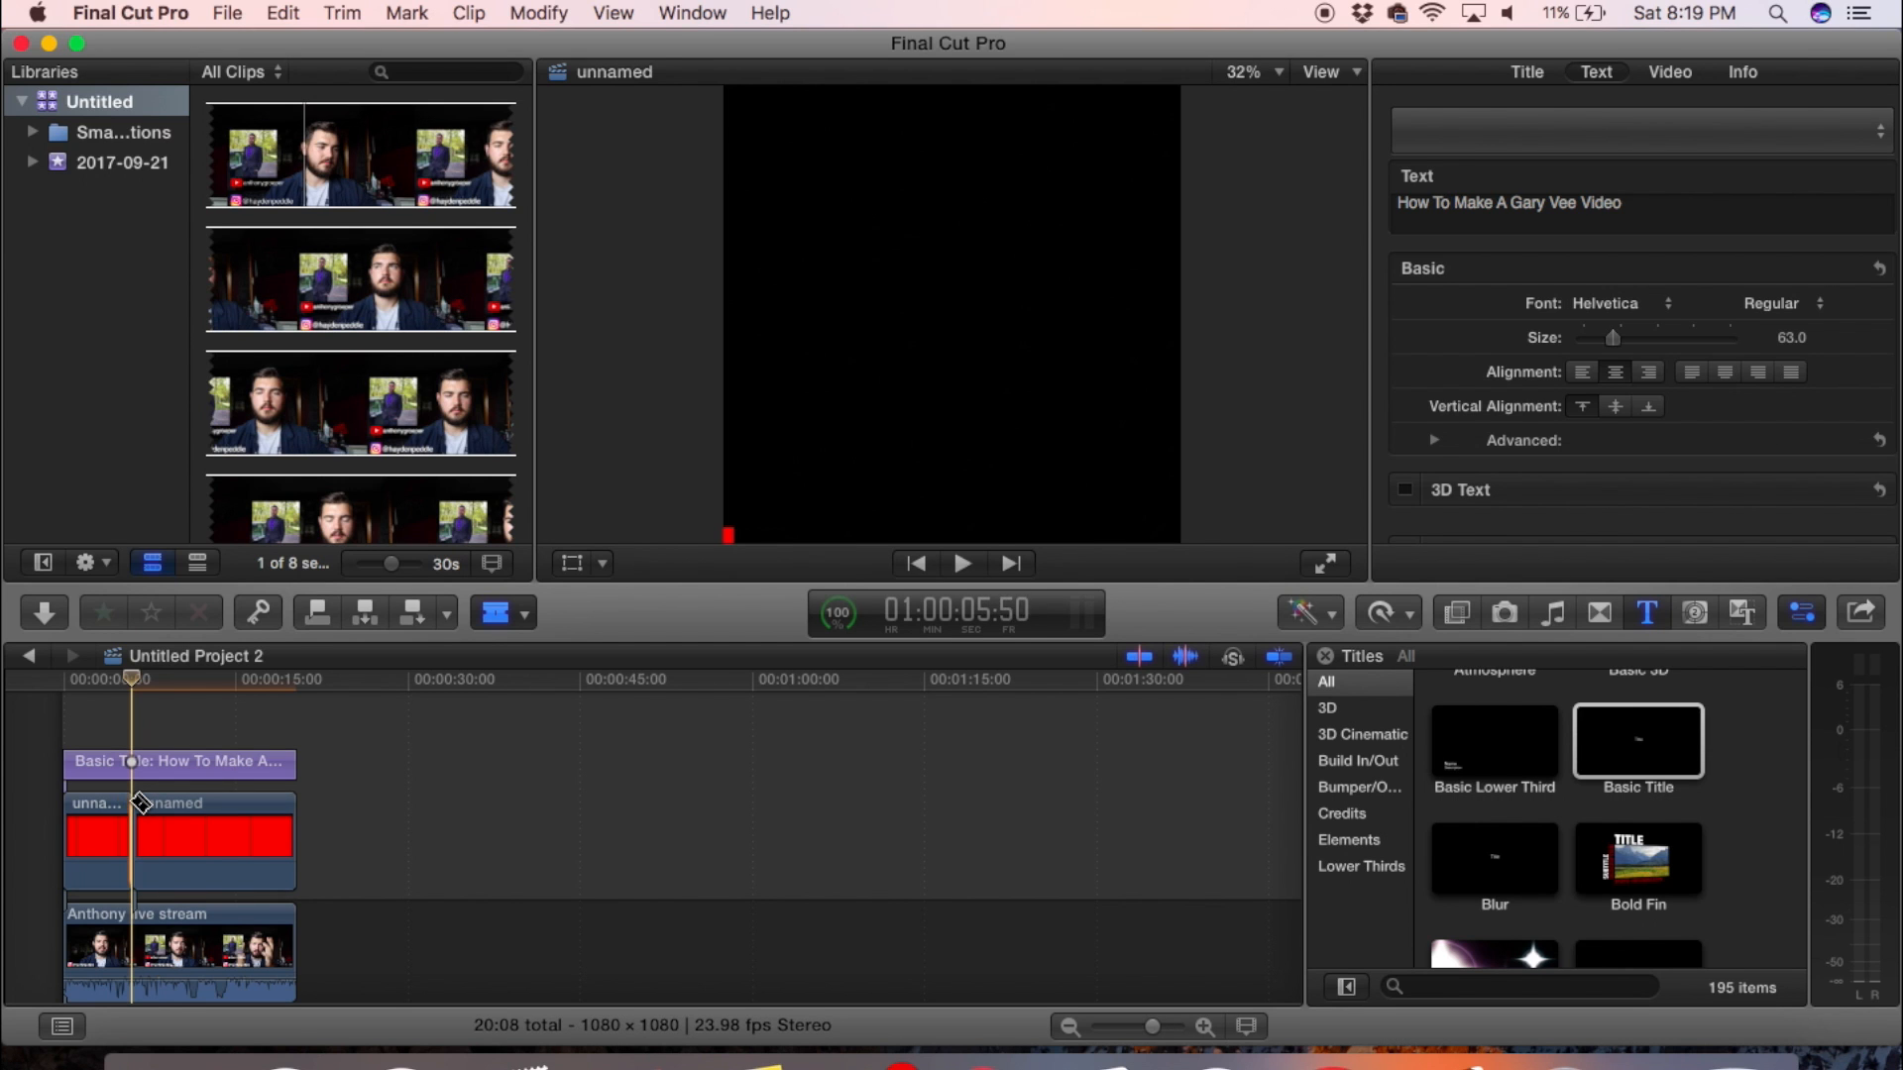
pyautogui.click(186, 841)
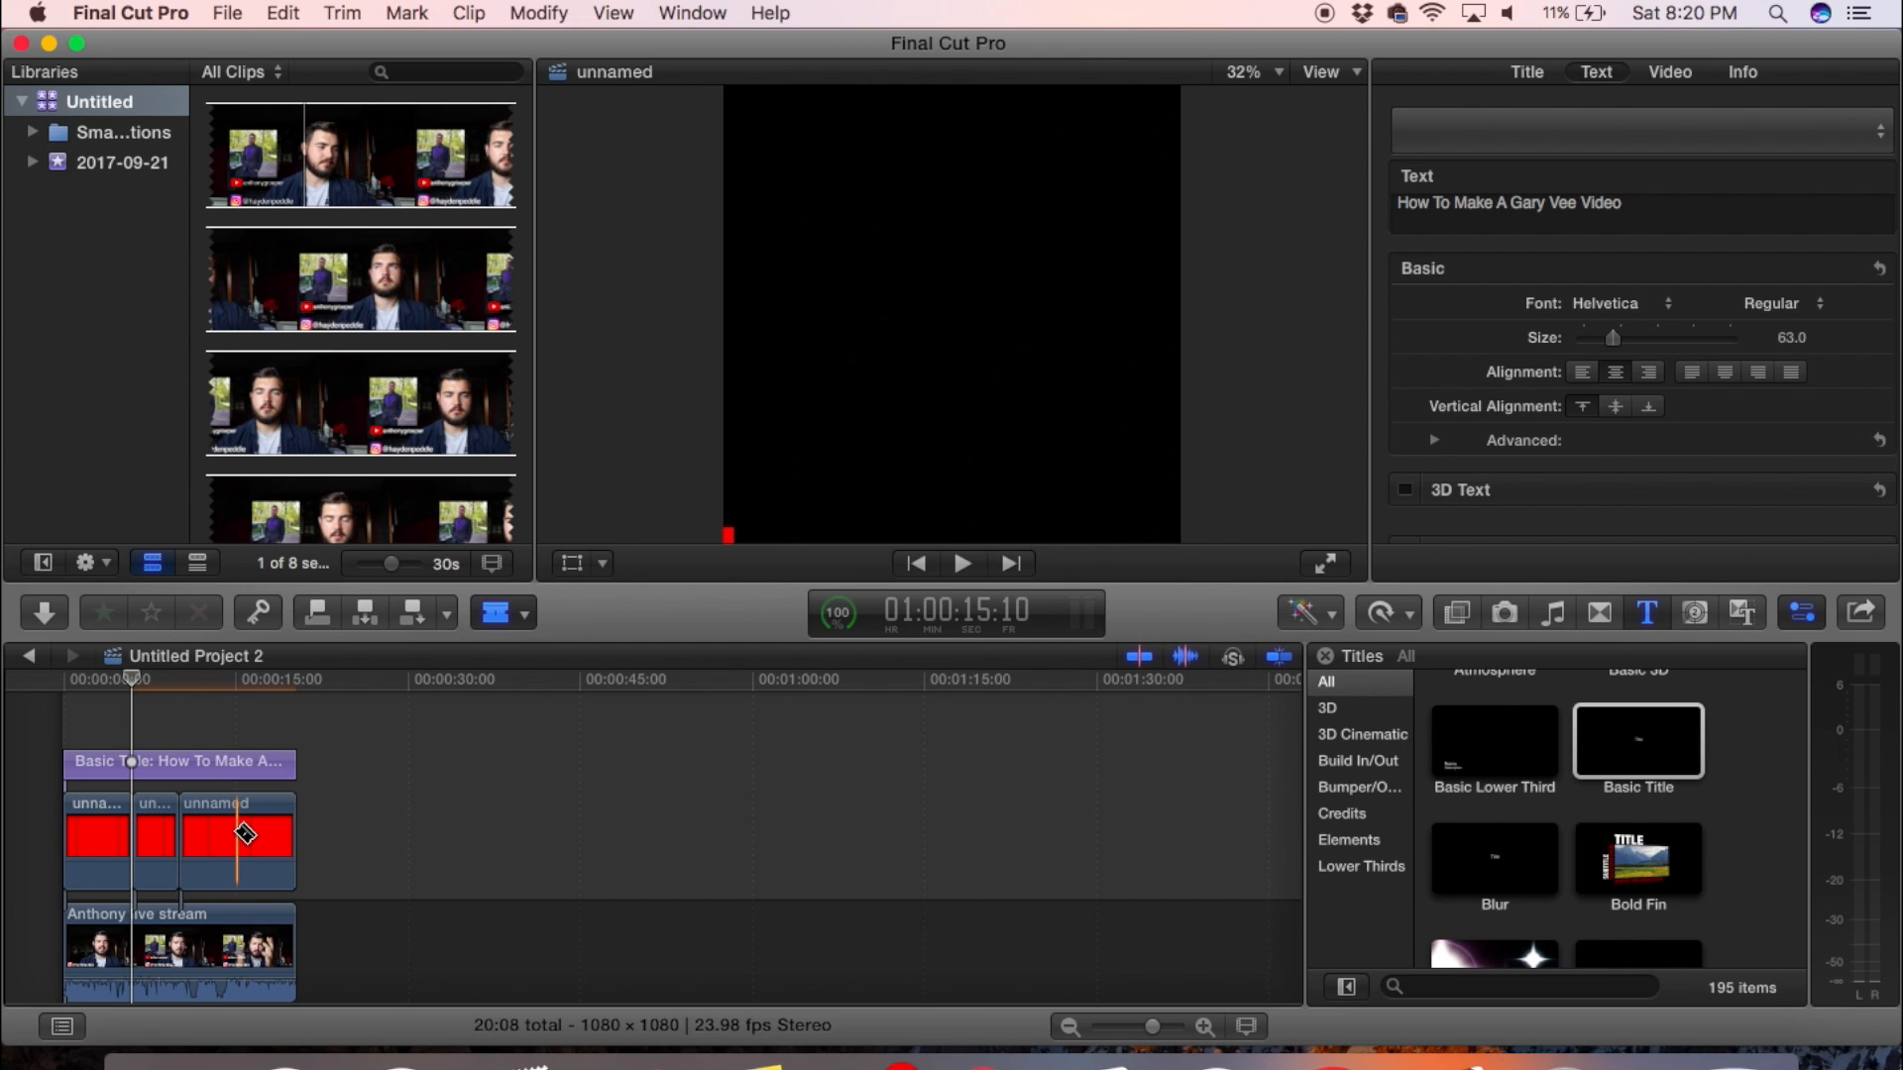
pyautogui.click(236, 836)
pyautogui.press('a')
# - Transform the first red segment by moving its block to the frame's upper-right corner, about X 539.9, Y 523.3 px
pyautogui.click(111, 698)
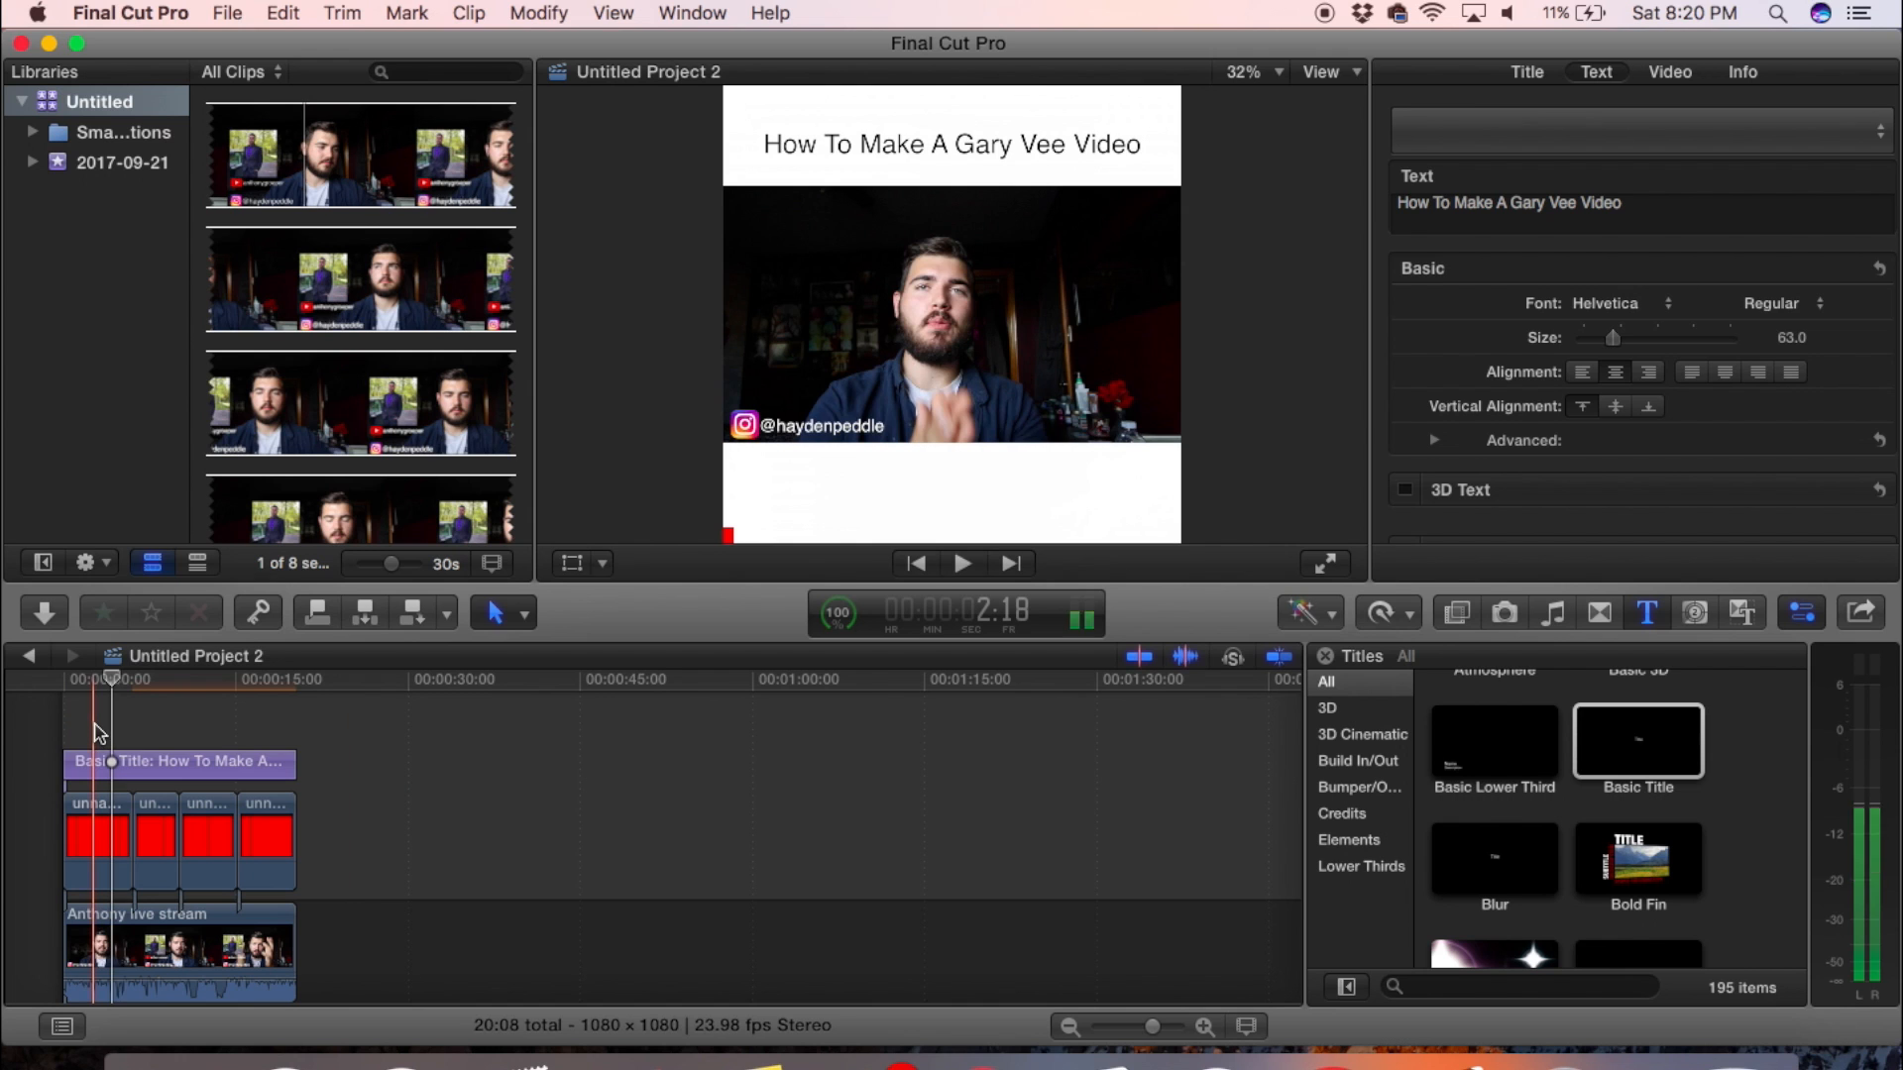
pyautogui.click(100, 864)
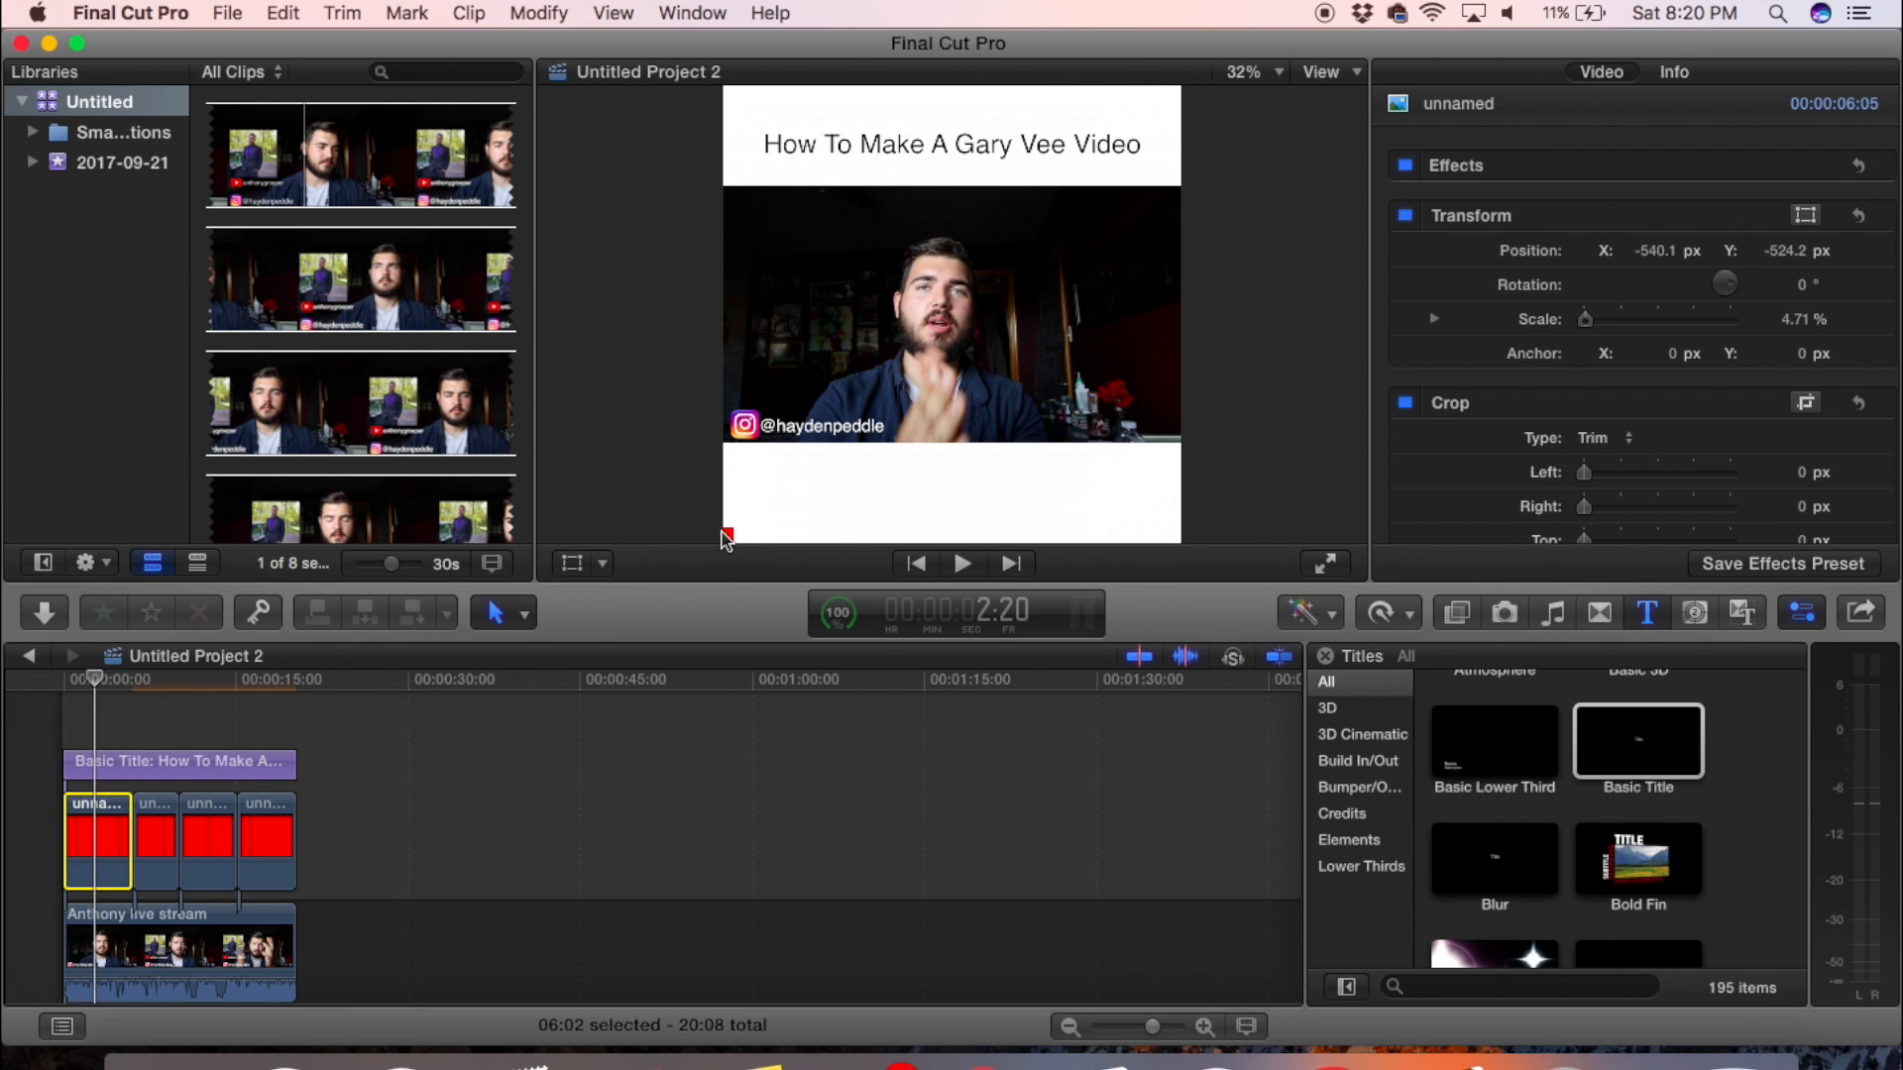
pyautogui.click(571, 562)
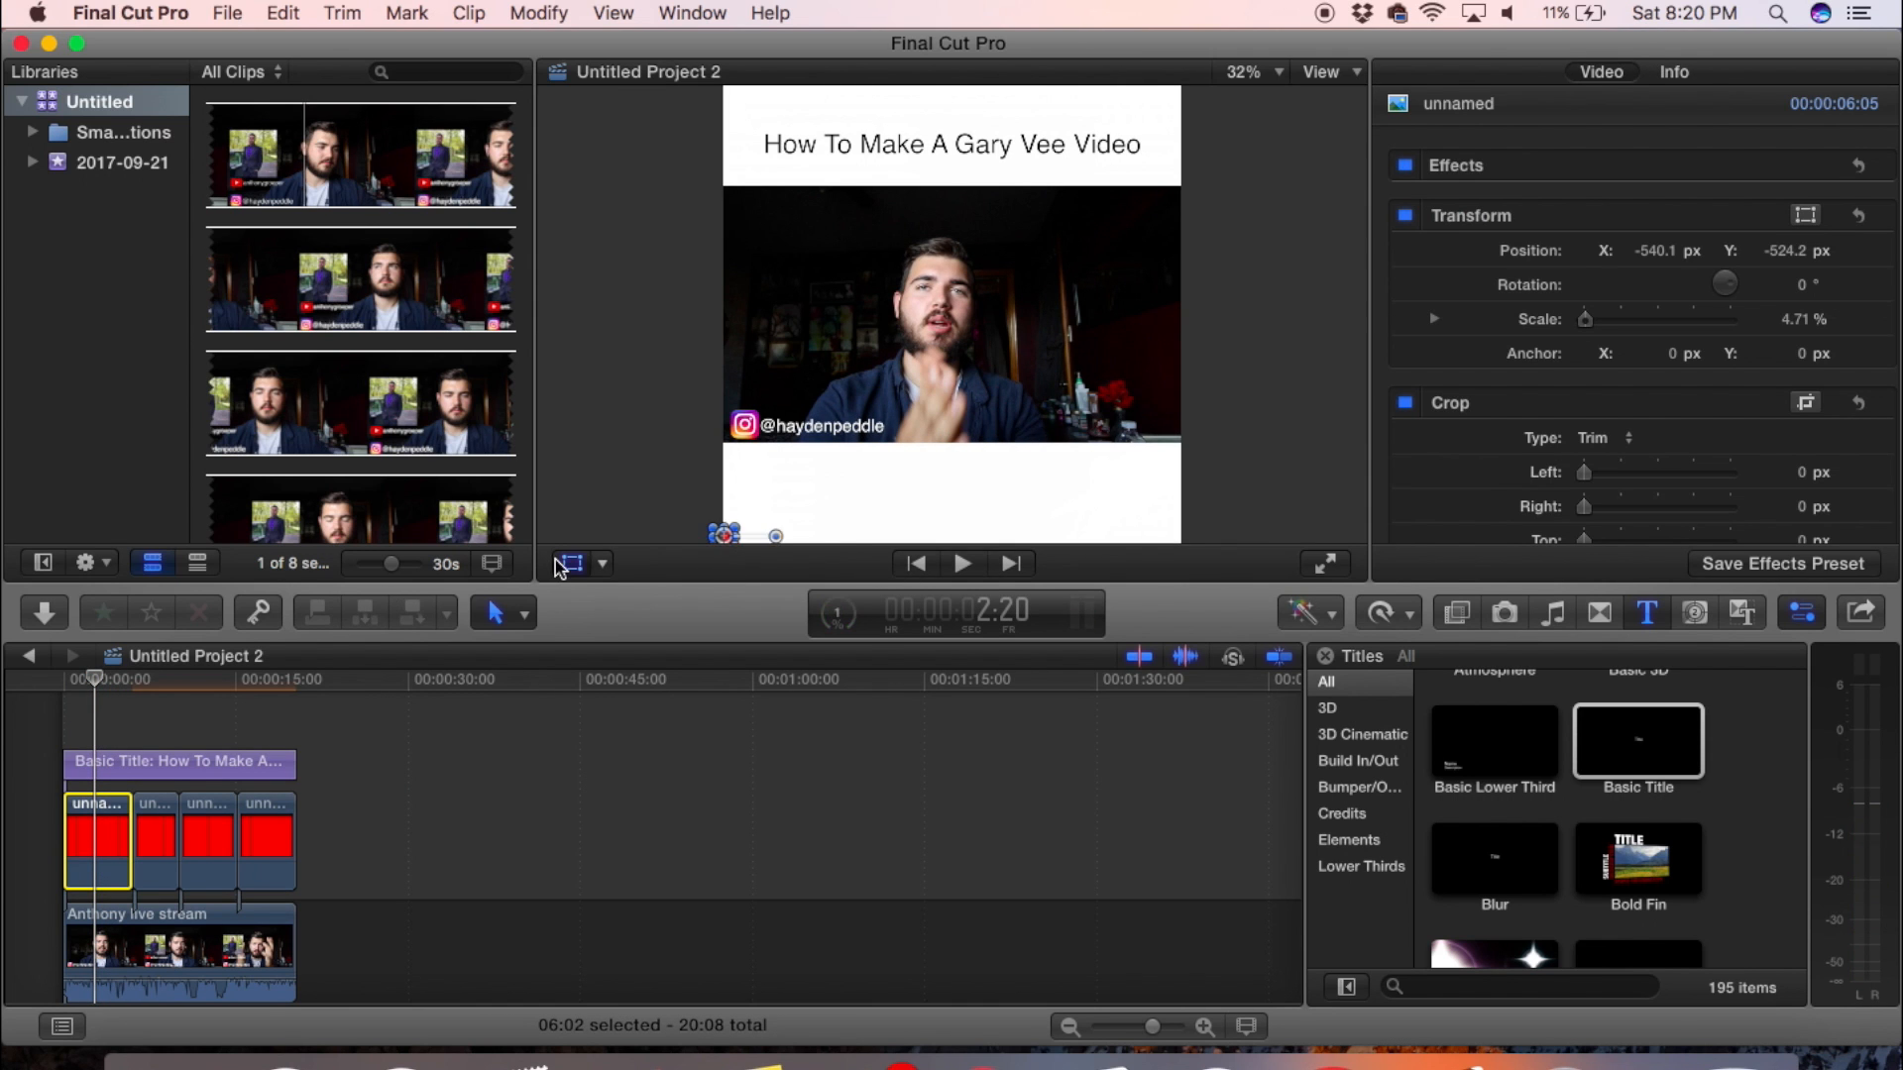
pyautogui.moveTo(728, 543); pyautogui.dragTo(1181, 96)
# - Keyframe the first segment's transform at its start and stretch it across the frame's upper edge at 6:01, scaled to about 202.98%
pyautogui.click(63, 682)
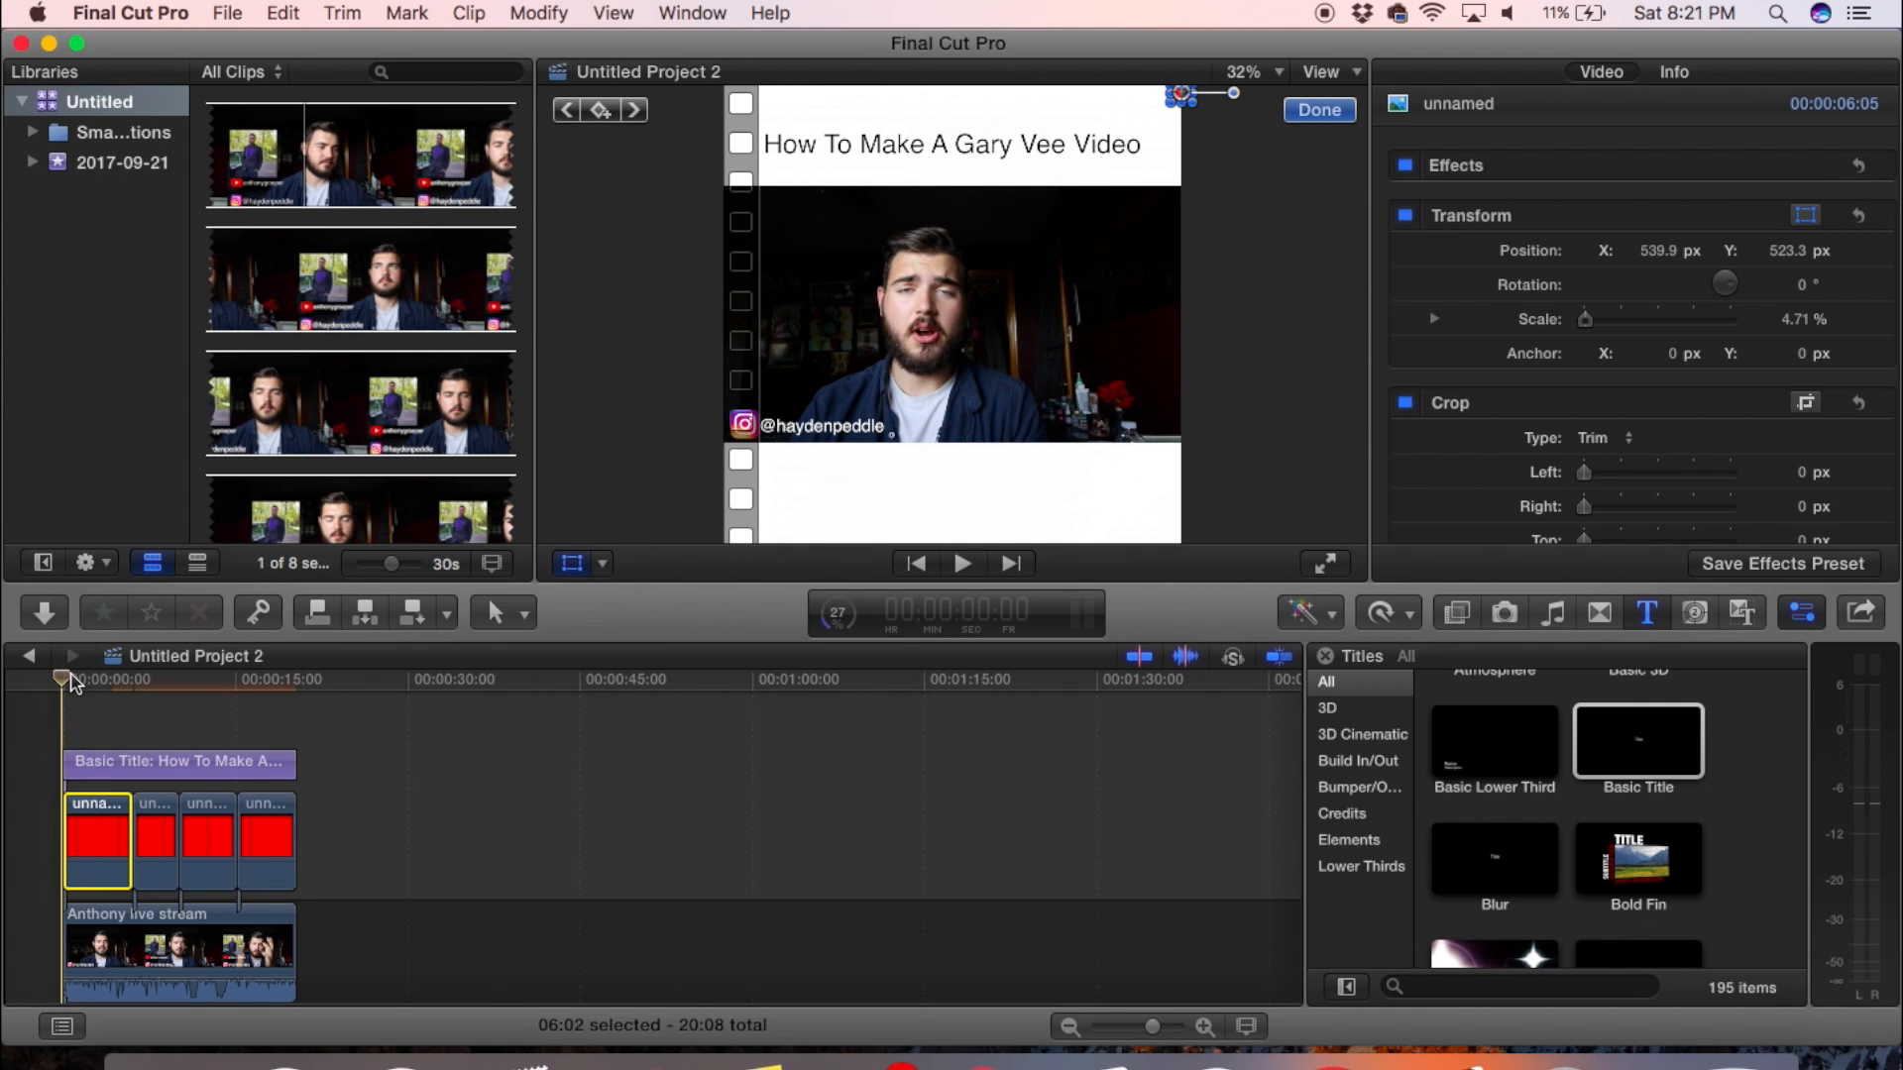
pyautogui.click(602, 111)
pyautogui.click(126, 759)
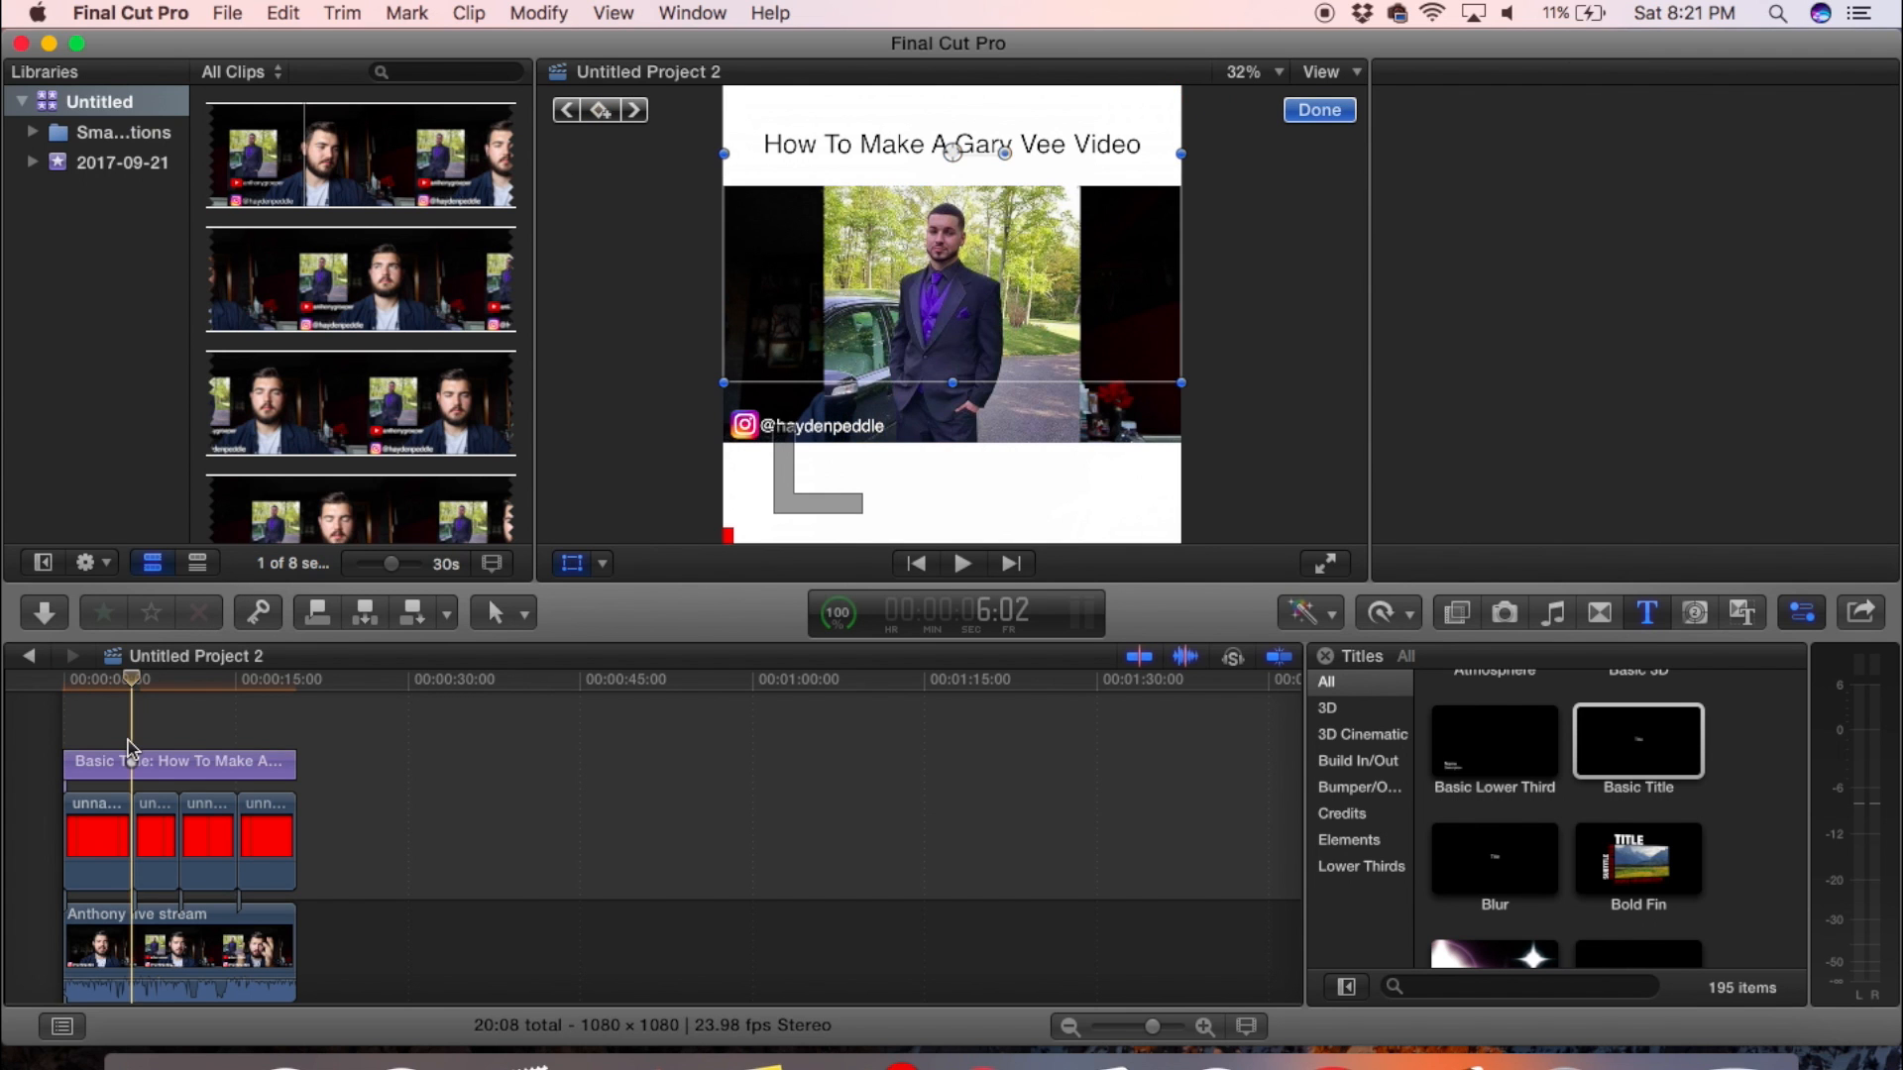
pyautogui.click(117, 840)
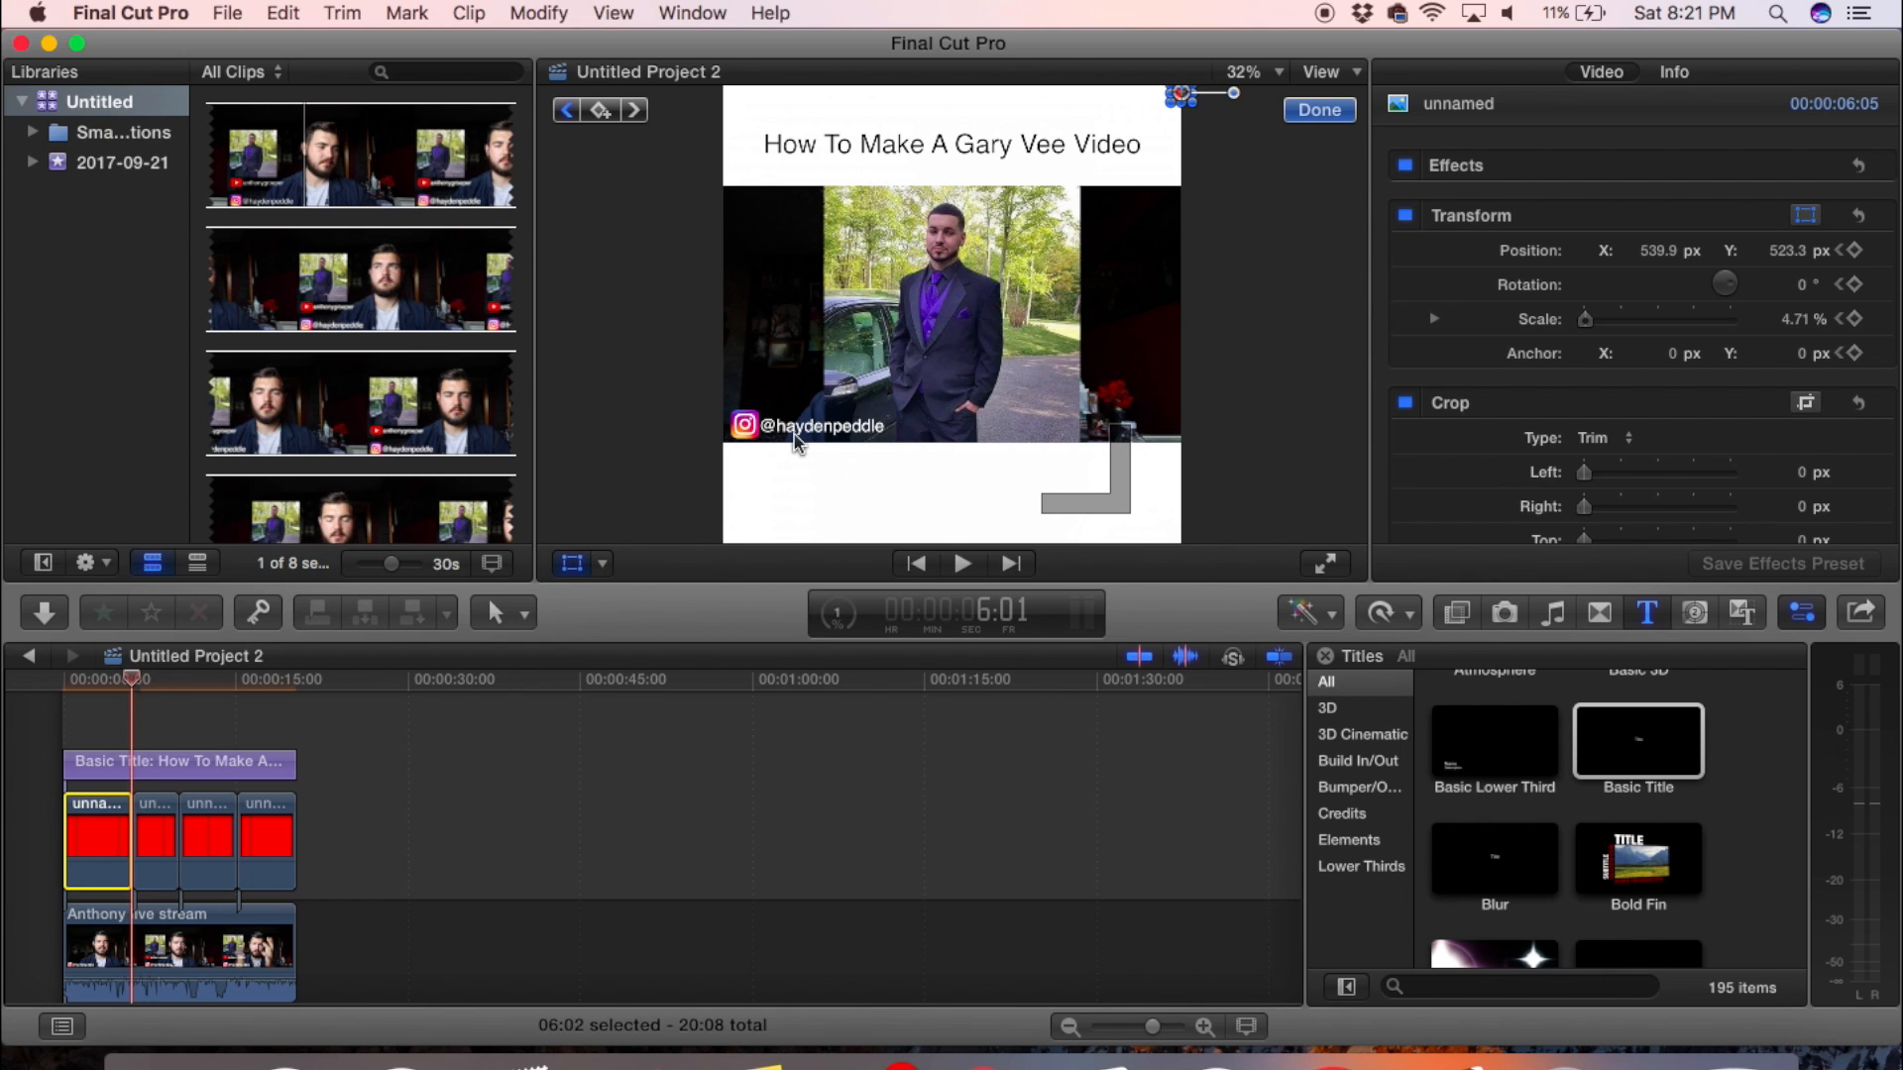
pyautogui.moveTo(1179, 96); pyautogui.dragTo(716, 117)
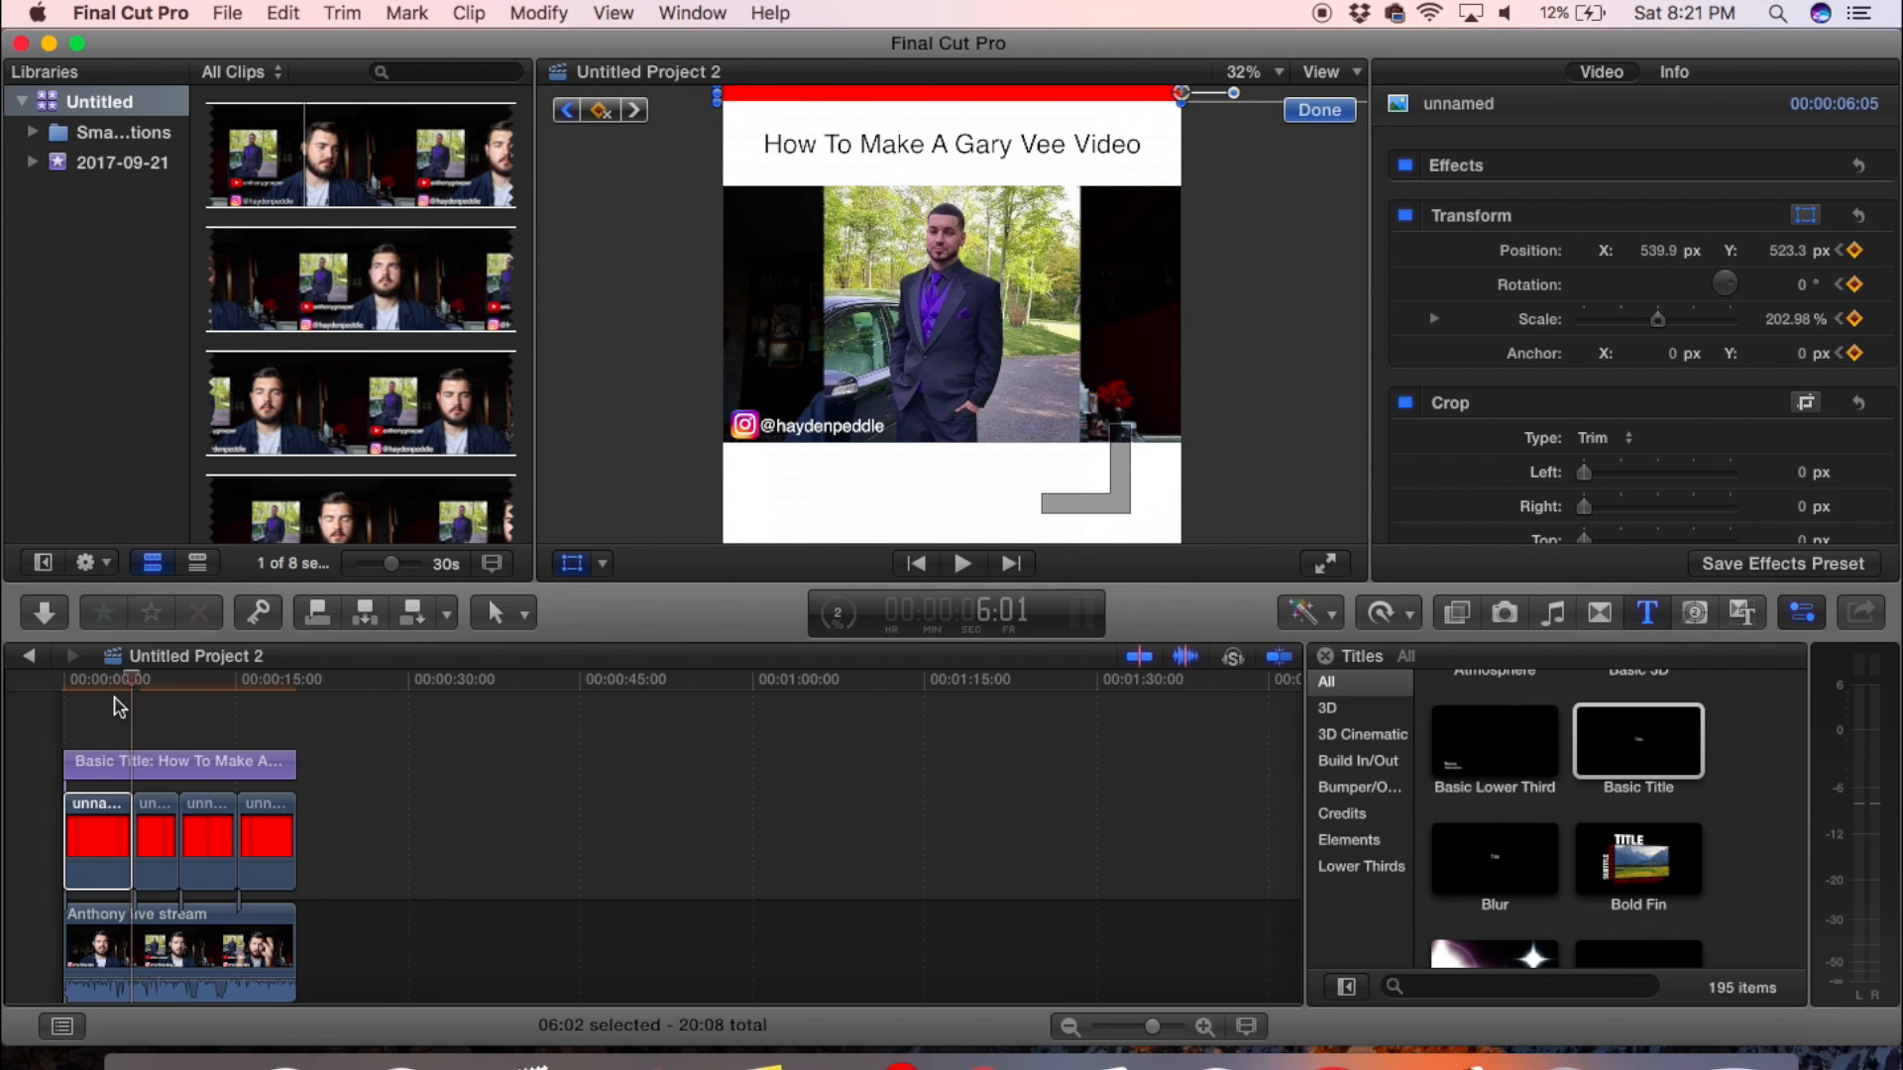
# - Play the first red segment from the start to review its animation along the frame's upper edge
pyautogui.click(71, 698)
pyautogui.press('space')
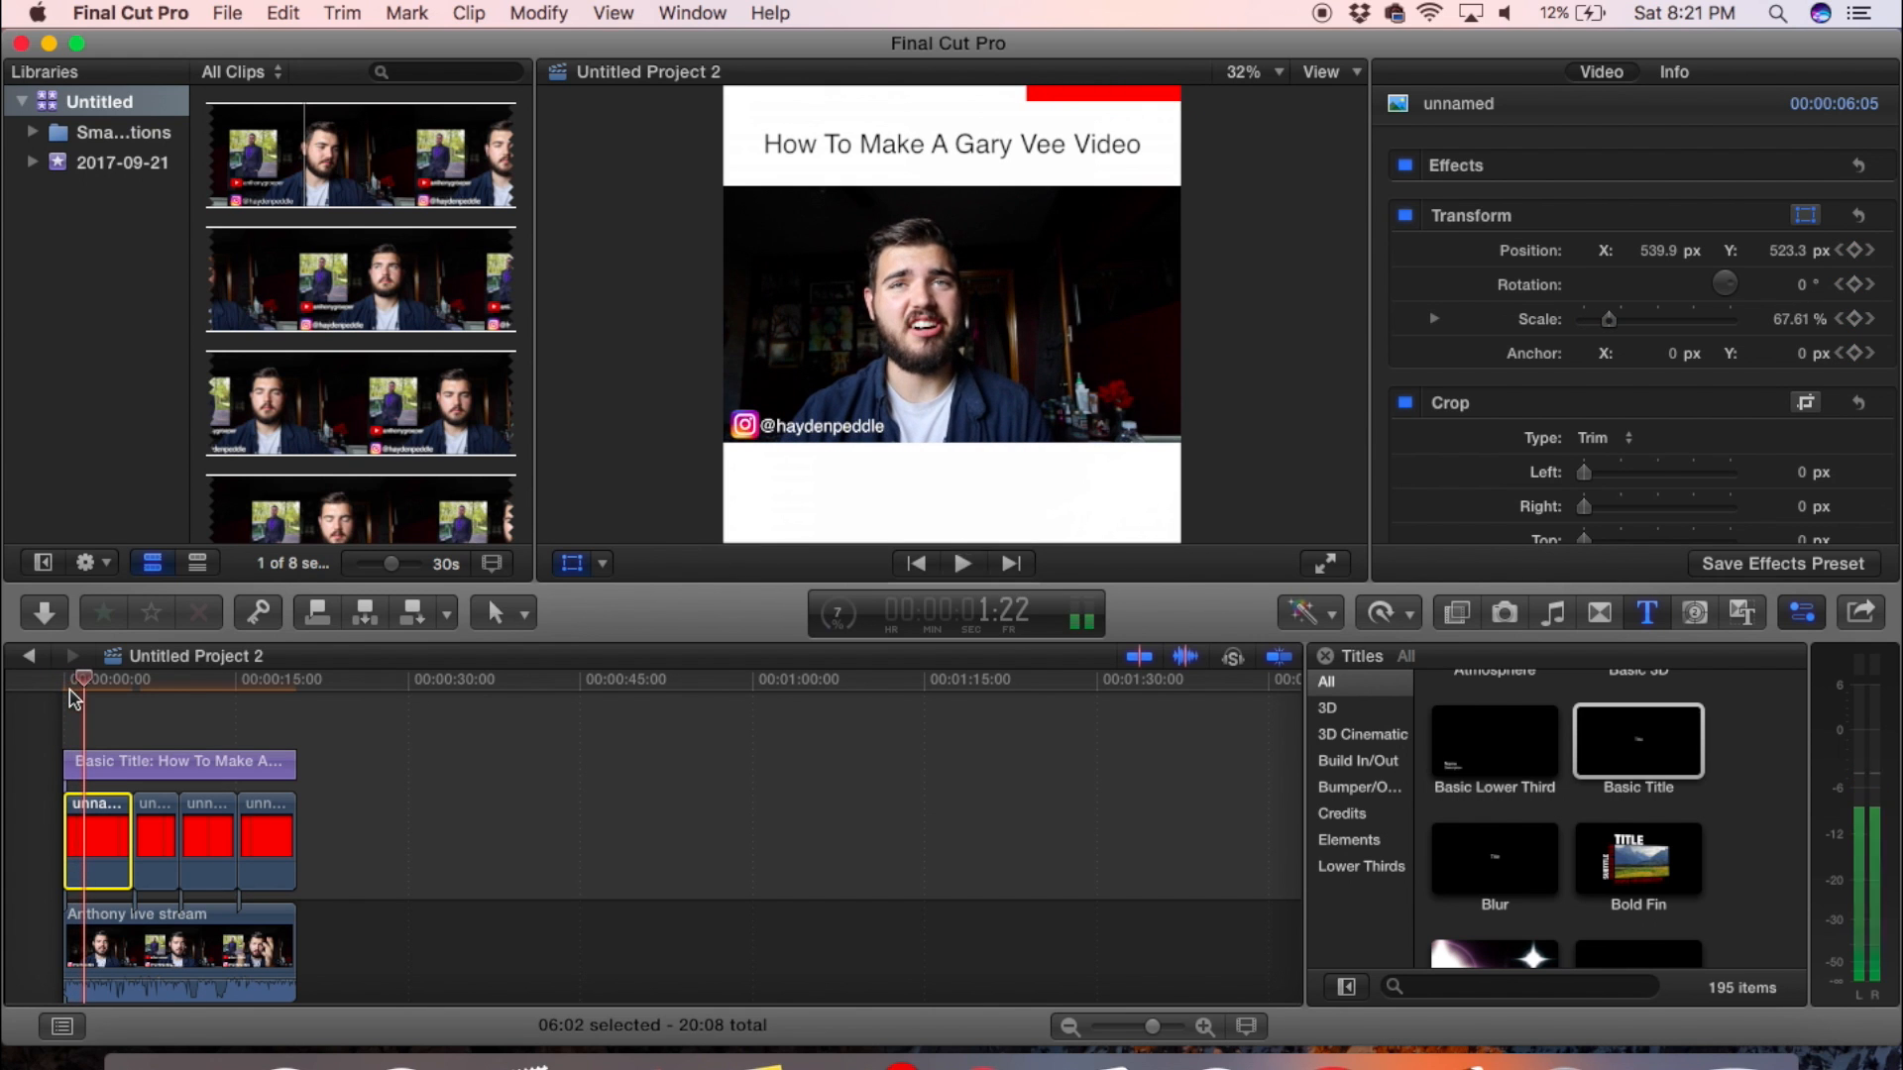
pyautogui.press('space')
# - Move the second red segment's block to the frame's upper-left corner, about X -522.1, Y 540.1 px, and rotate it to about -89.8°
pyautogui.press('Down')
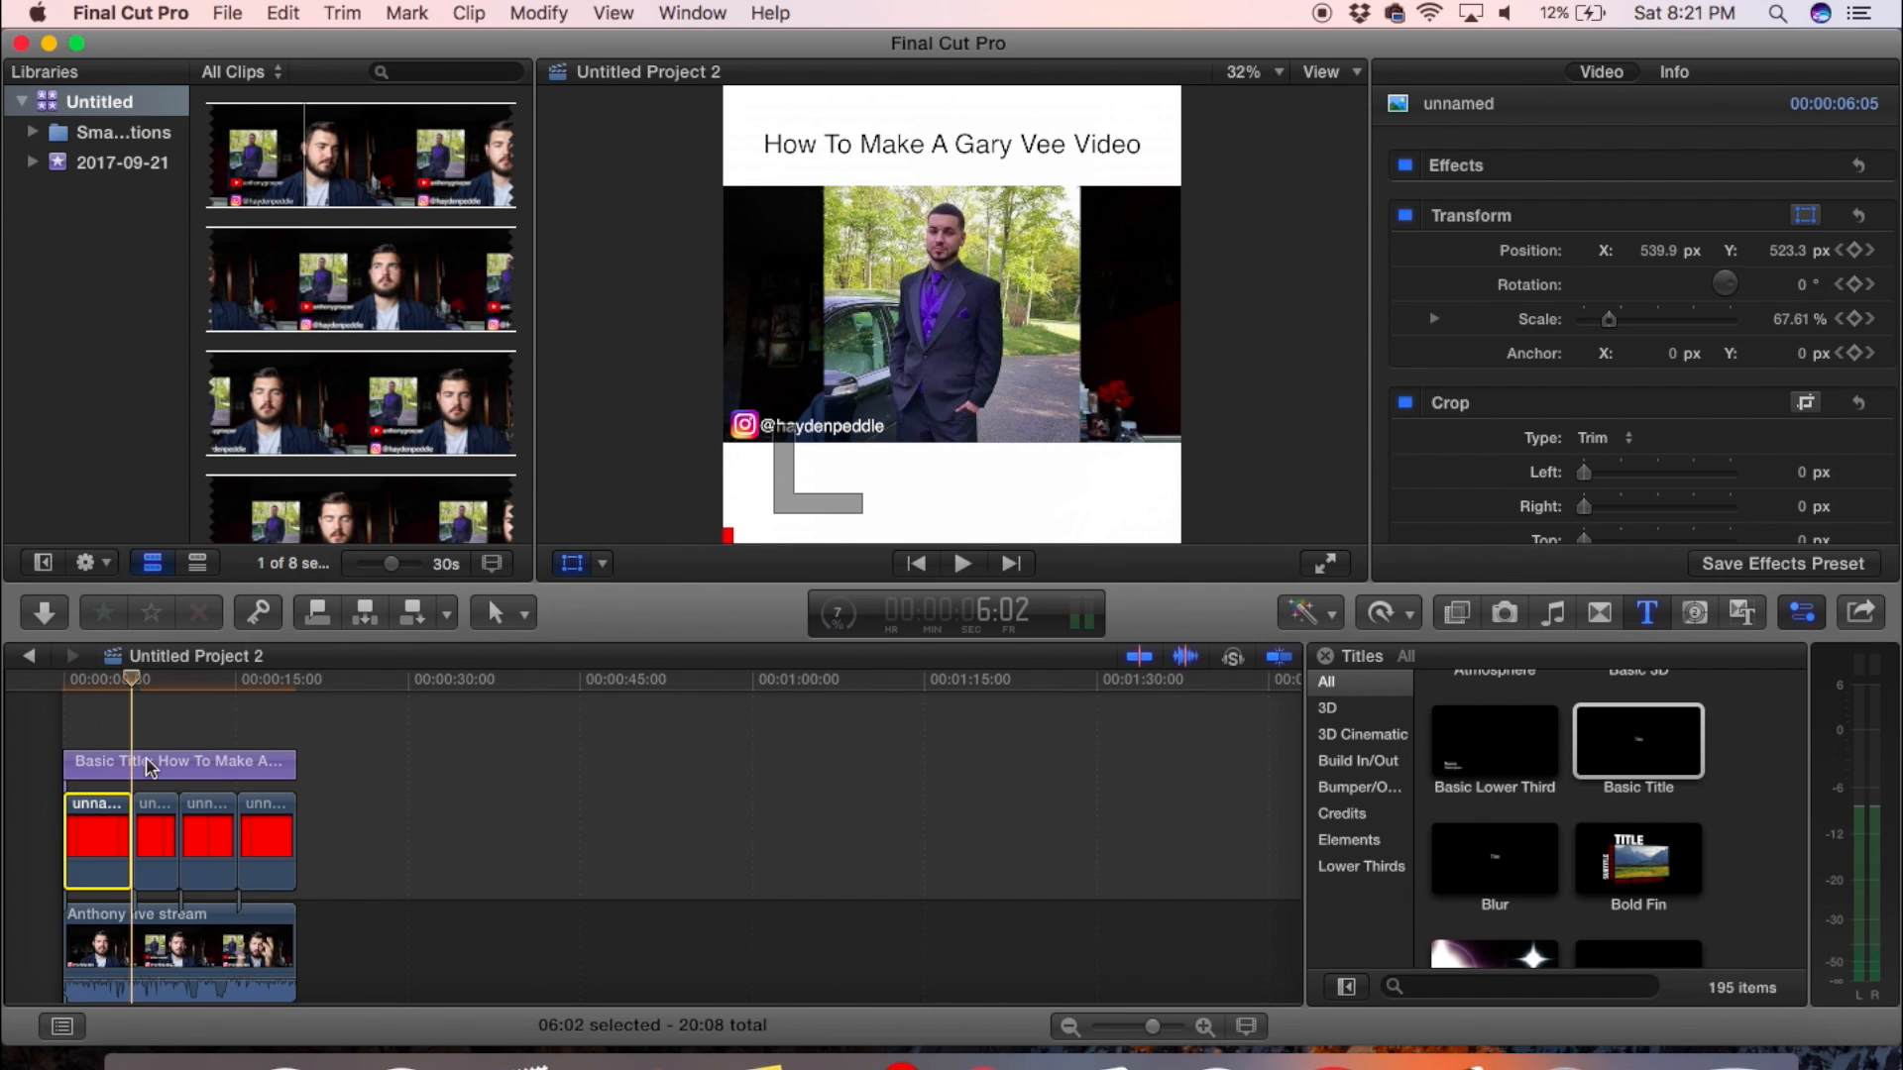
pyautogui.click(155, 840)
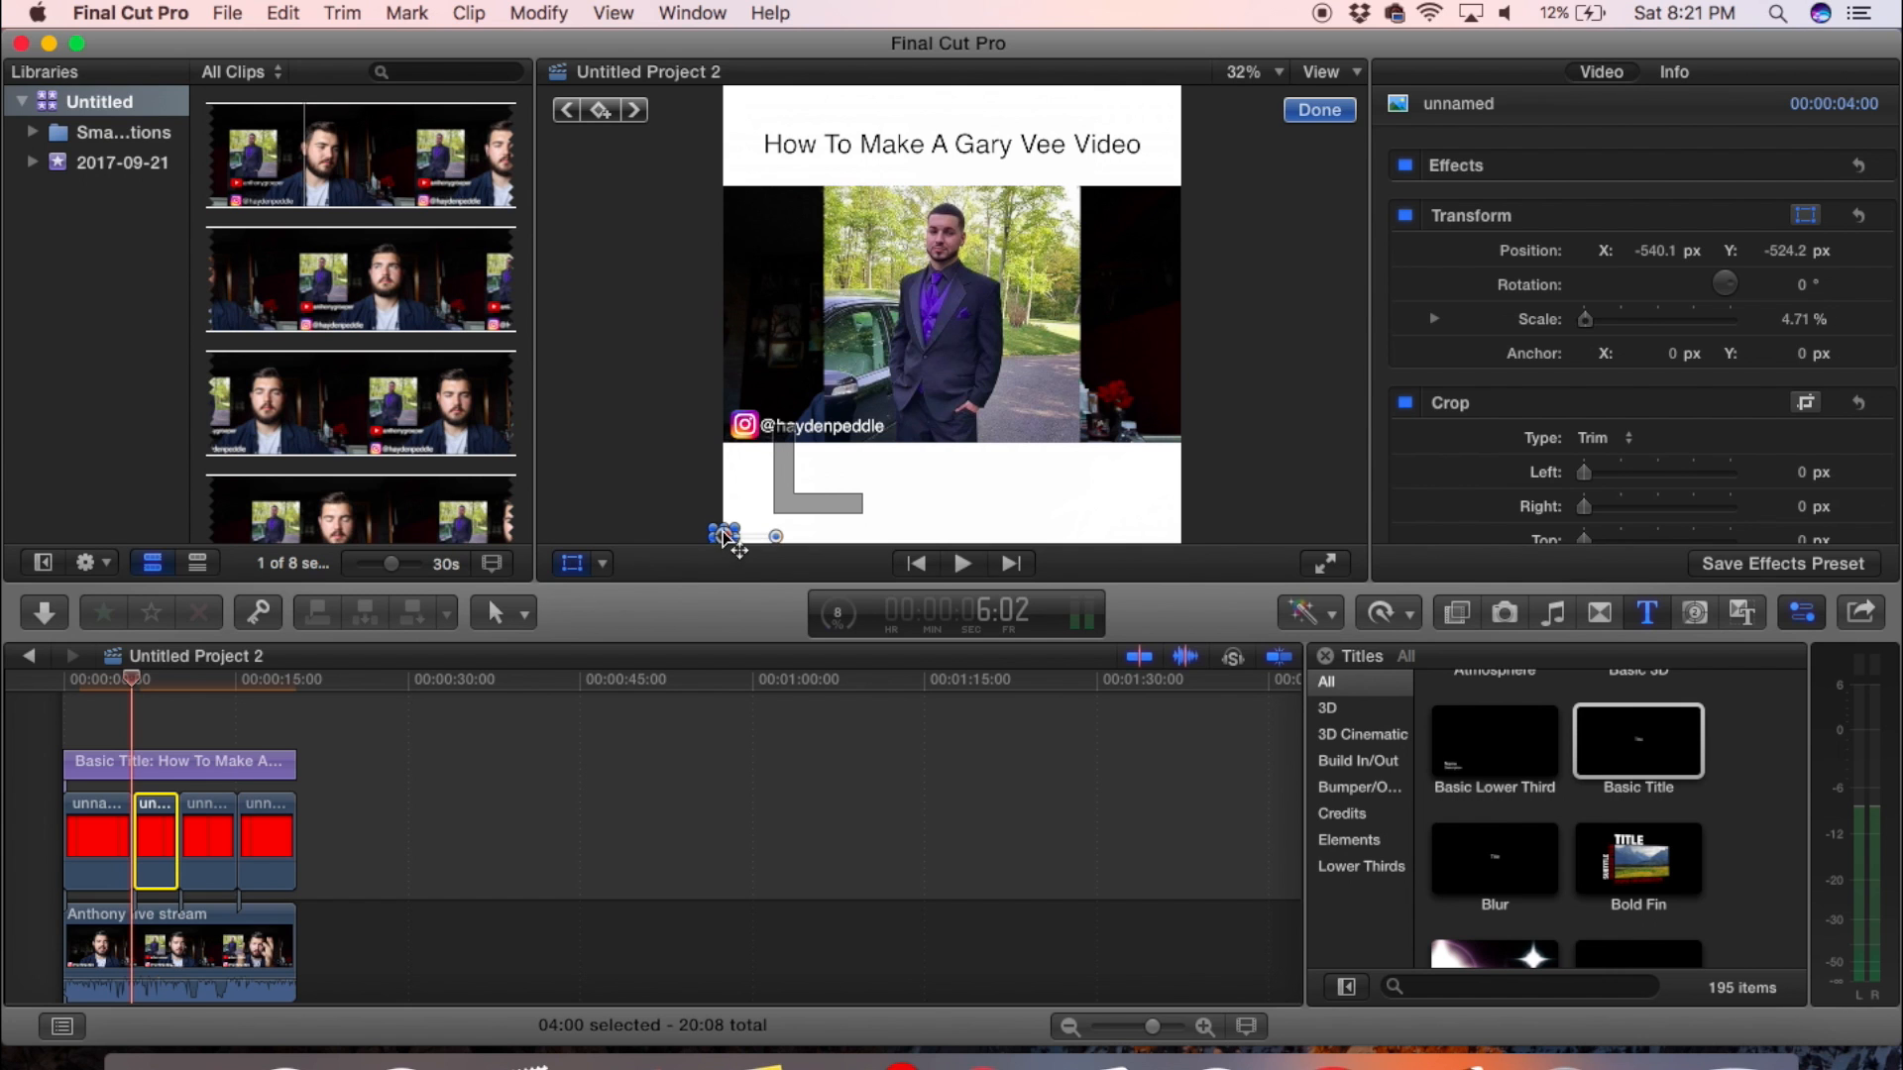
pyautogui.moveTo(731, 541); pyautogui.dragTo(730, 94)
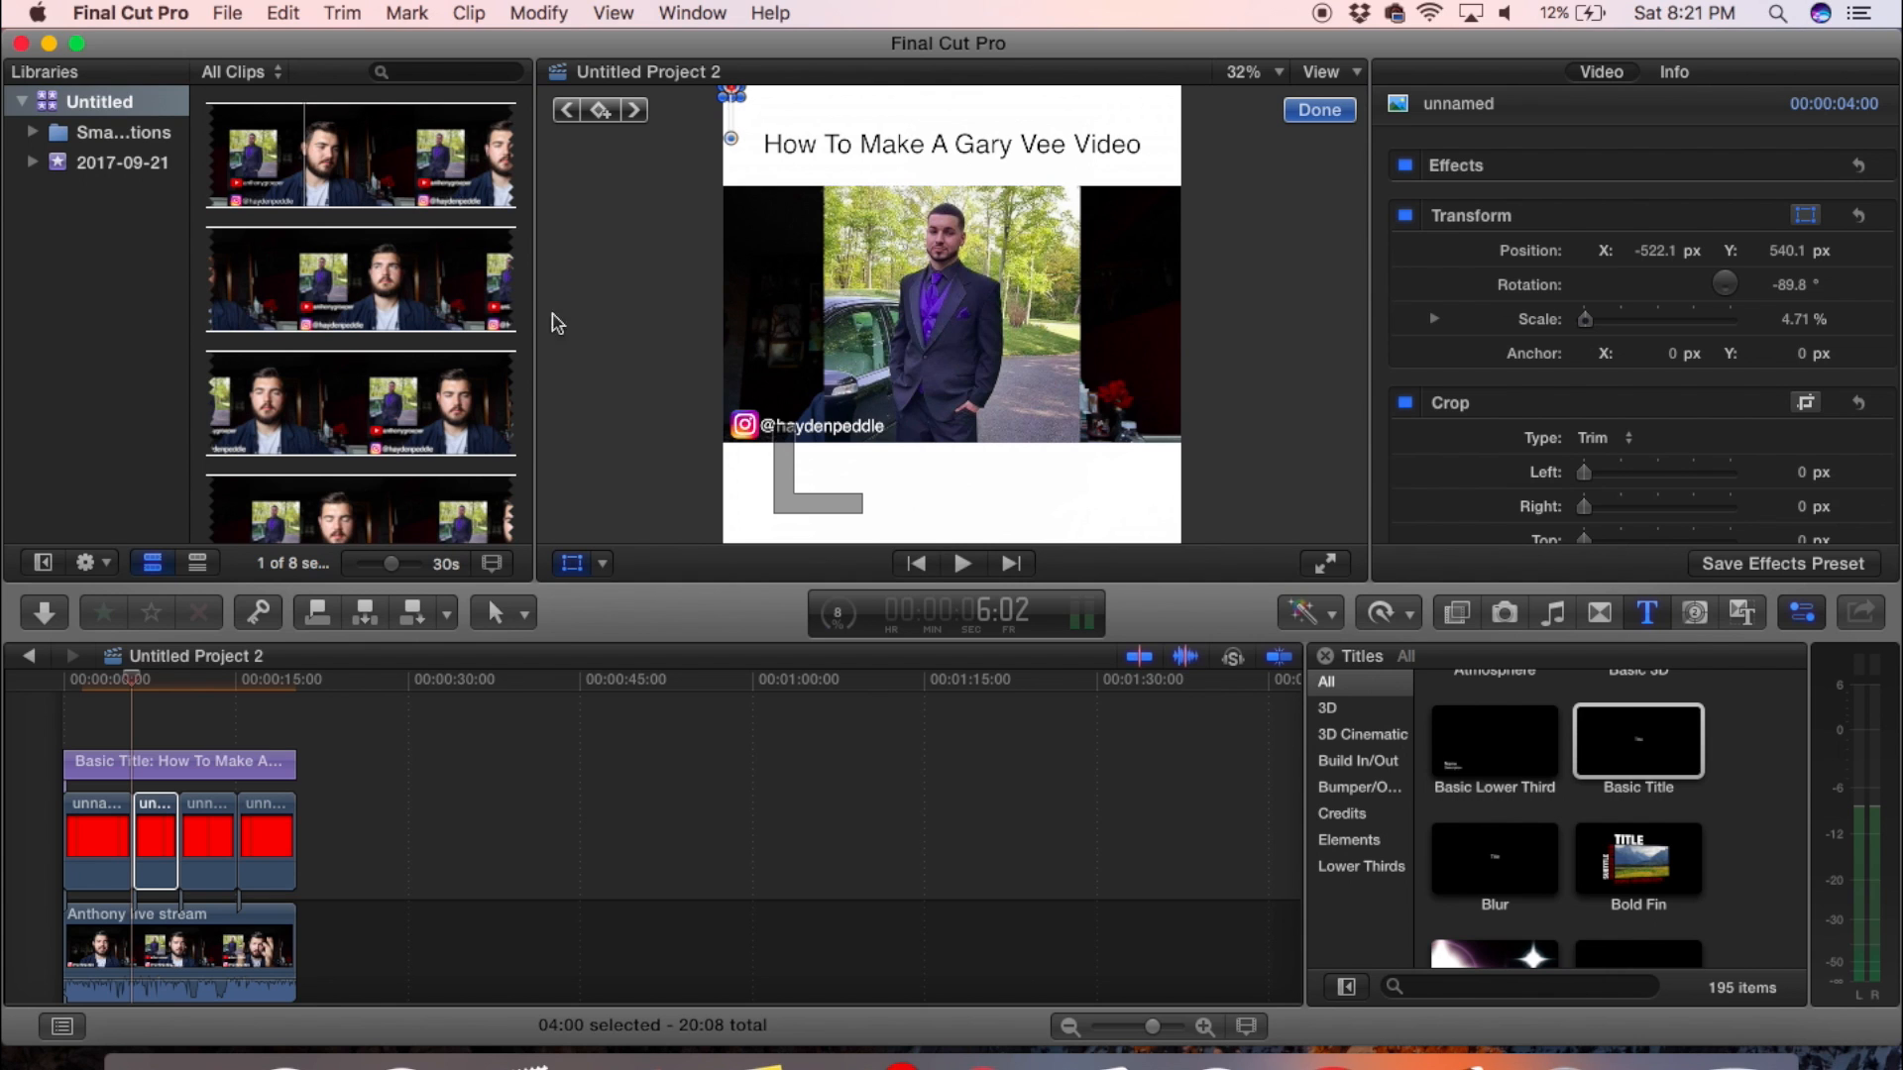
# - Keyframe the second segment's transform at its start and stretch it down the frame's left edge at 10:01, scaled to about 208.09%
pyautogui.click(596, 110)
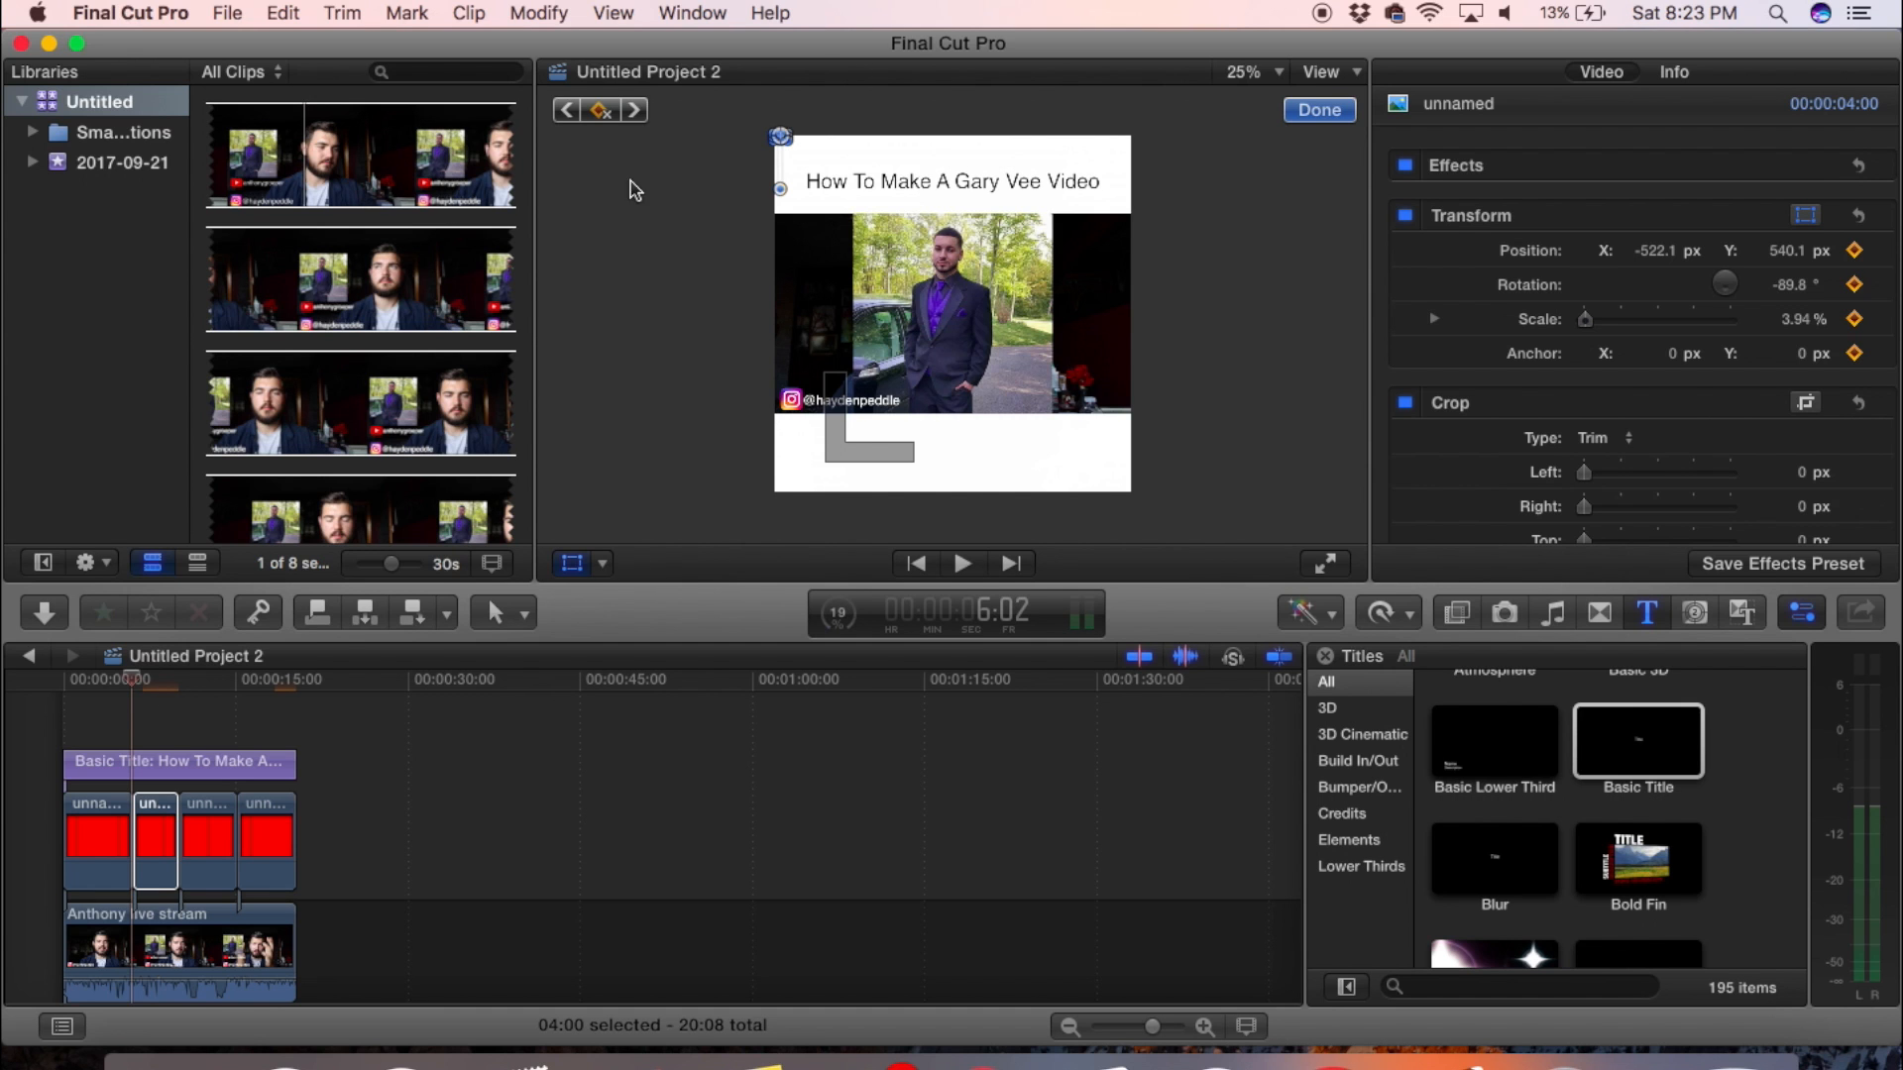
pyautogui.click(607, 115)
pyautogui.click(178, 709)
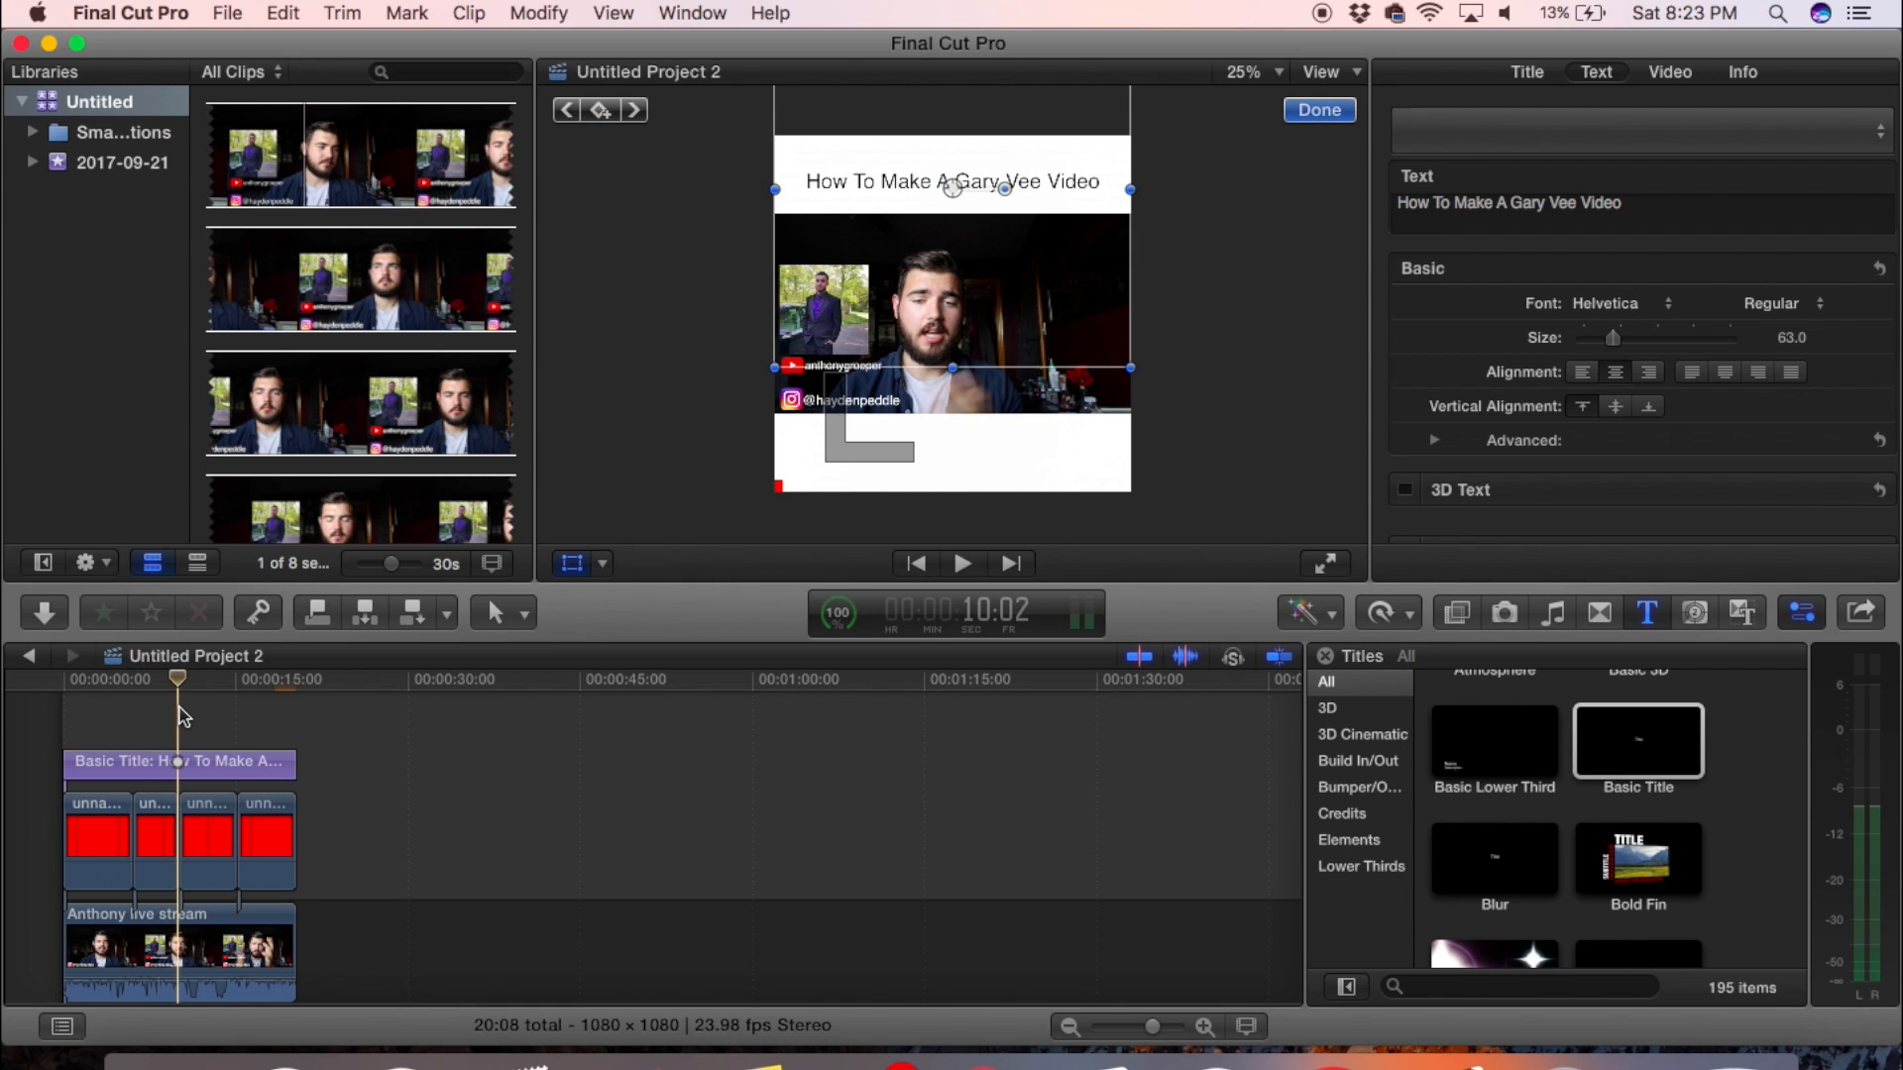
pyautogui.press('Left')
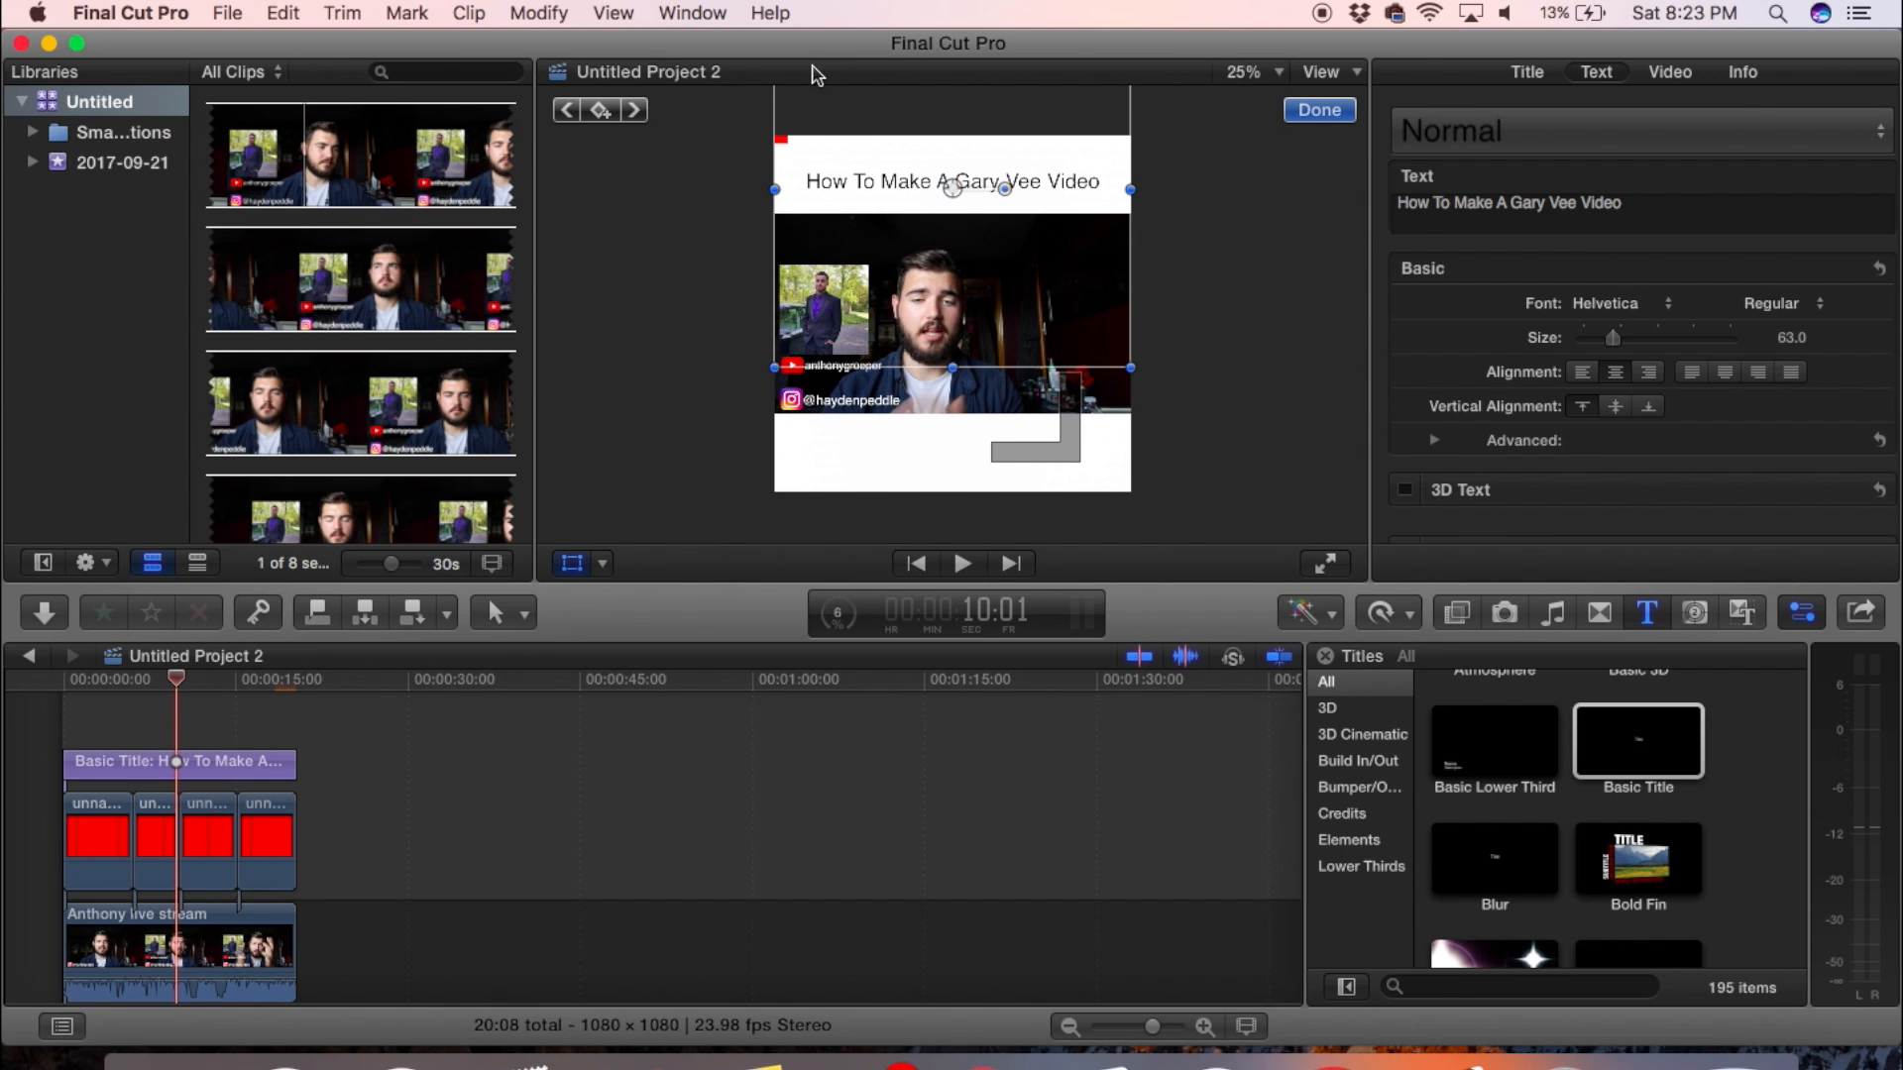
pyautogui.click(159, 832)
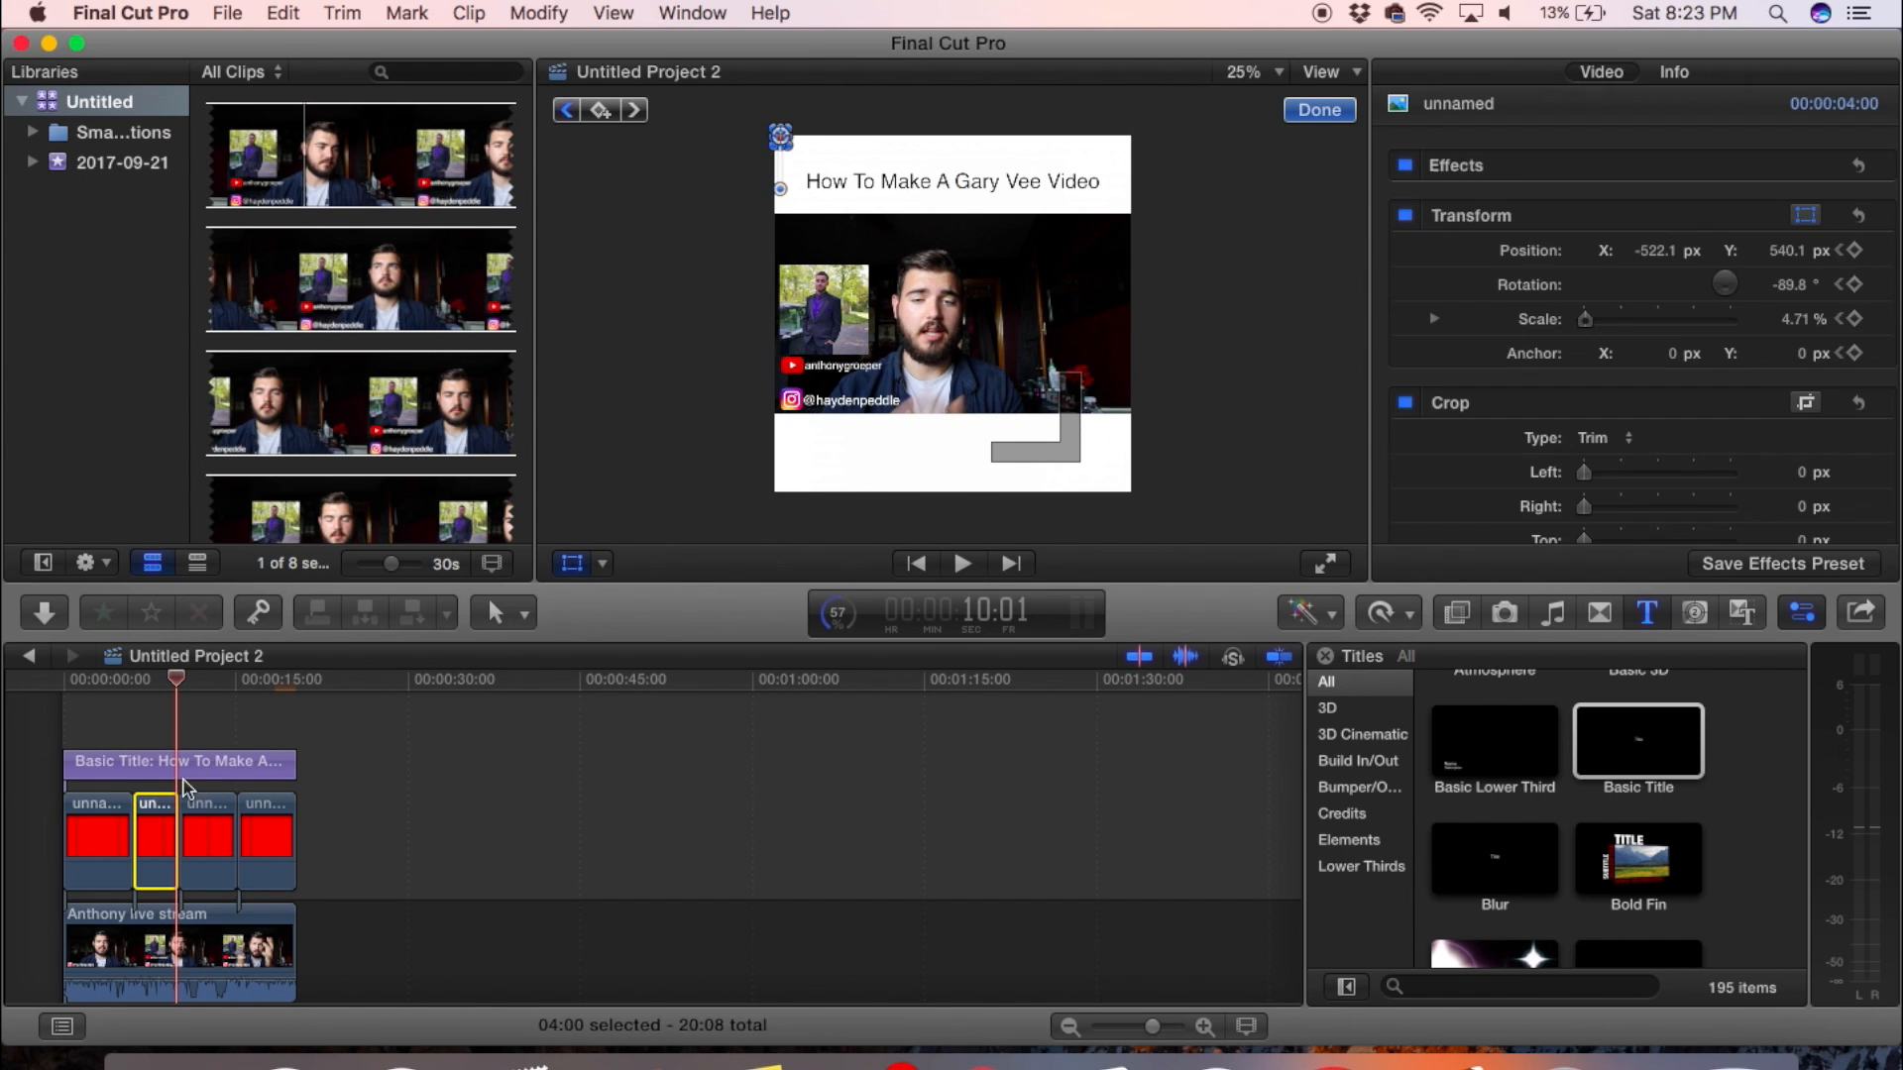
pyautogui.click(602, 565)
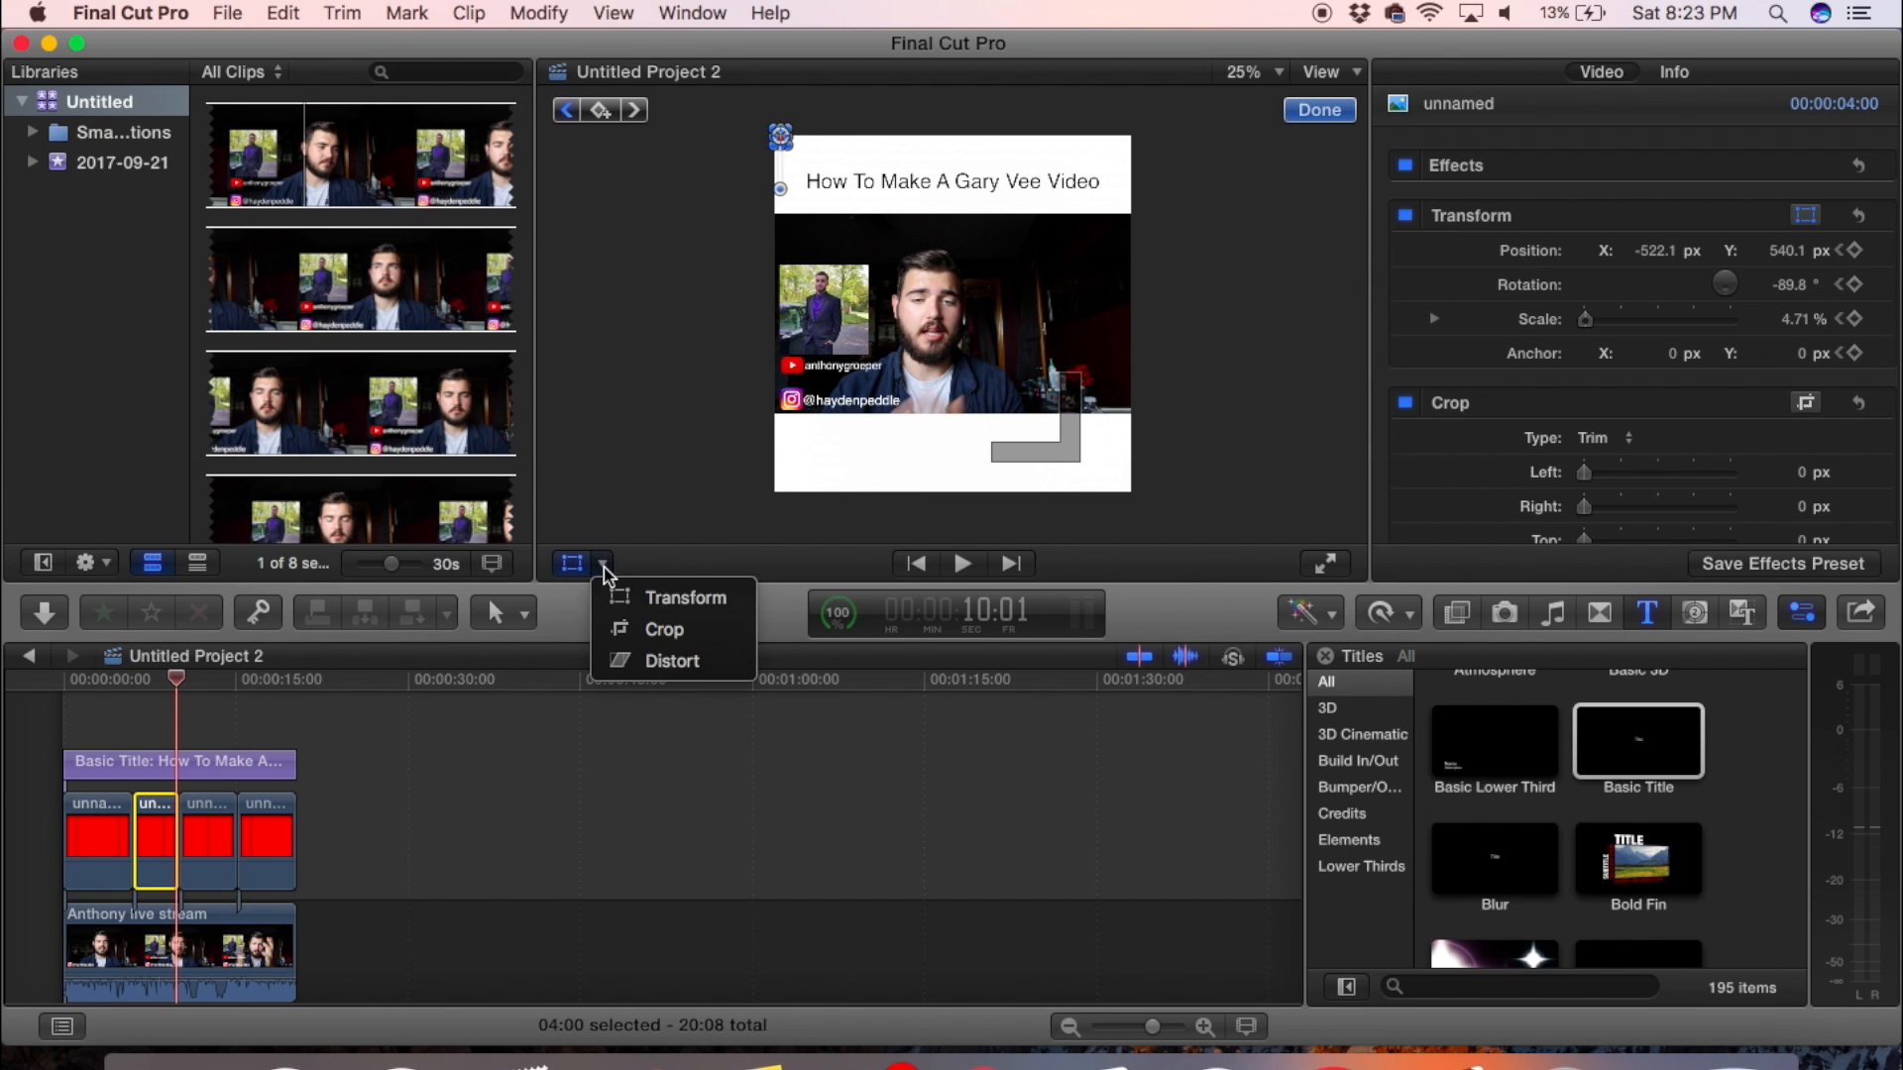
pyautogui.click(636, 601)
pyautogui.moveTo(781, 137); pyautogui.dragTo(779, 507)
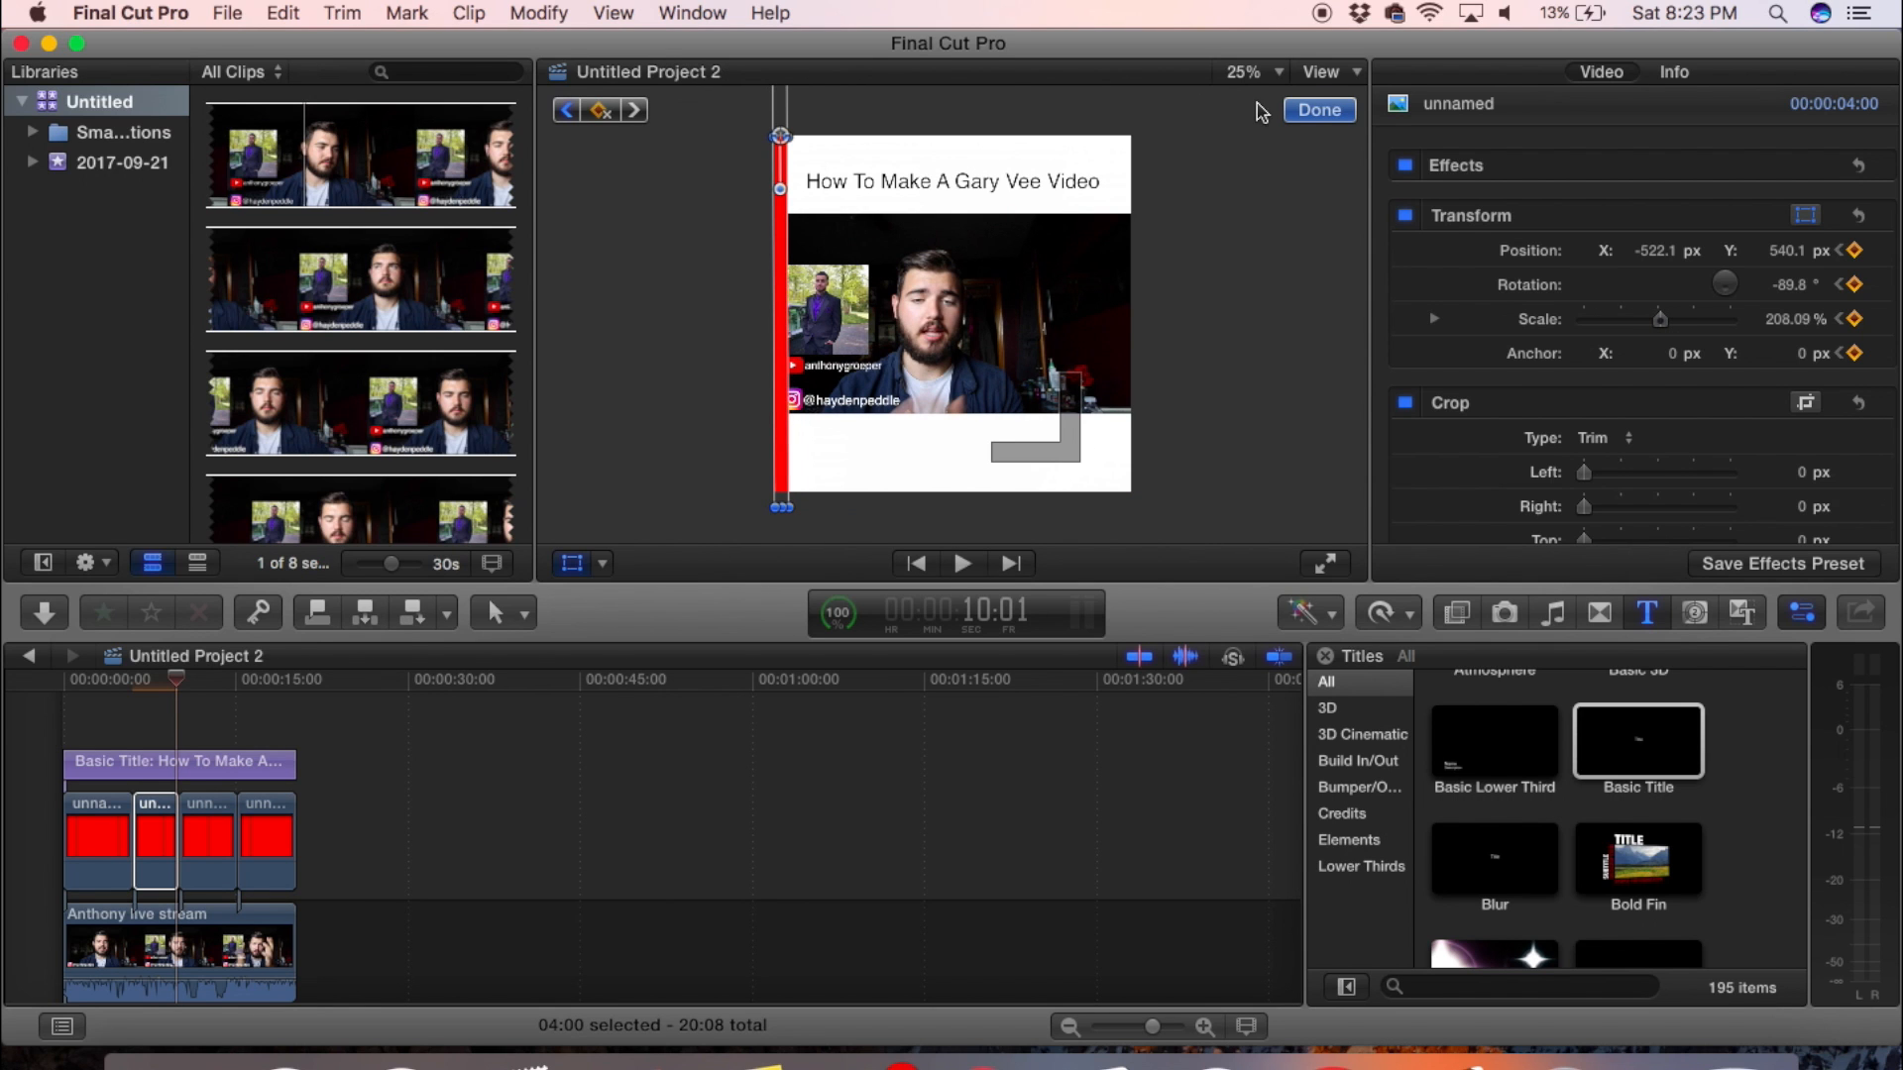
pyautogui.click(1320, 110)
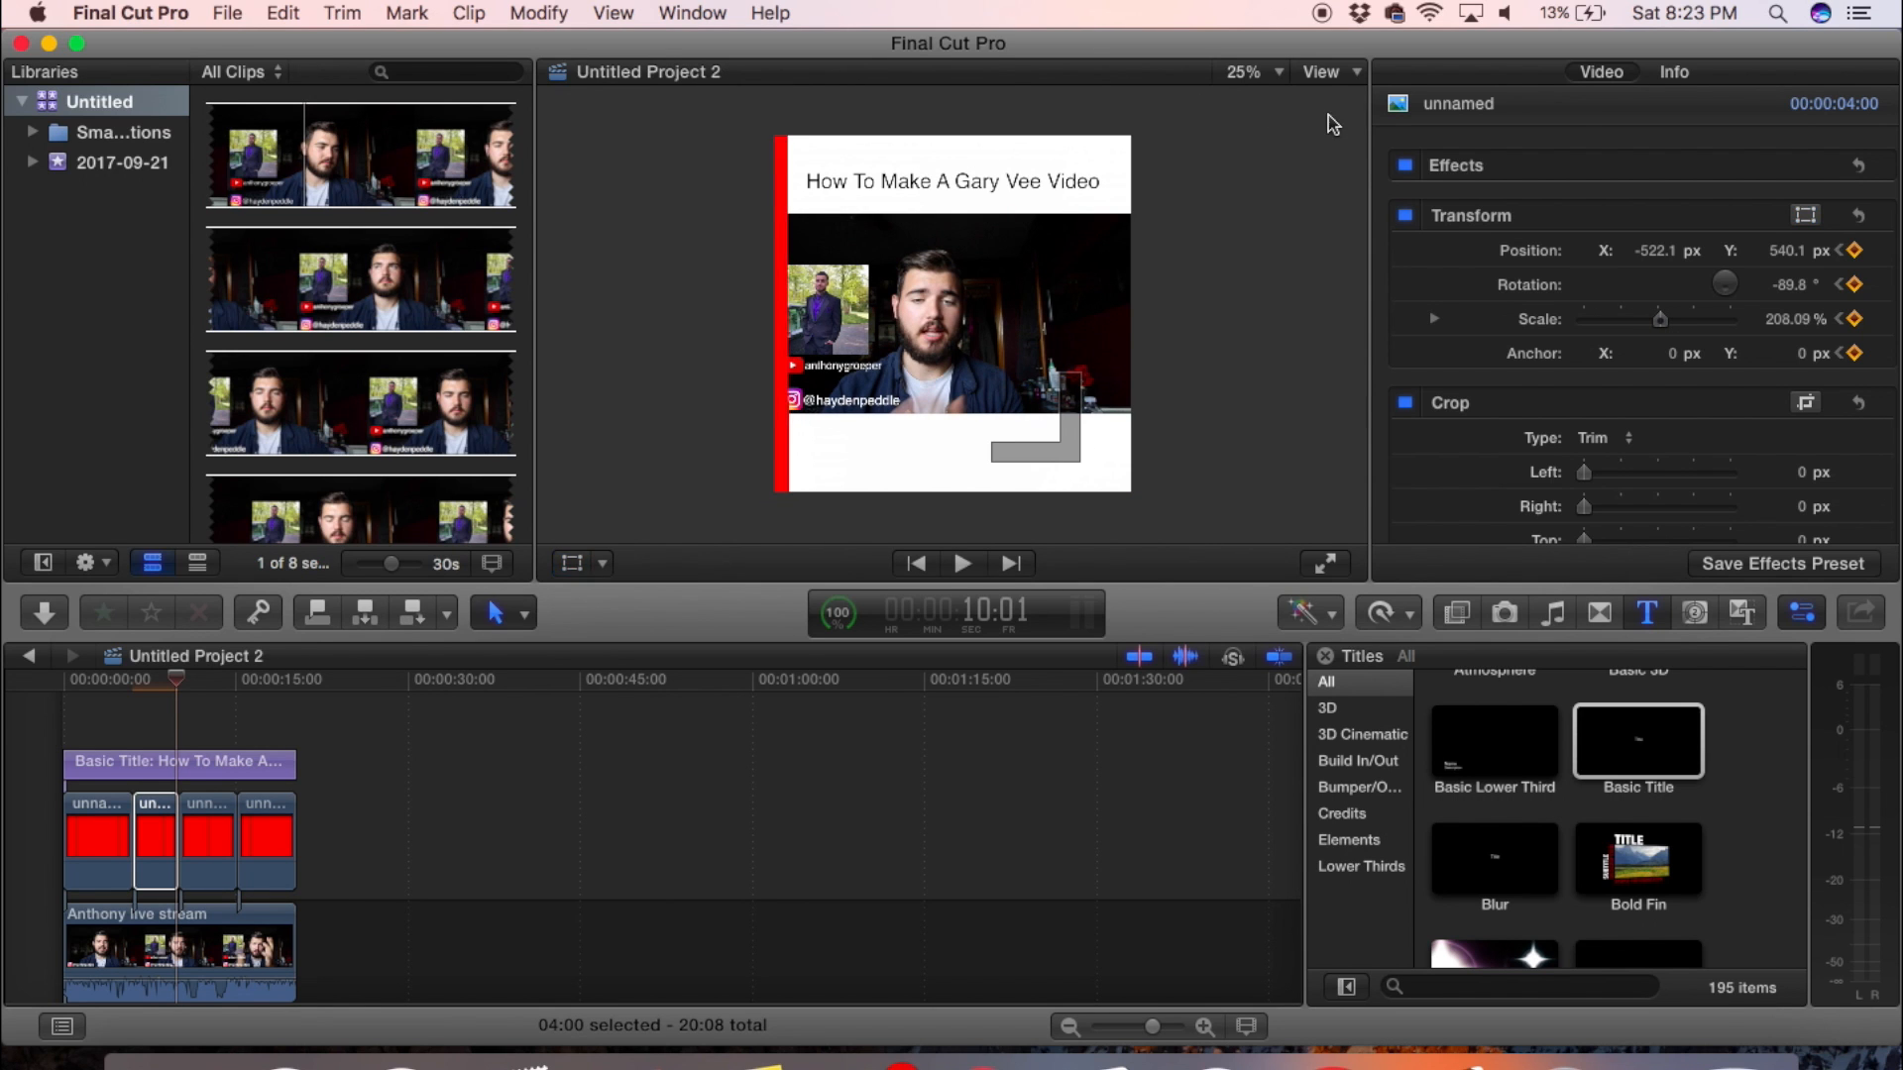
# - Play the timeline from the start to review the second red segment's animation down the frame's left edge
pyautogui.click(56, 743)
pyautogui.press('space')
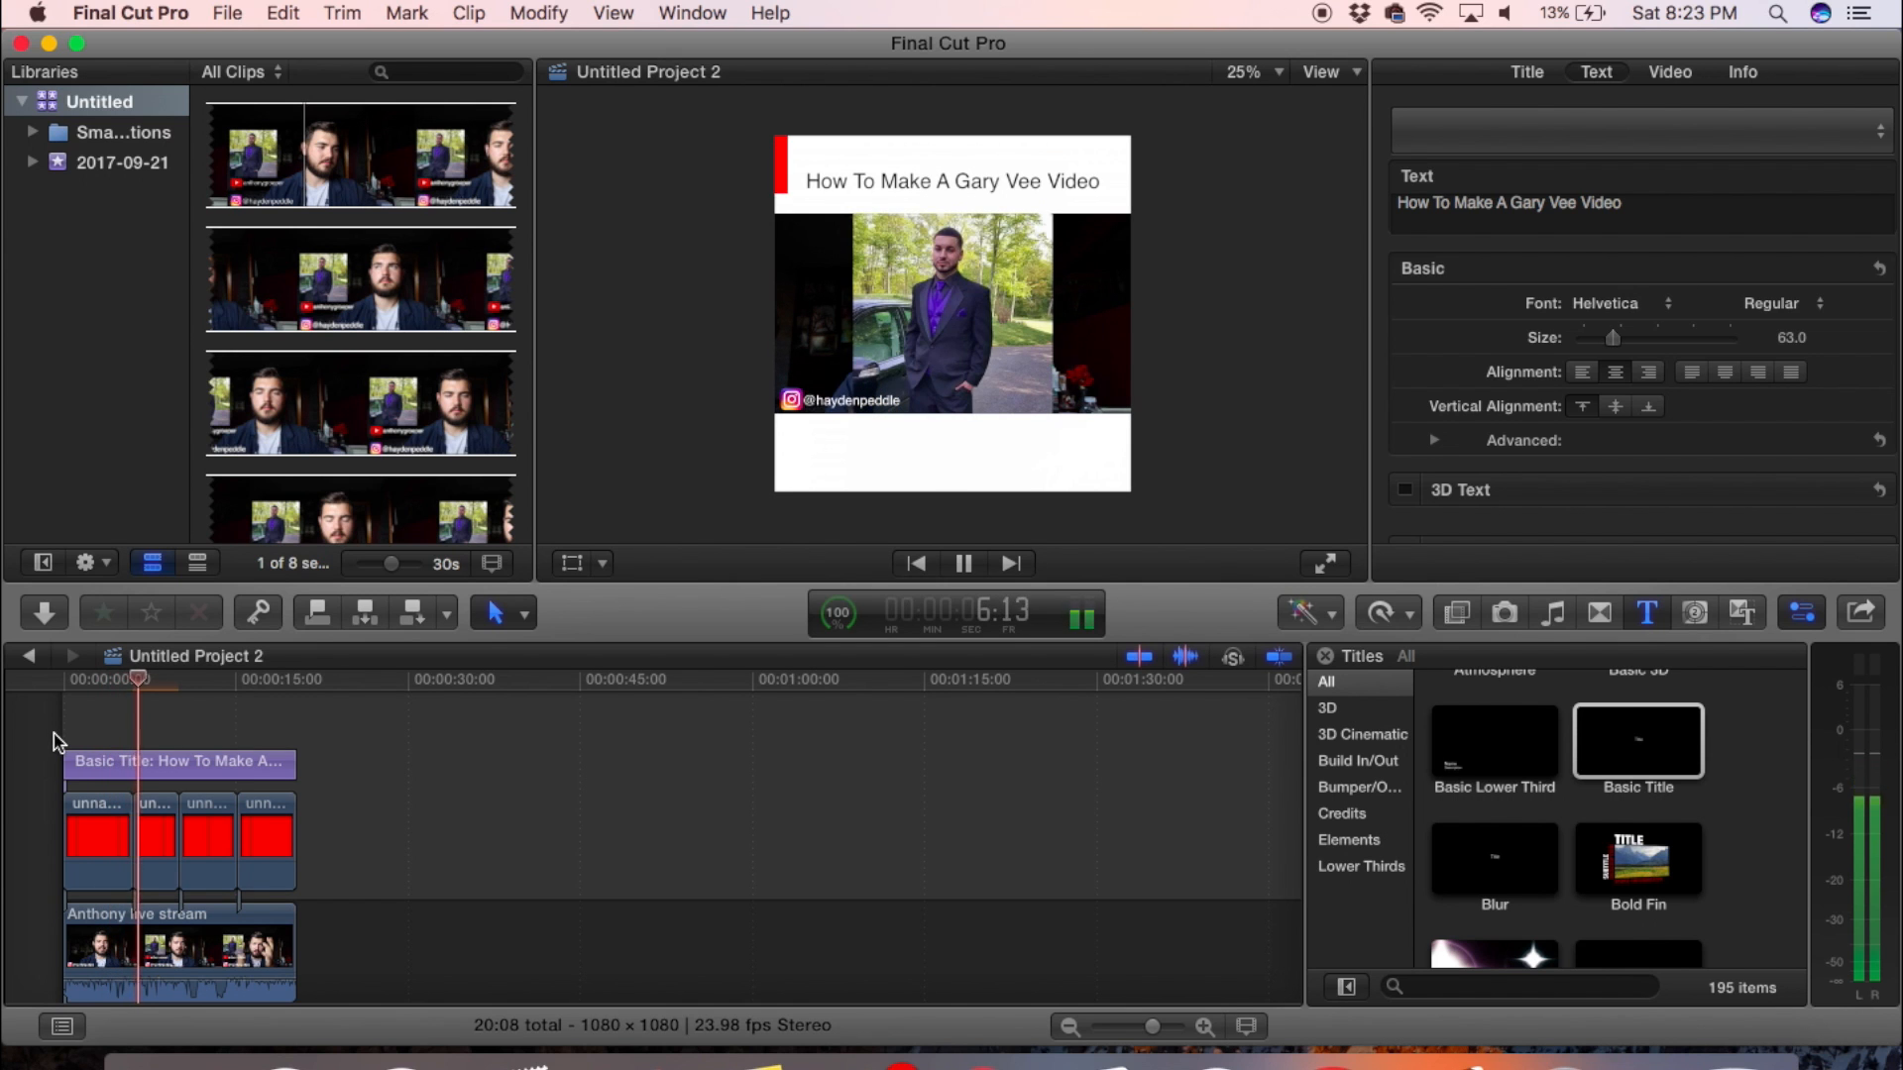
pyautogui.press('space')
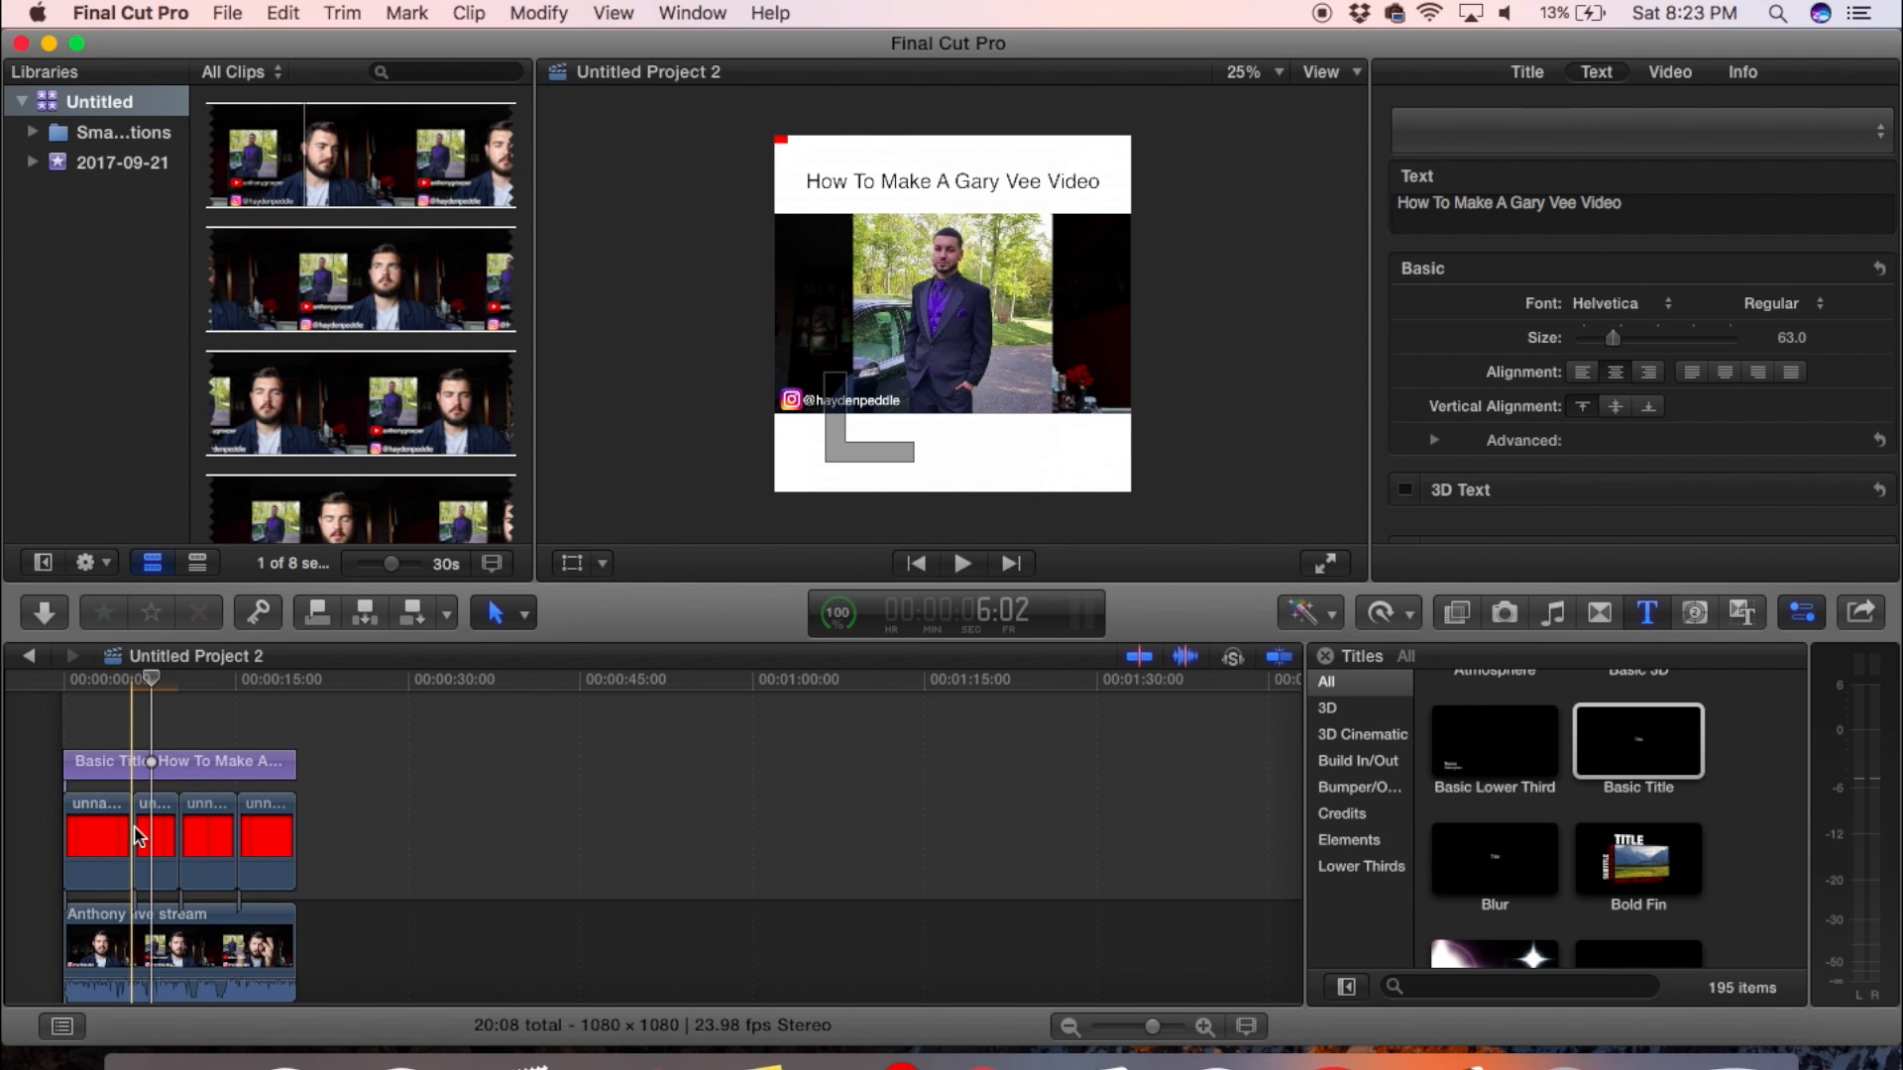
# - Extend the first red segment's clip to the end of the project and play back how its bar joins the second segment
pyautogui.moveTo(130, 832); pyautogui.dragTo(295, 844)
pyautogui.click(182, 798)
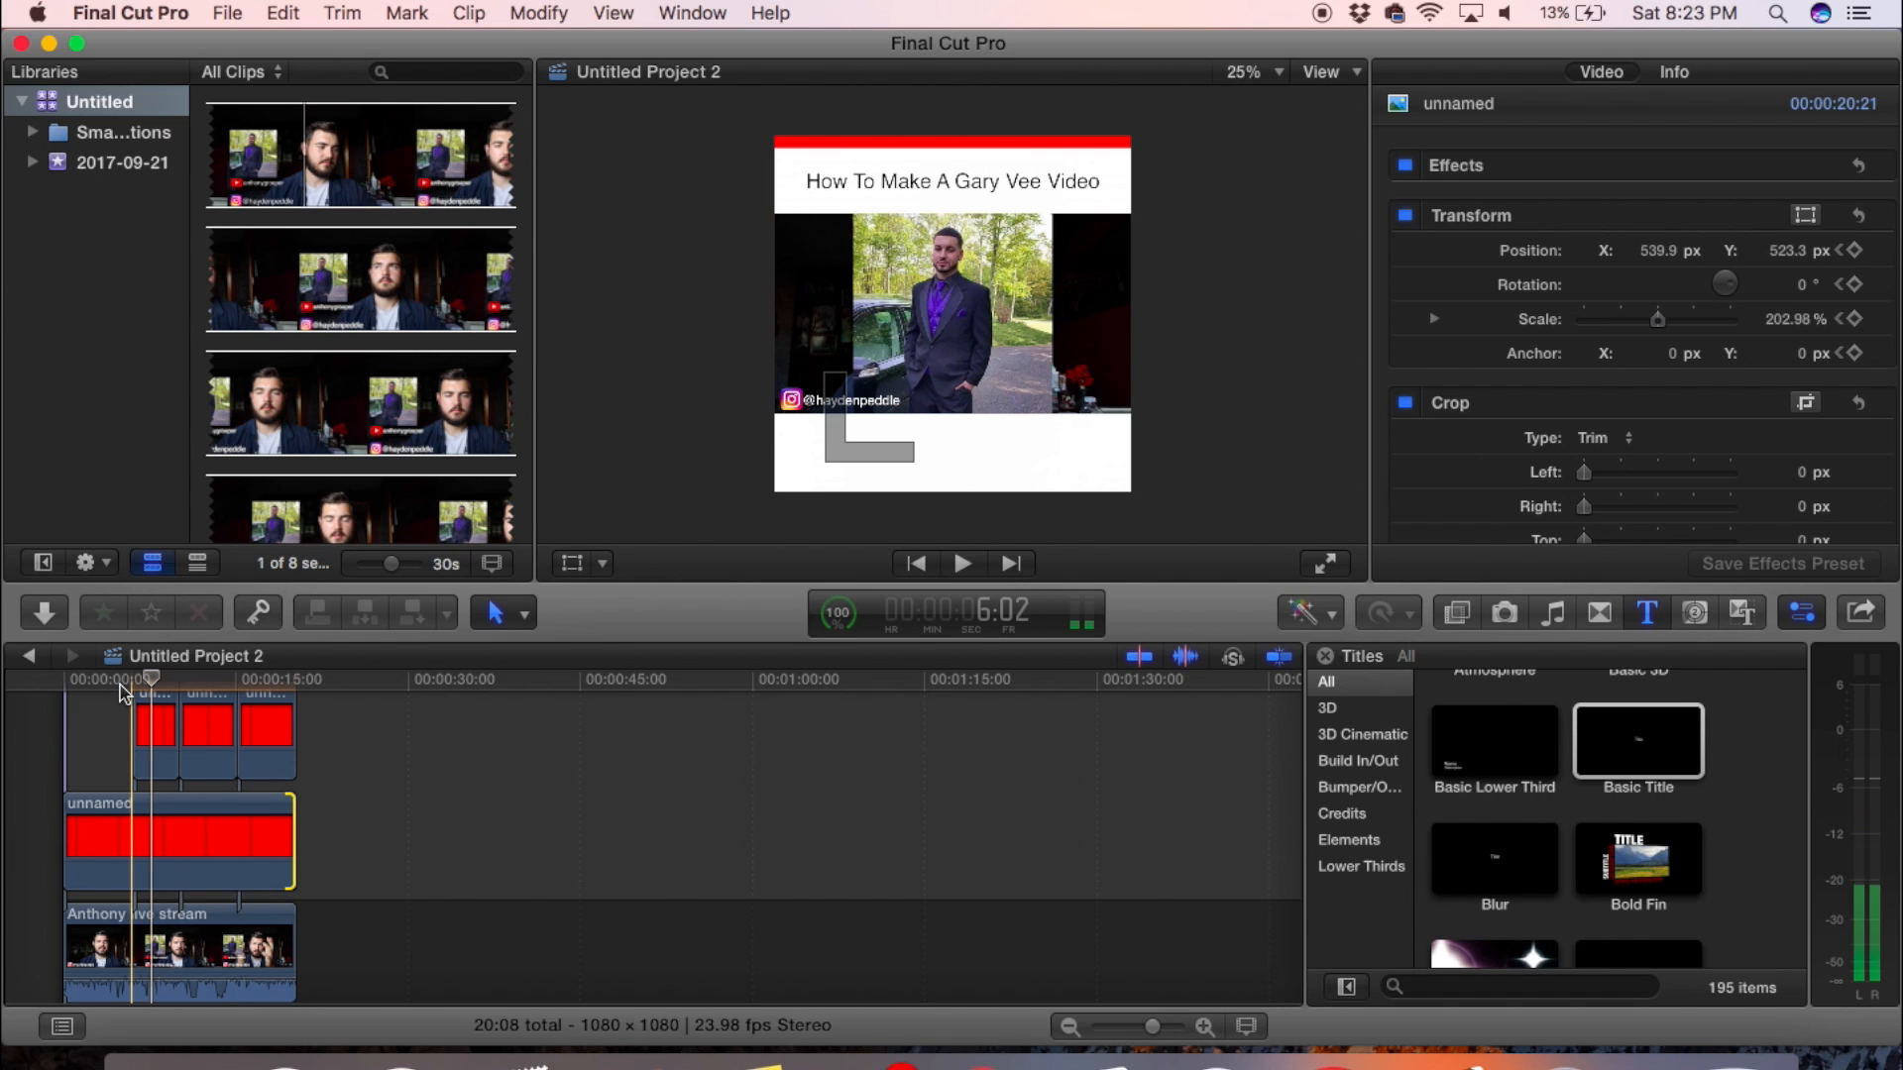
pyautogui.click(121, 685)
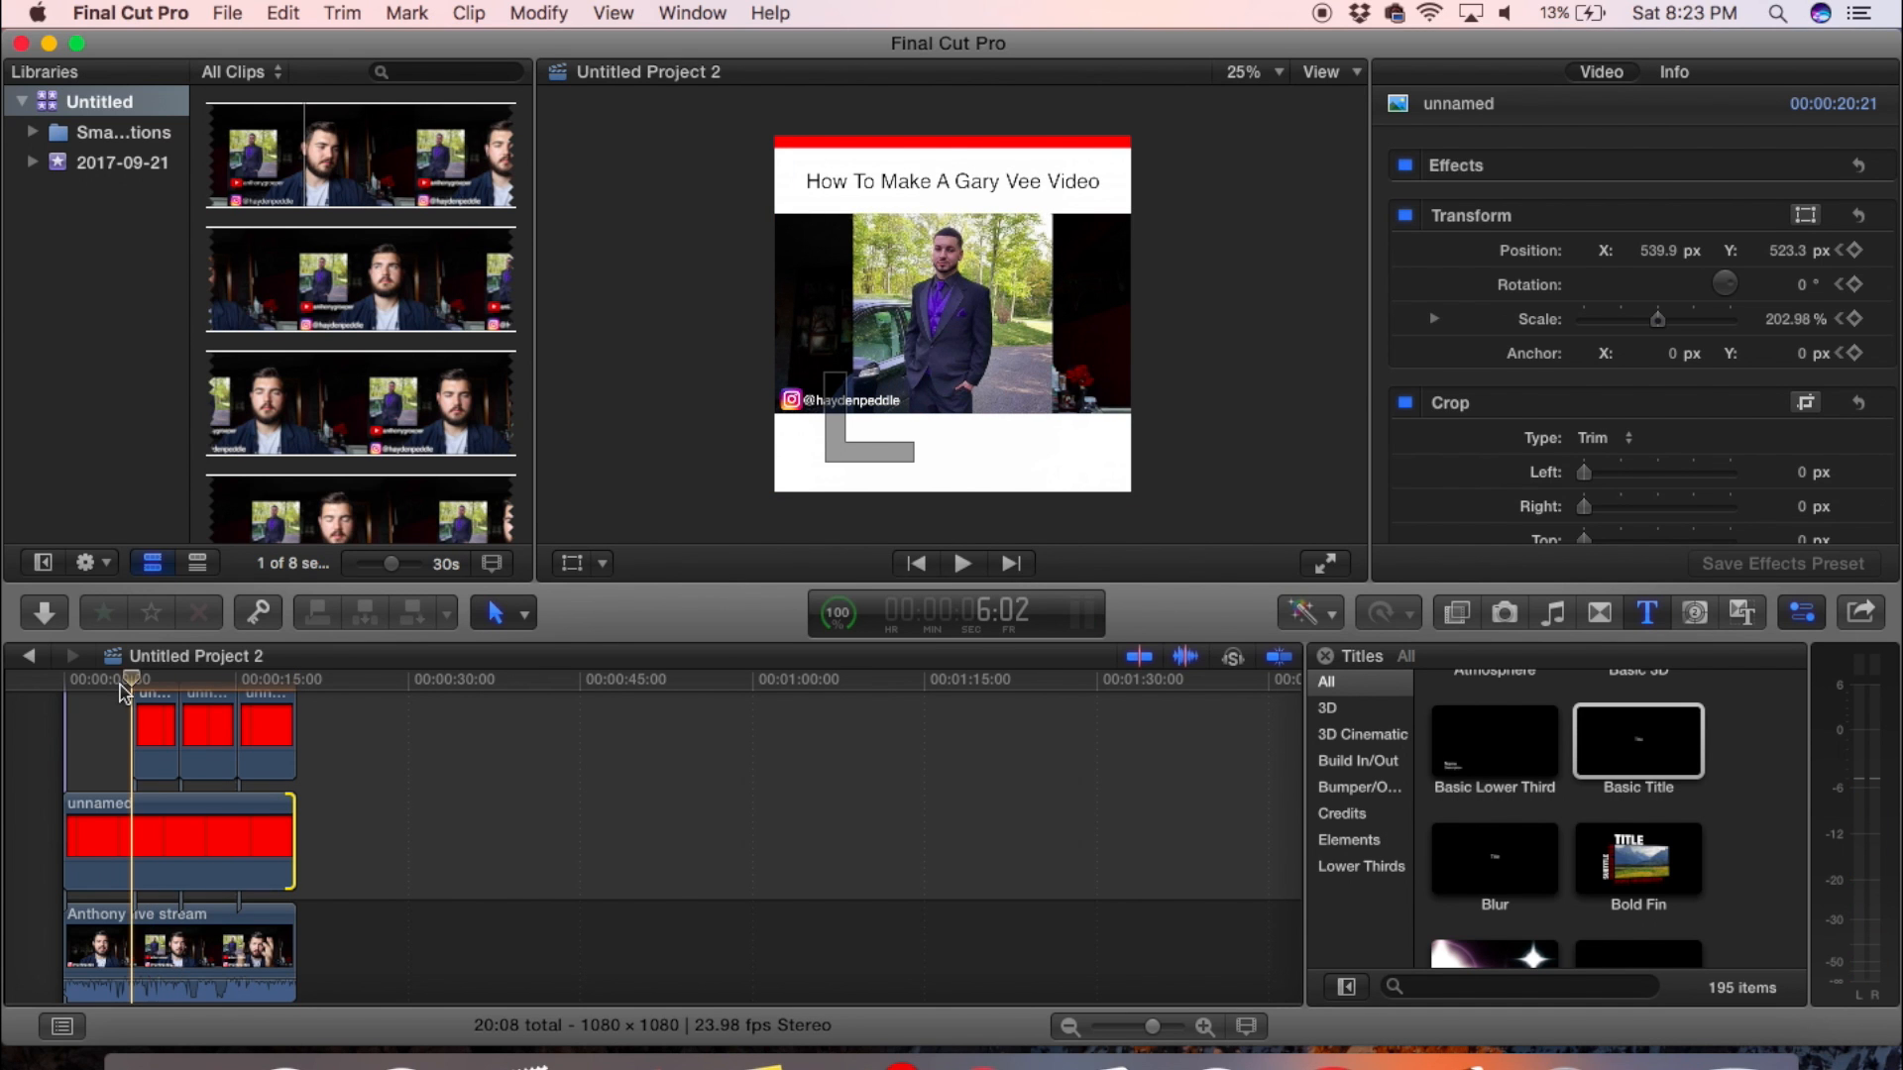
pyautogui.press('space')
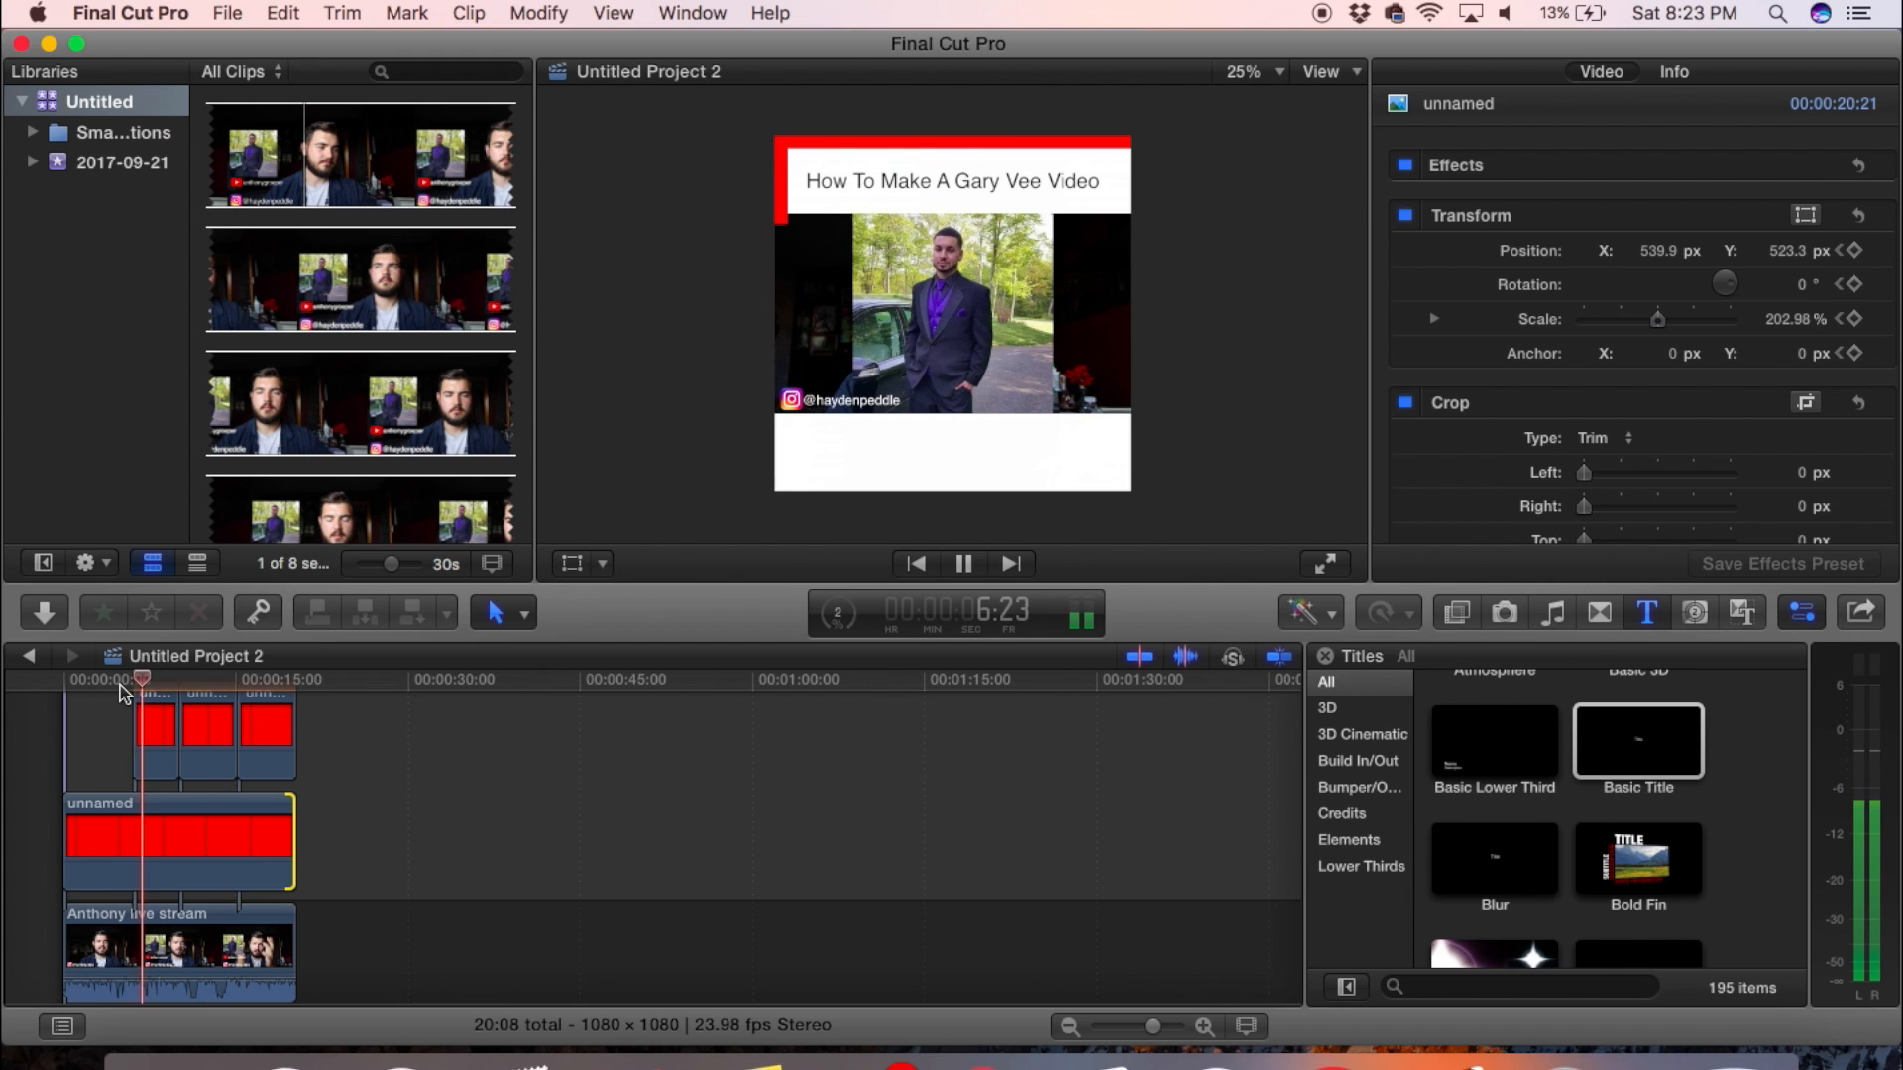
pyautogui.press('Home')
pyautogui.press('space')
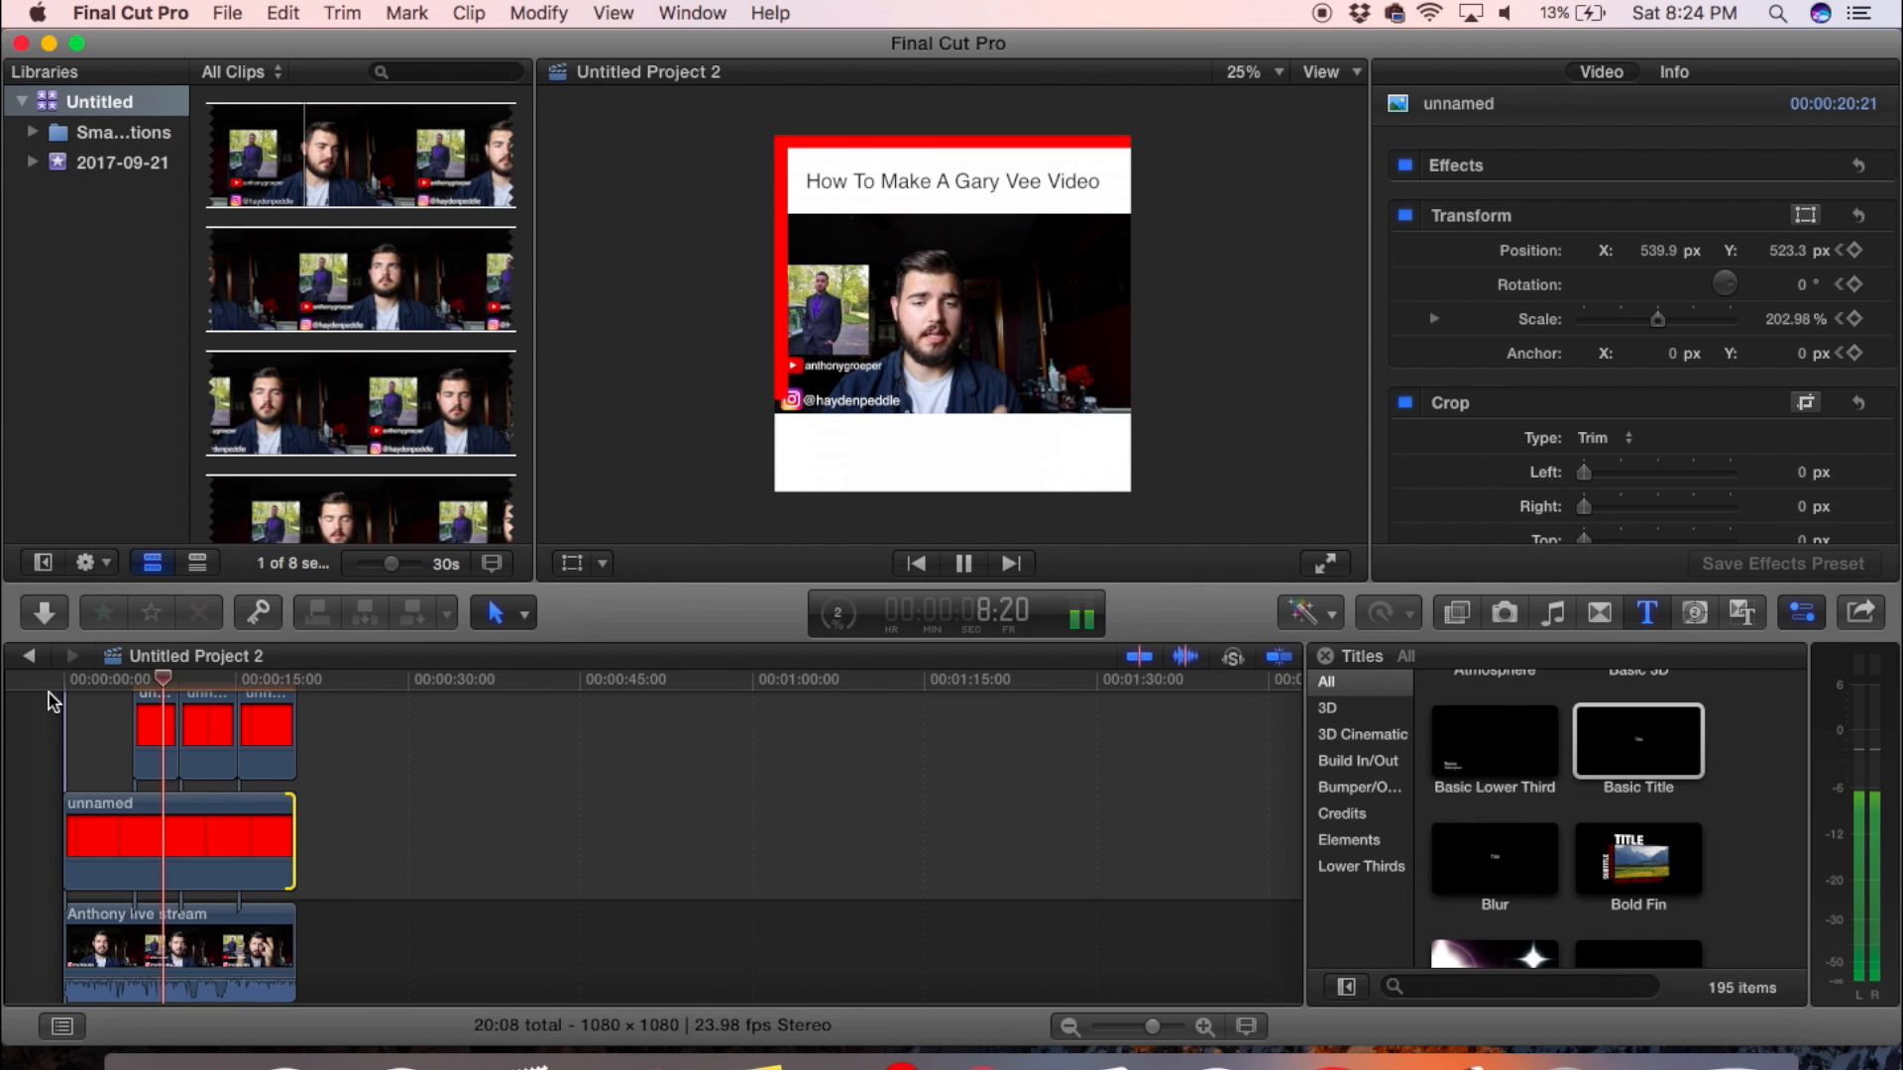
pyautogui.press('space')
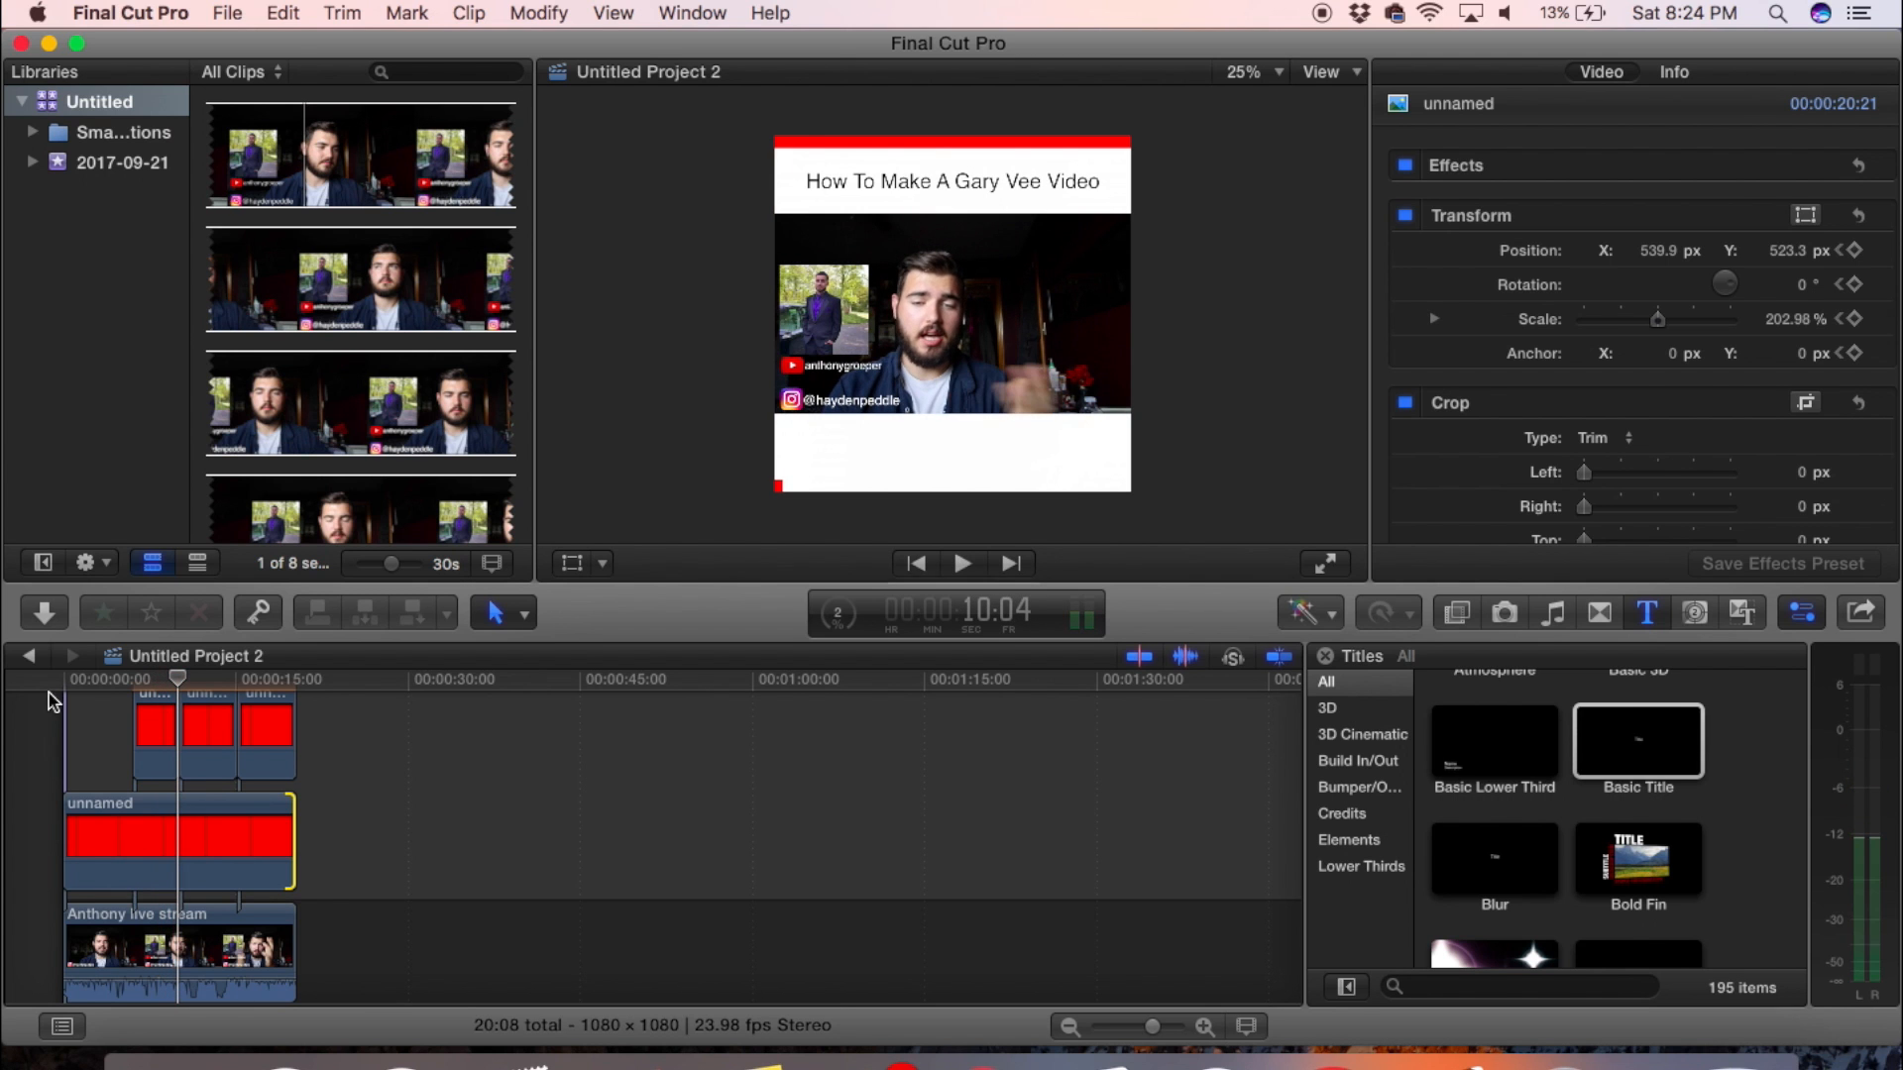
# - Keyframe the third segment's transform at its start and stretch it across the frame's lower edge at its end, scaled to about 208.94%
pyautogui.click(202, 693)
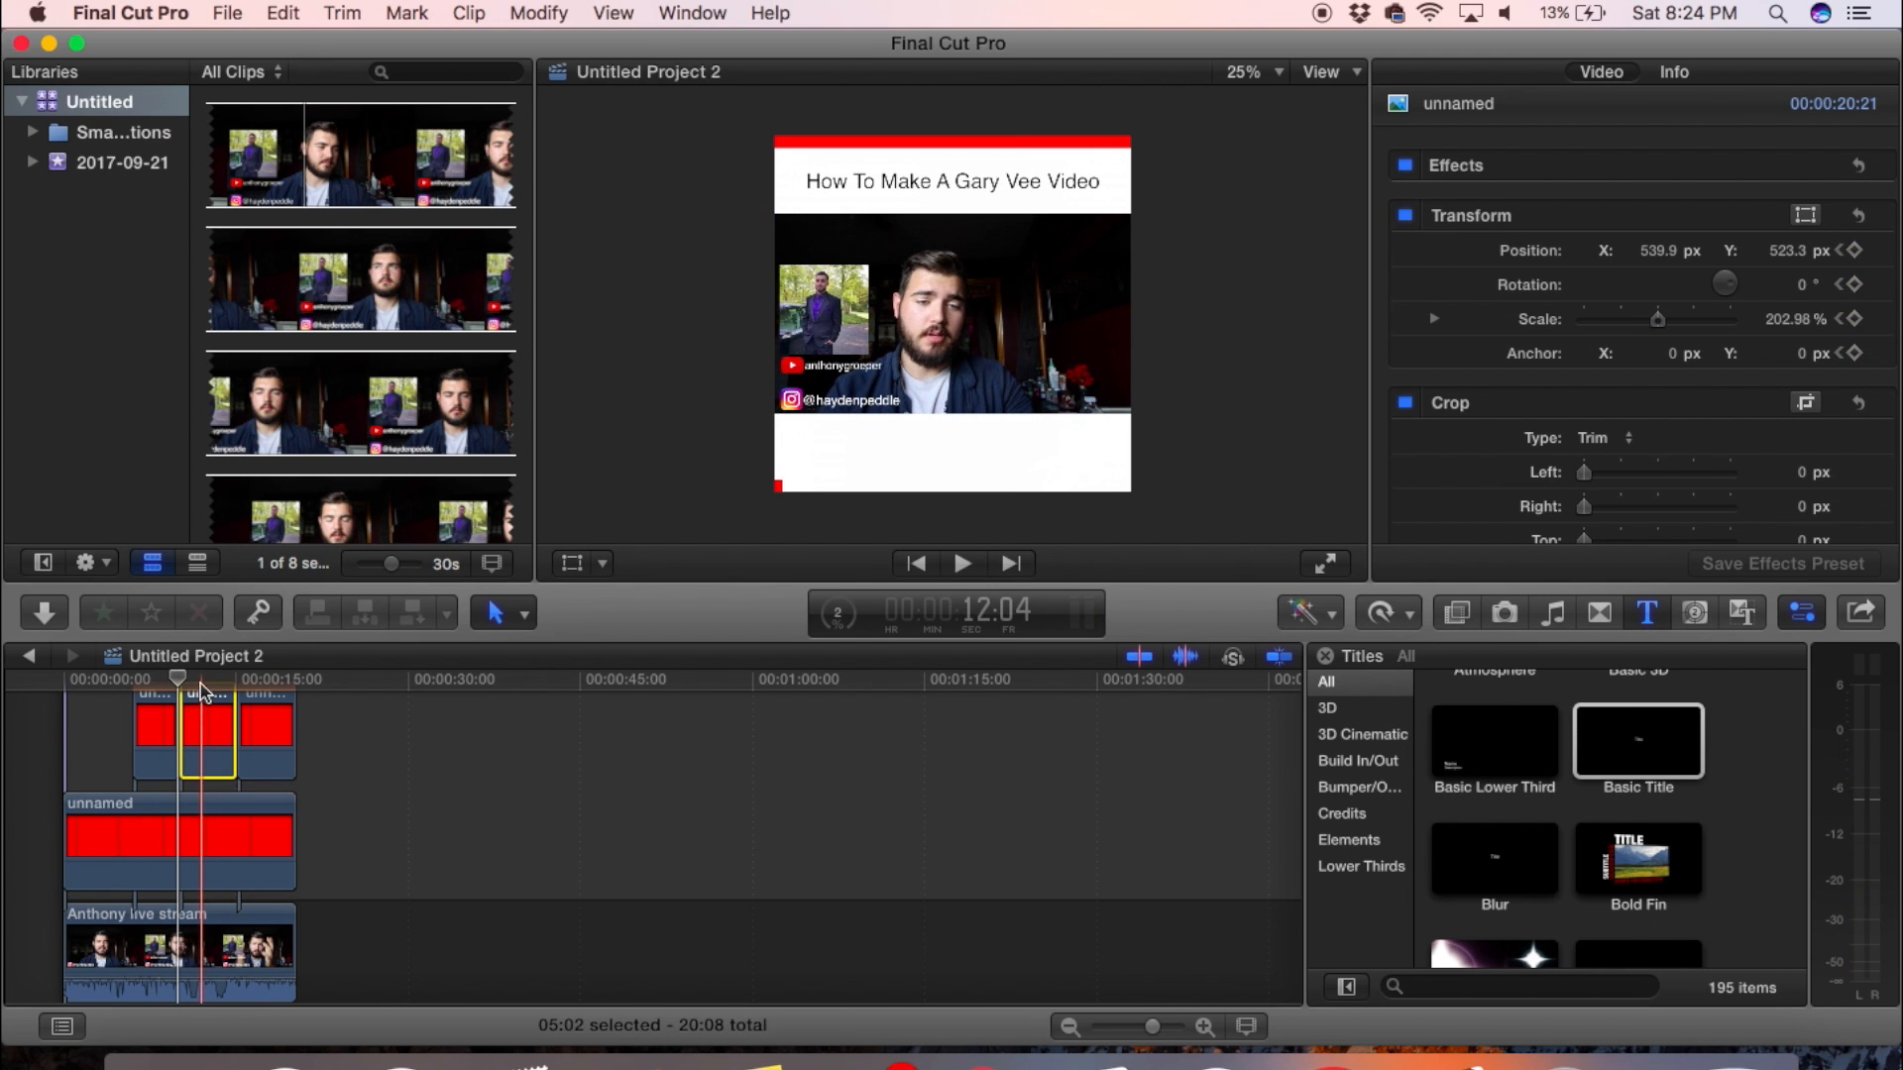
pyautogui.click(572, 563)
pyautogui.click(592, 106)
pyautogui.click(236, 681)
pyautogui.click(580, 561)
pyautogui.click(580, 565)
pyautogui.click(235, 680)
pyautogui.press('Left')
pyautogui.moveTo(783, 491); pyautogui.dragTo(1256, 497)
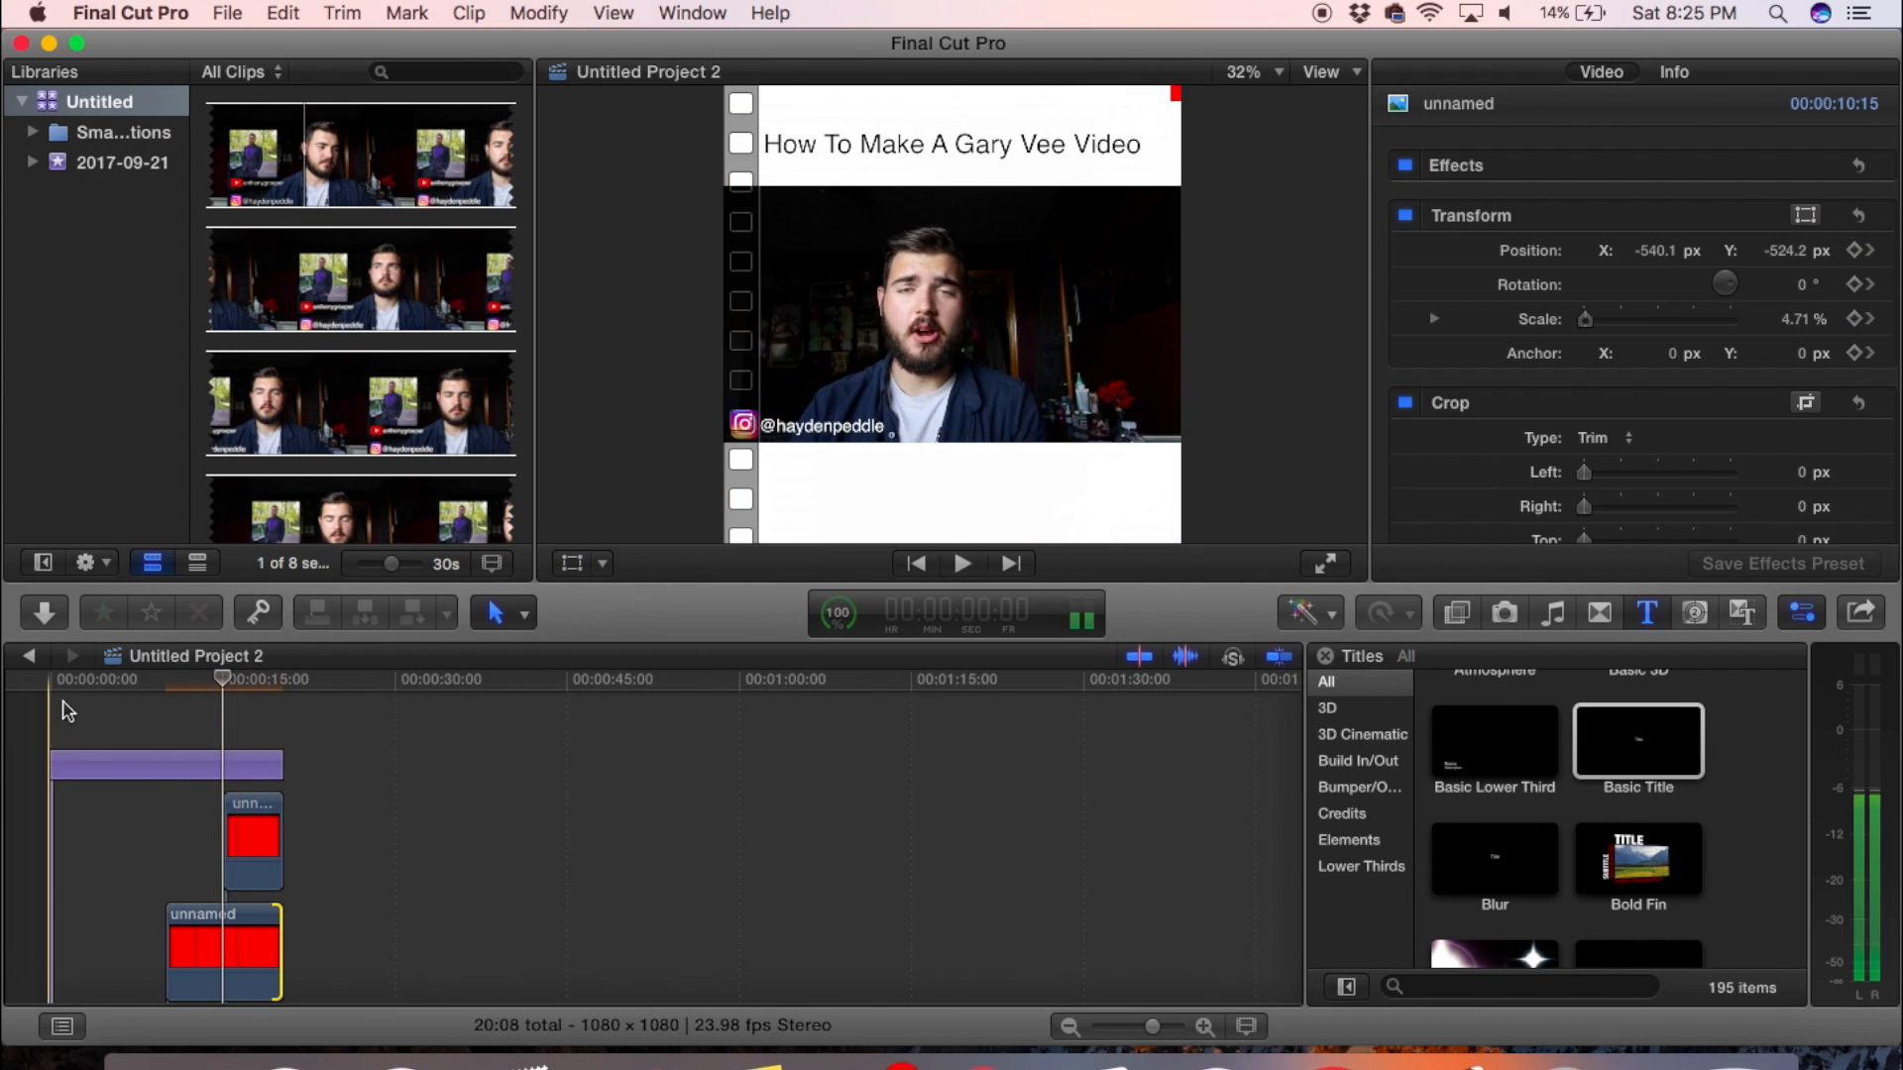
# - Play the timeline from the start to review the red progress bar running around the whole frame
pyautogui.press('space')
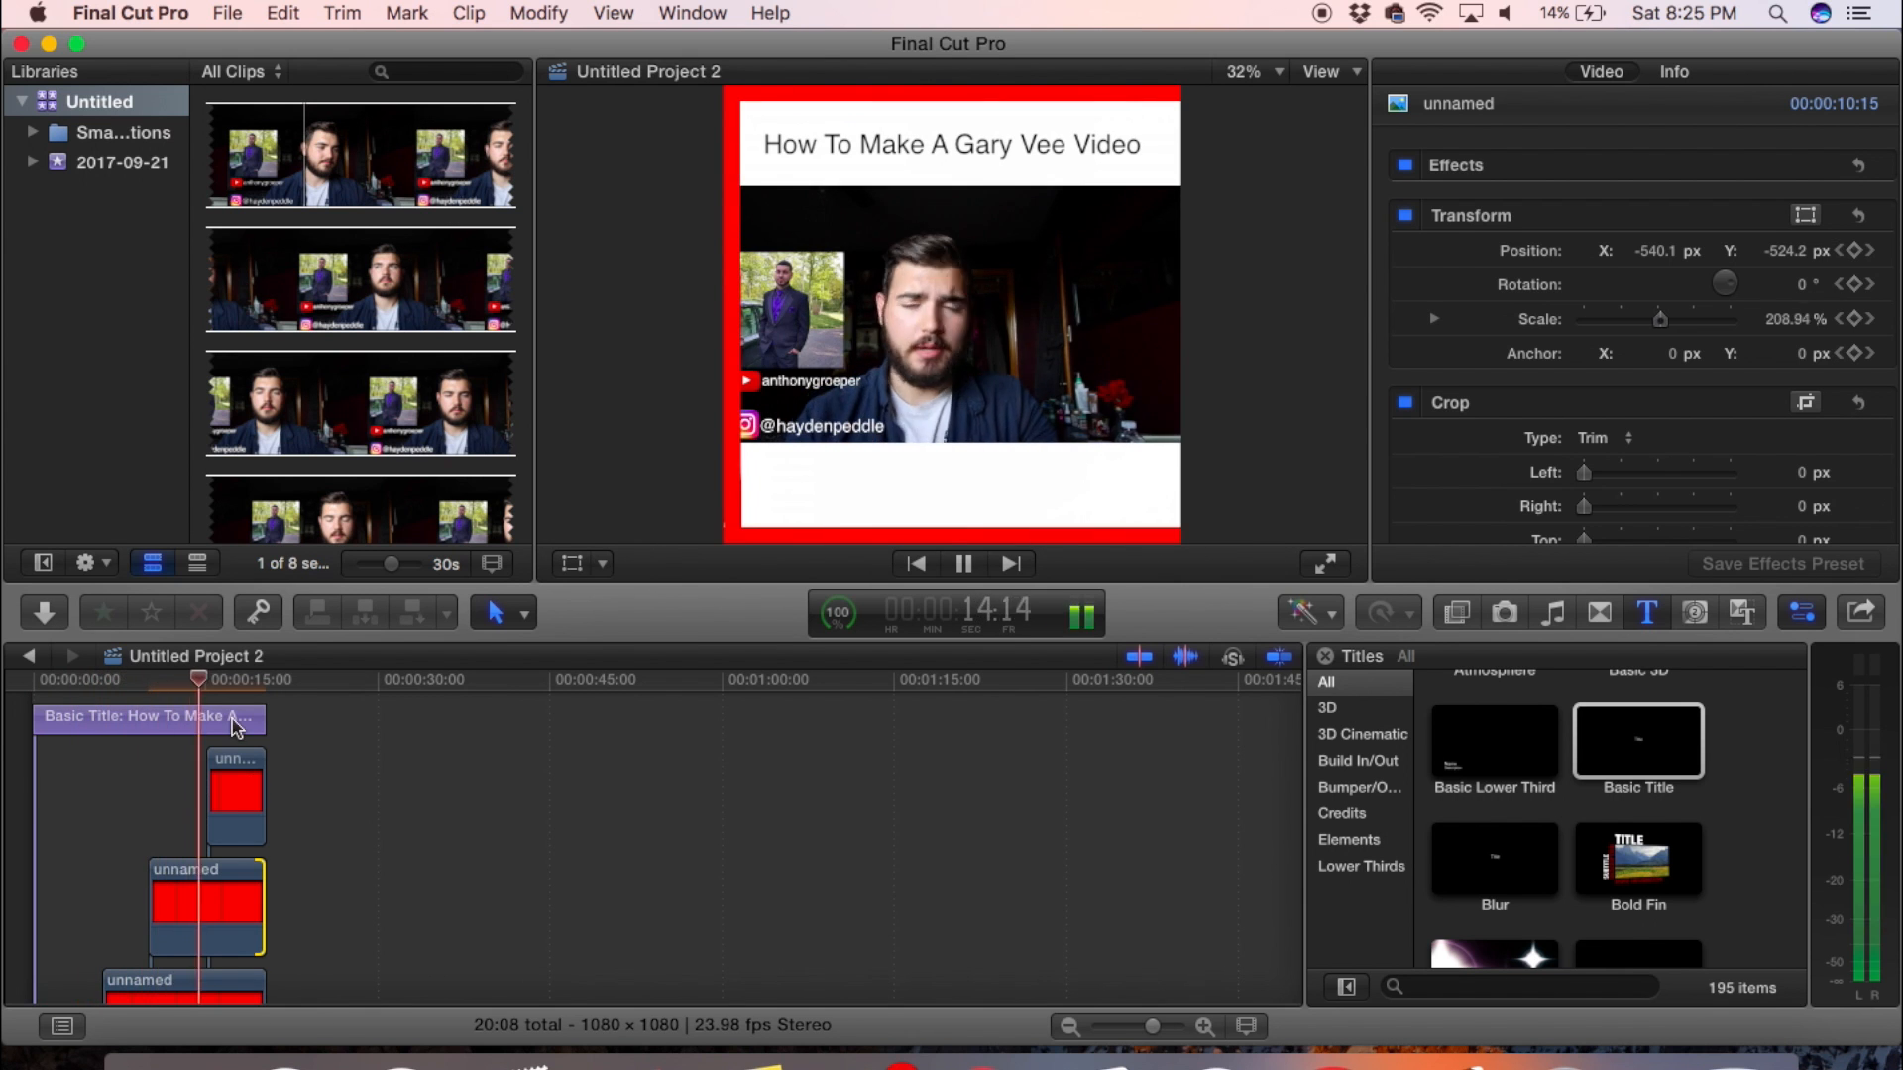
pyautogui.press('space')
pyautogui.press('super+equal')
pyautogui.press('super+equal')
pyautogui.moveTo(117, 786); pyautogui.dragTo(109, 785)
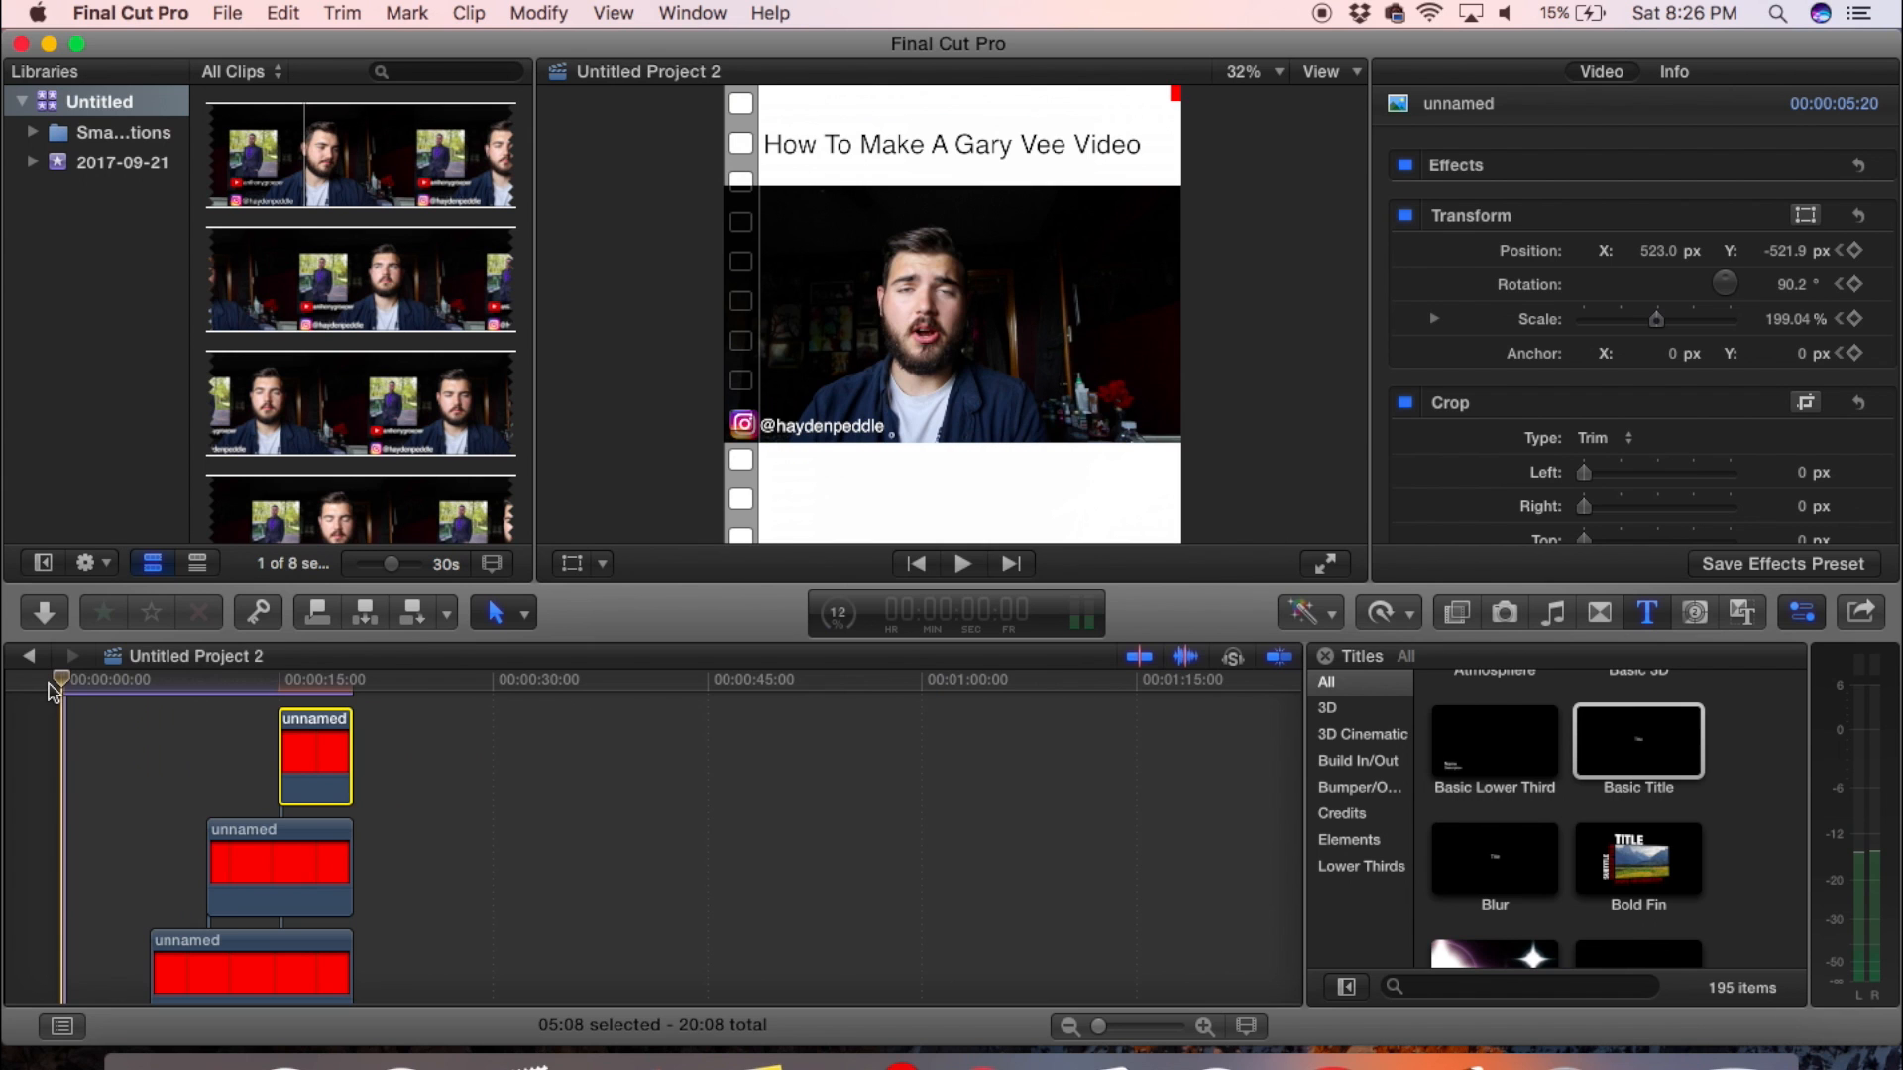
pyautogui.press('space')
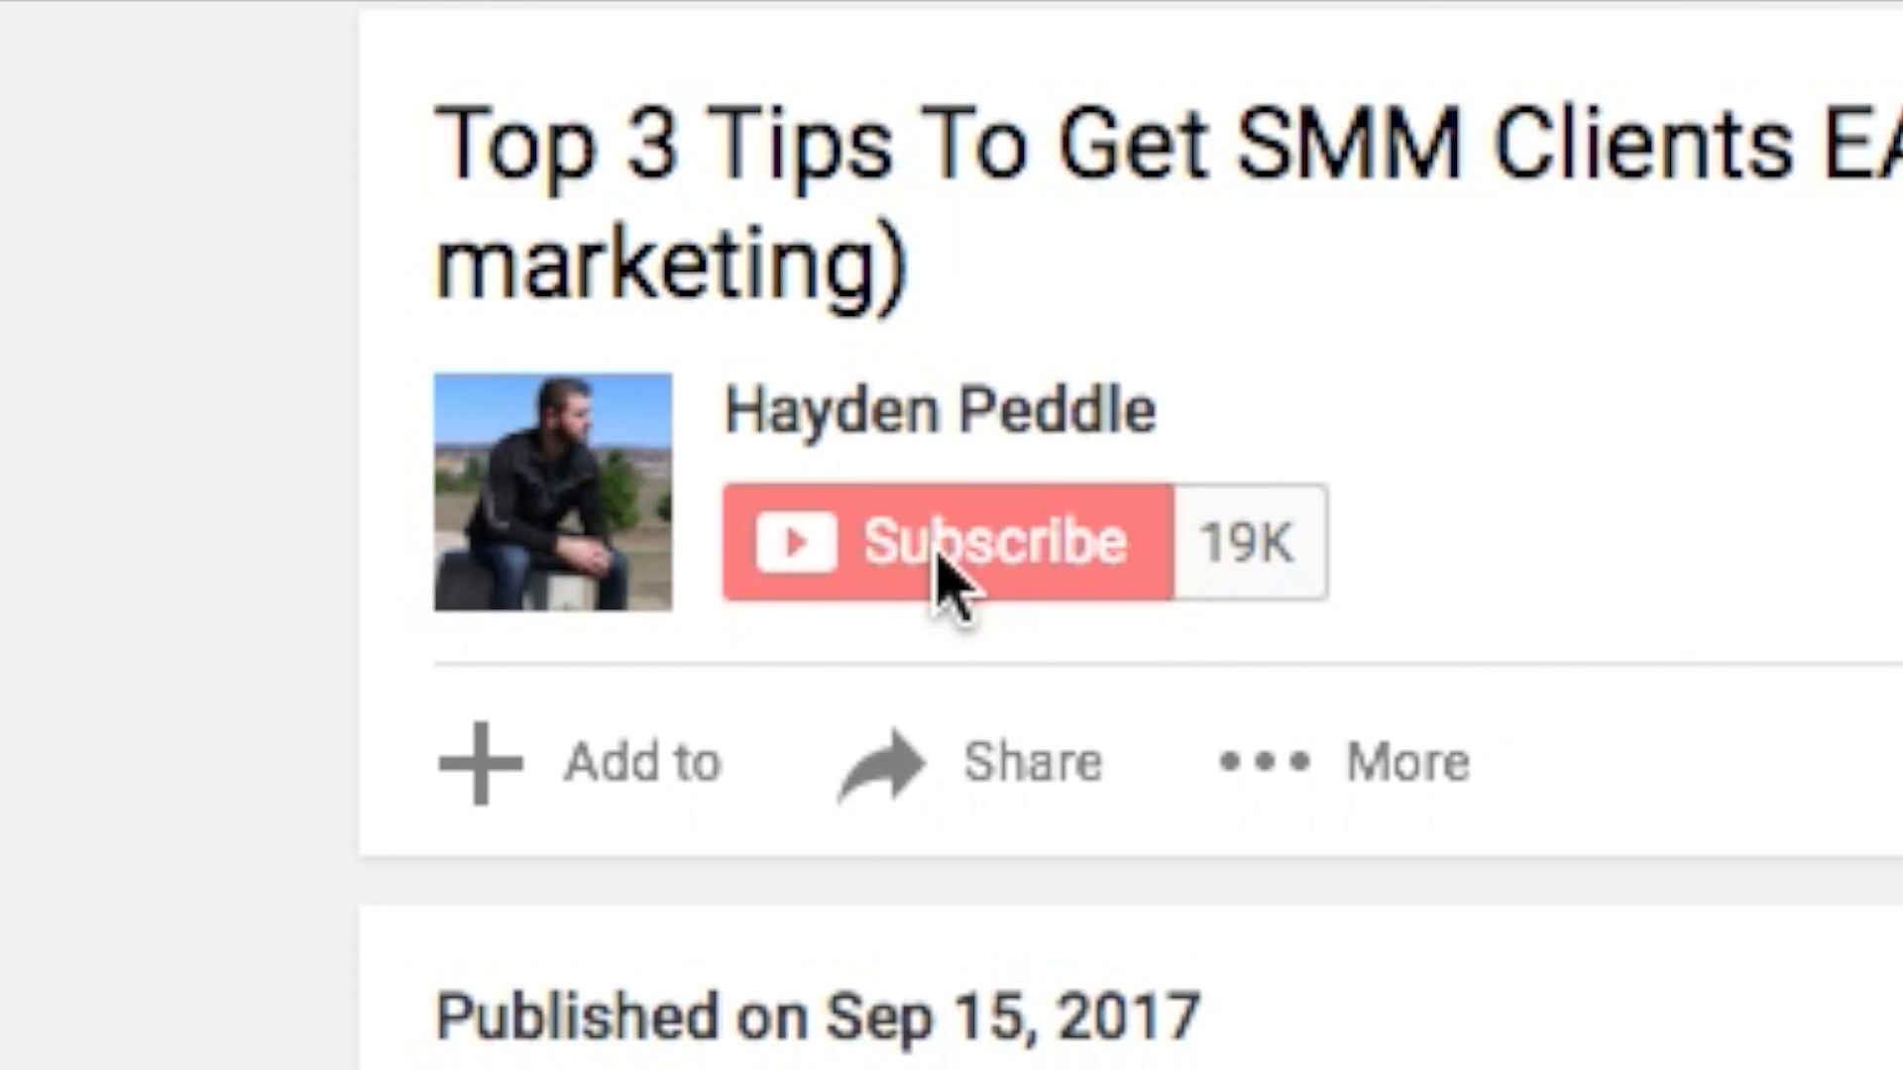
# - On YouTube, subscribe to the video's channel and save the setting to send all notifications for it
pyautogui.click(794, 636)
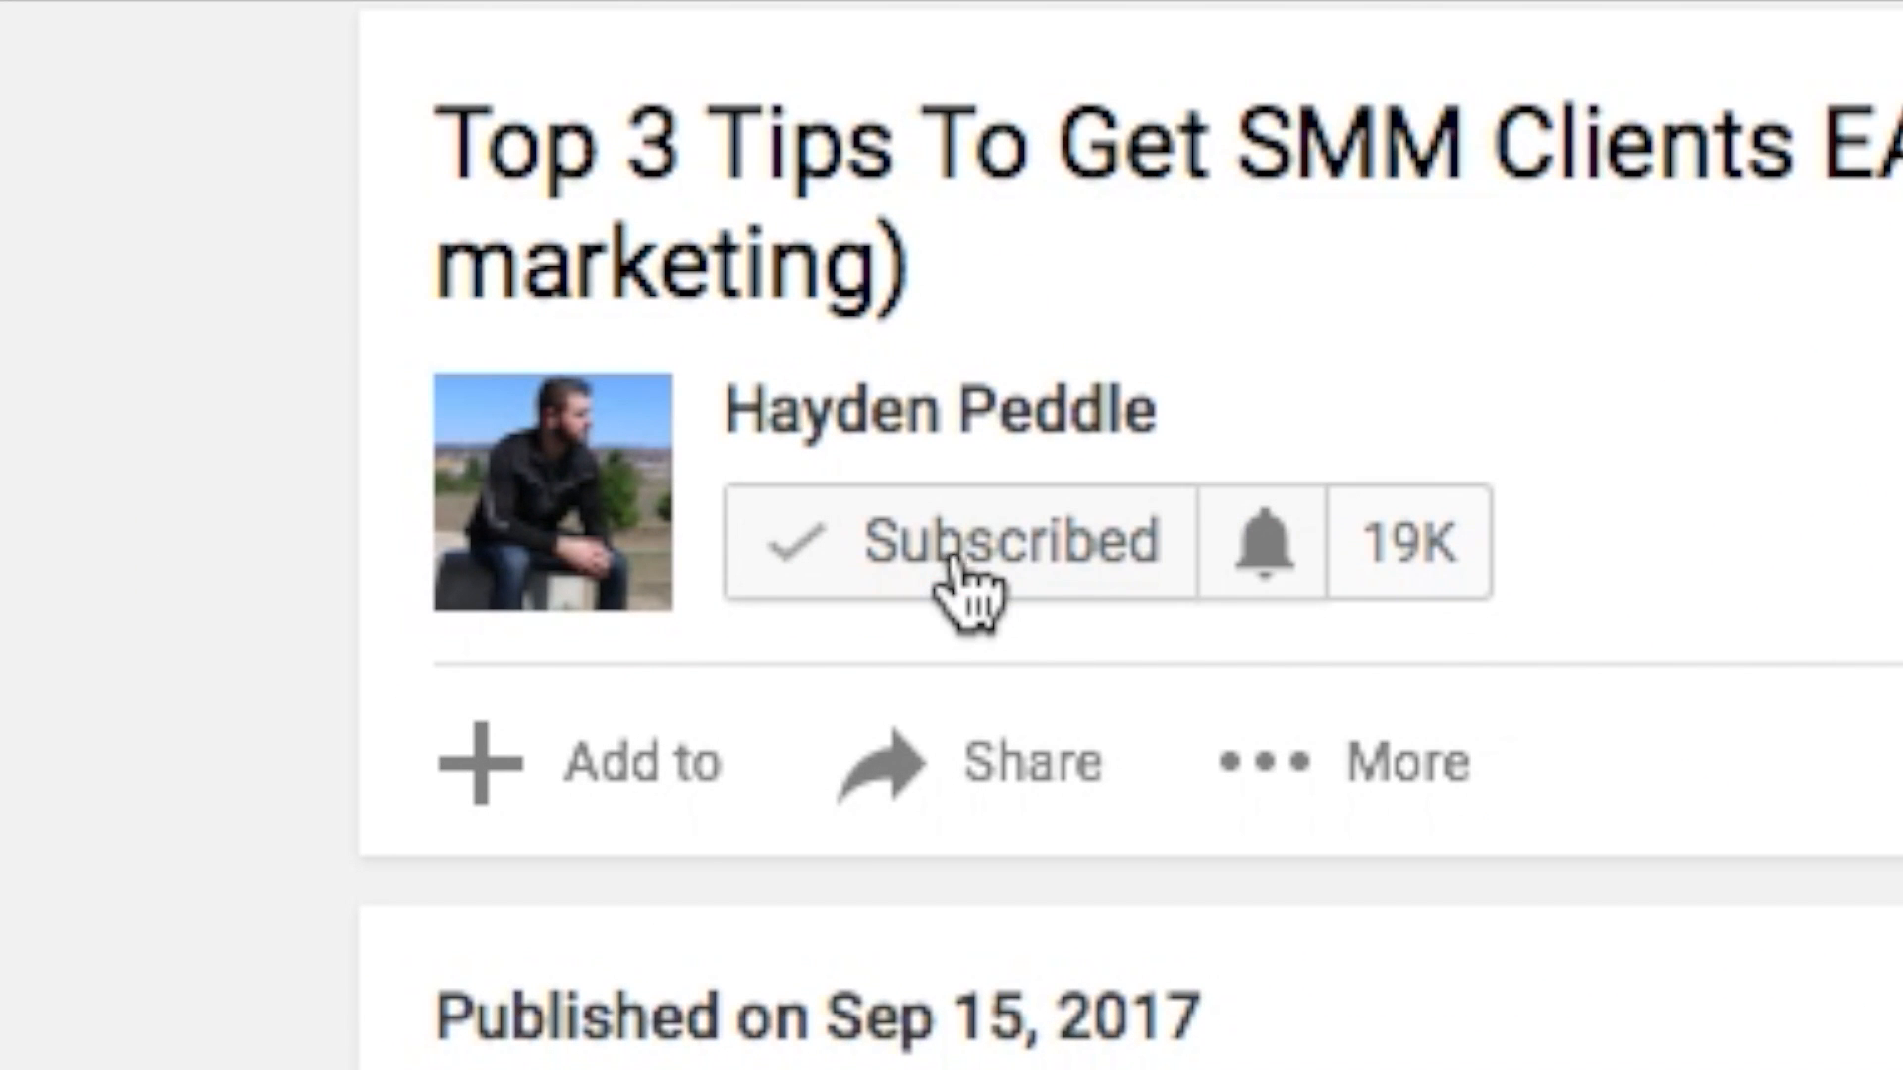
pyautogui.click(1257, 555)
pyautogui.click(297, 356)
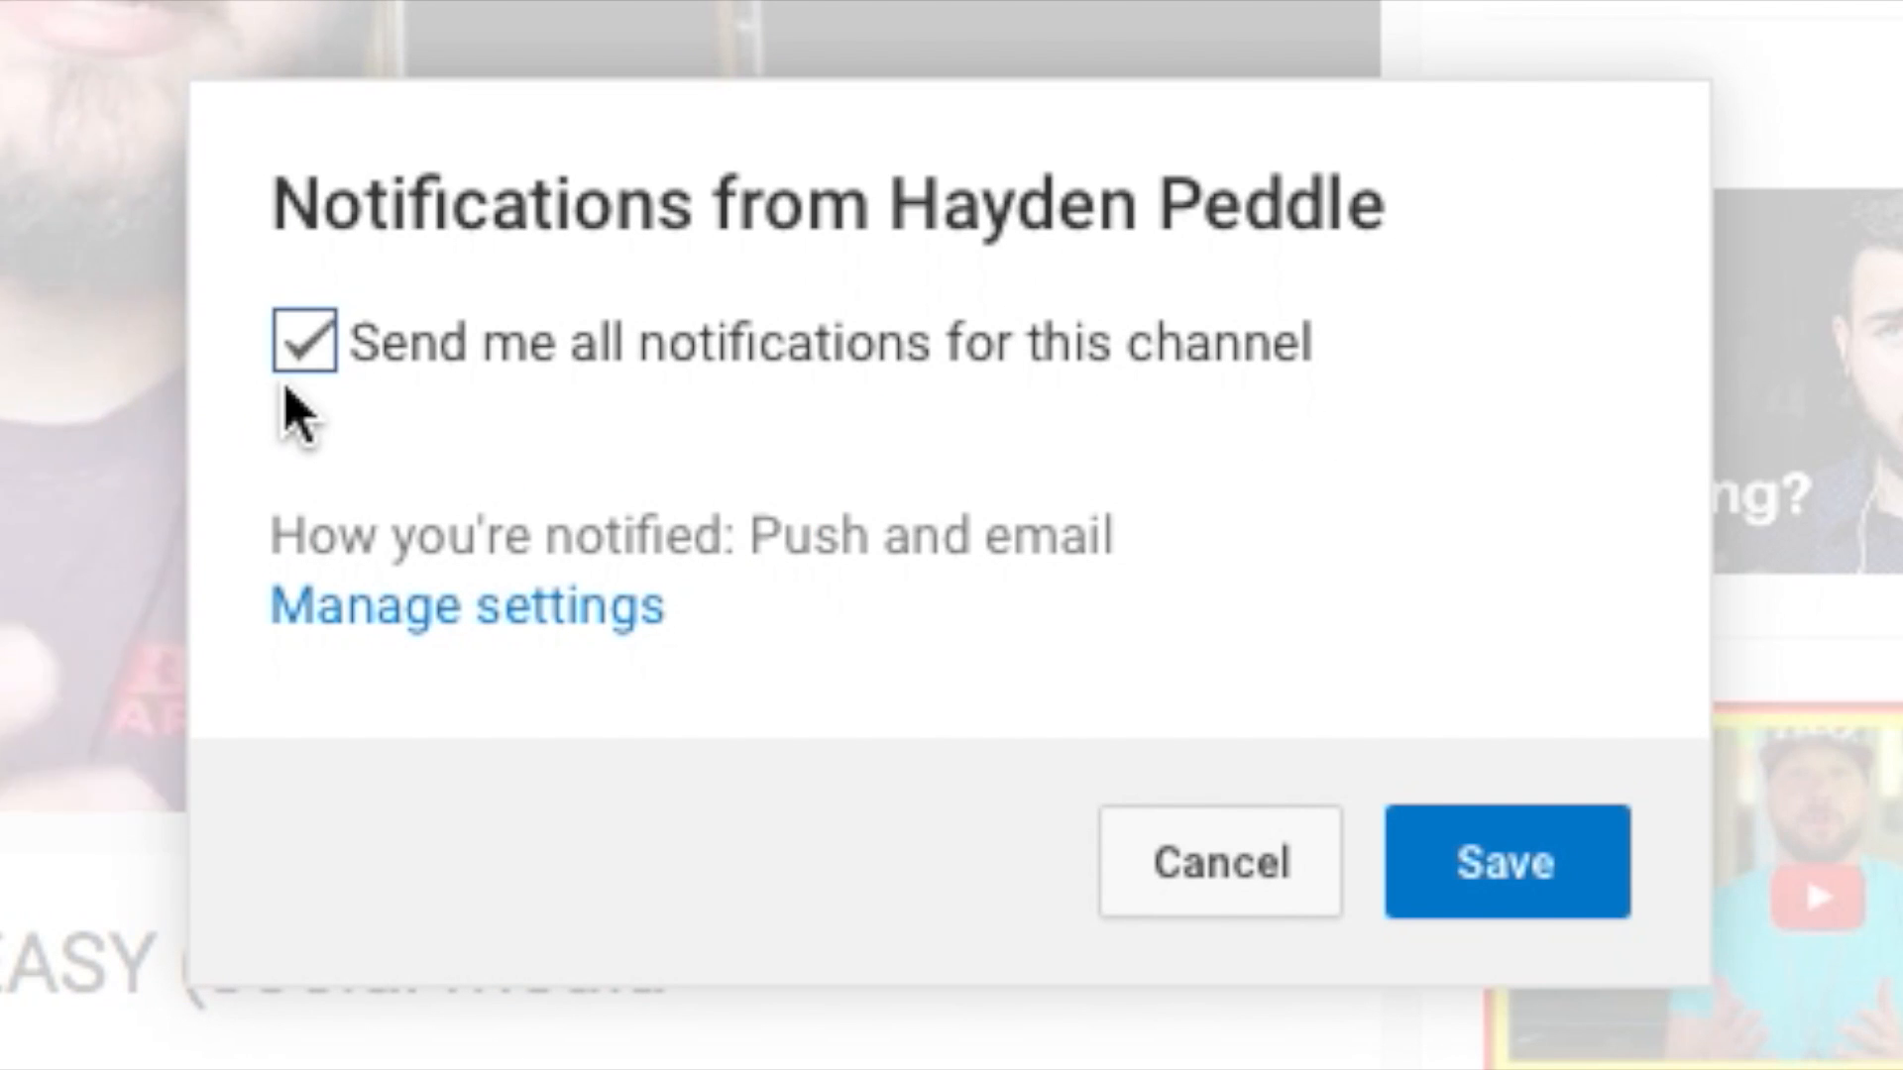
pyautogui.click(1436, 877)
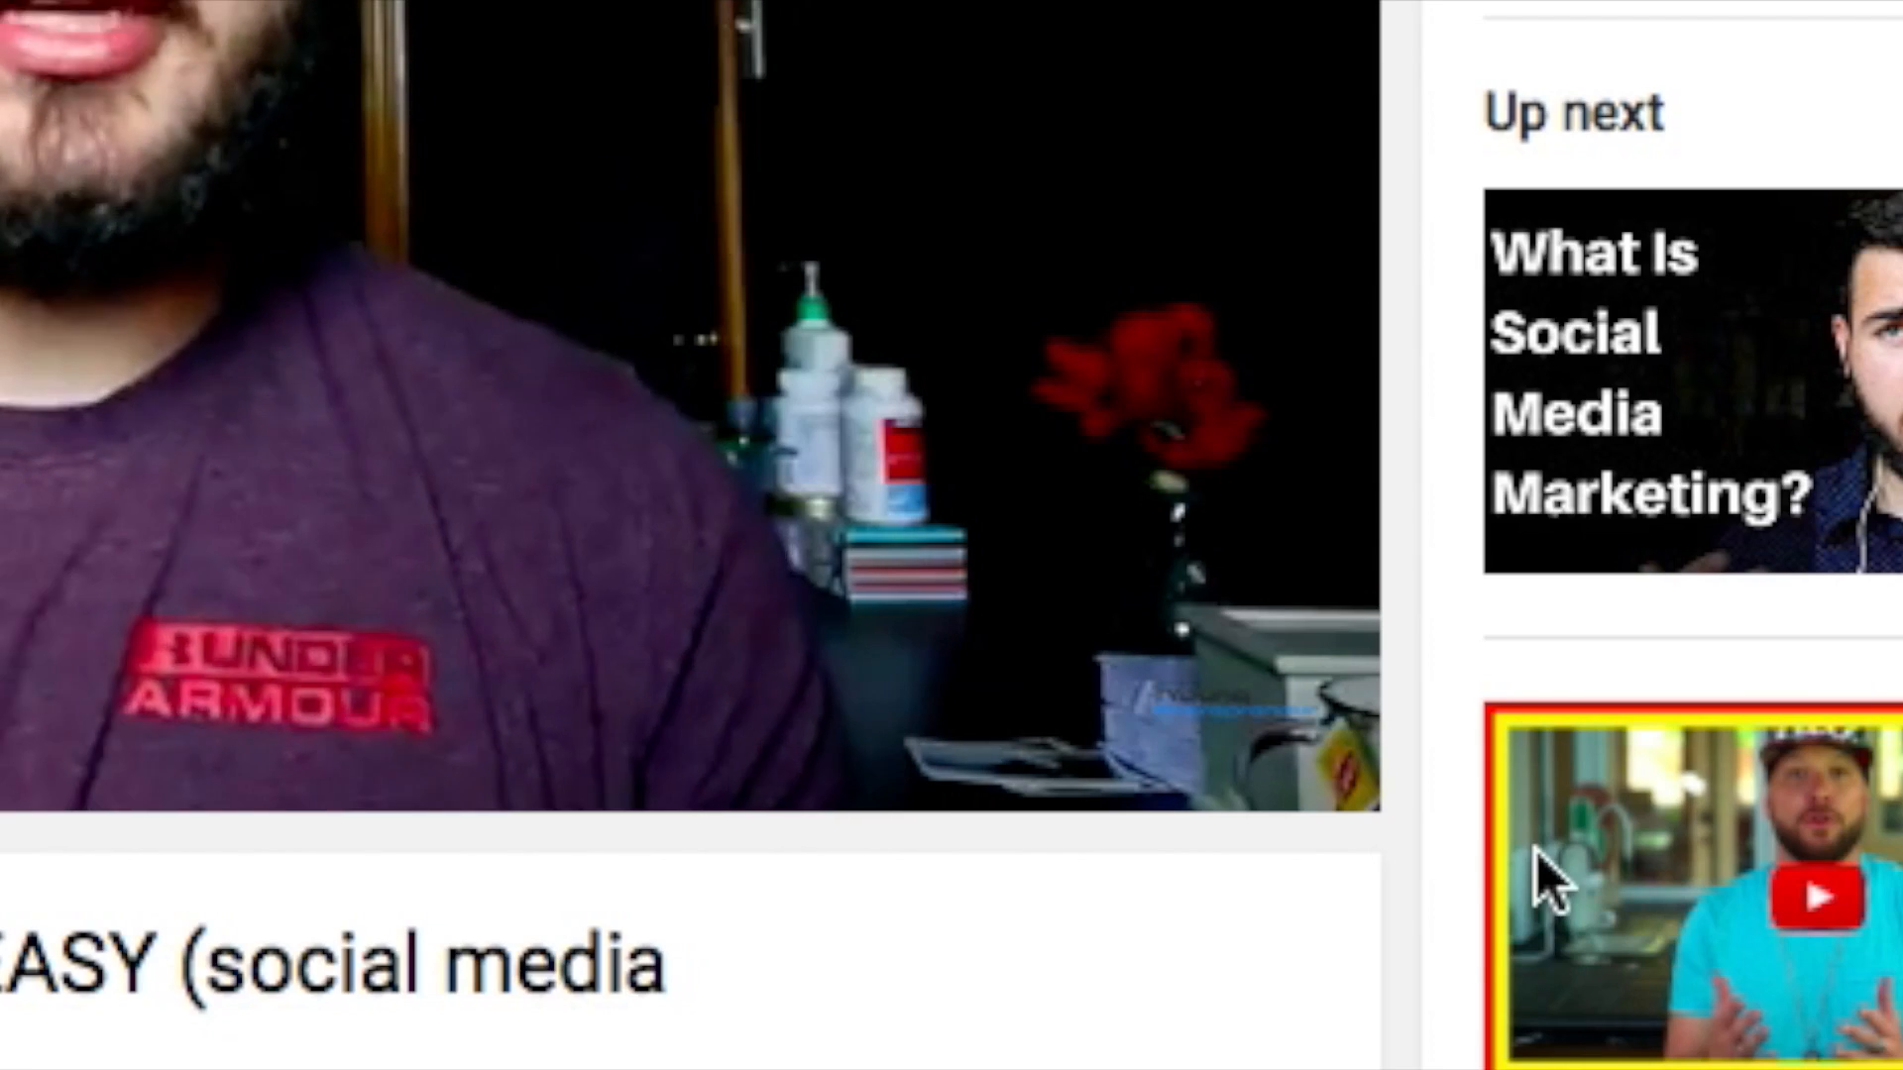